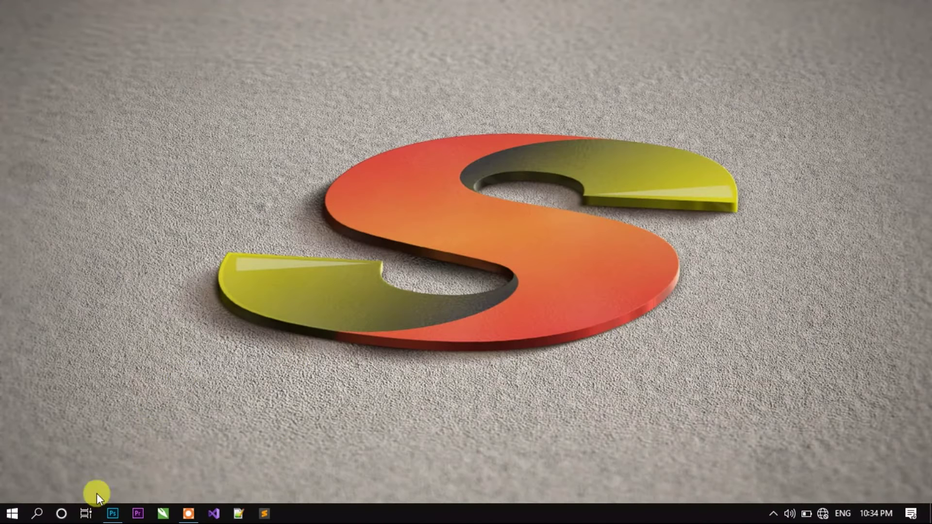
Step: Refresh the desktop and bring the Photoshop window with the singer portrait back on screen
right_click(177, 230)
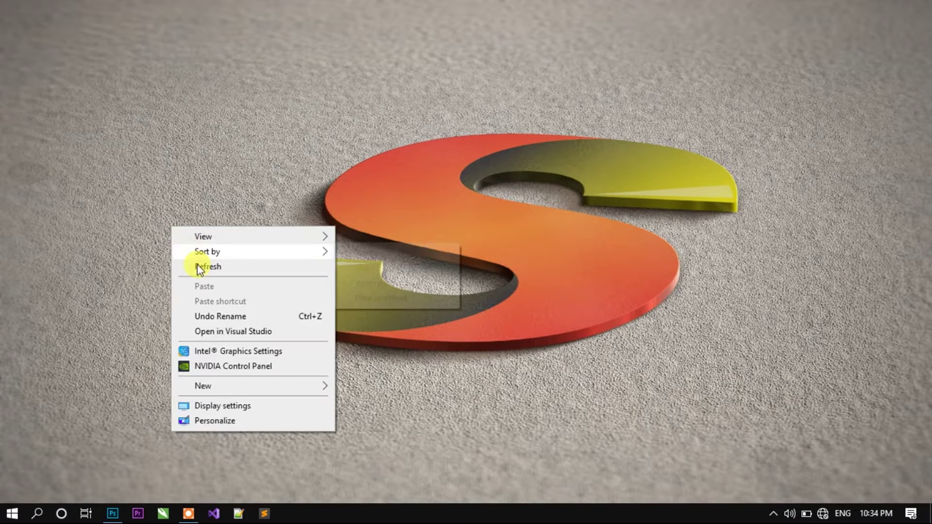
left_click(198, 266)
left_click(112, 513)
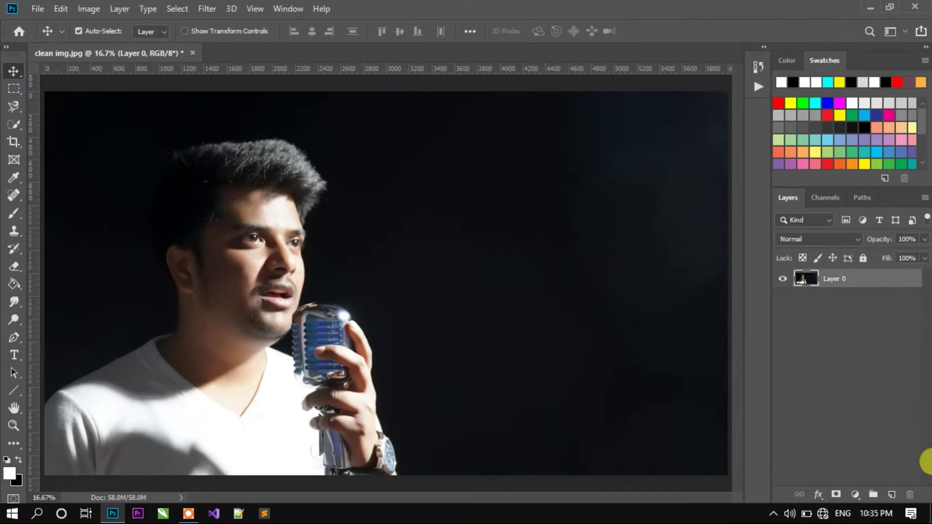
Step: Duplicate Layer 0 and give the copy a Lens Correction vignette of amount -74, midpoint +10
key("ctrl+j")
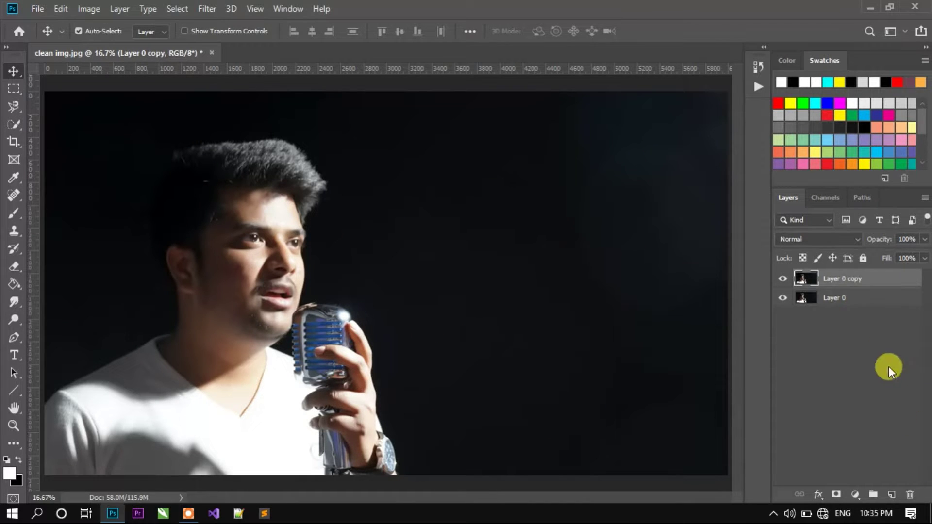
left_click(207, 9)
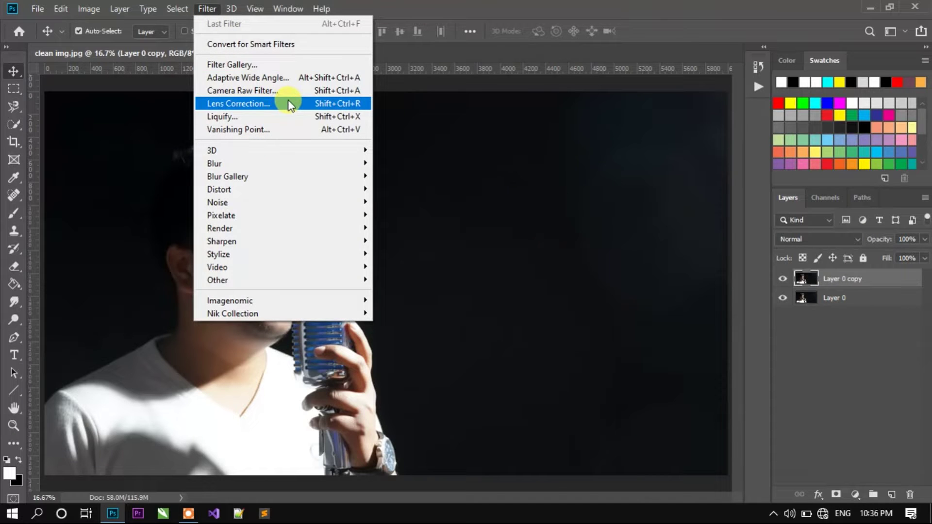
left_click(289, 104)
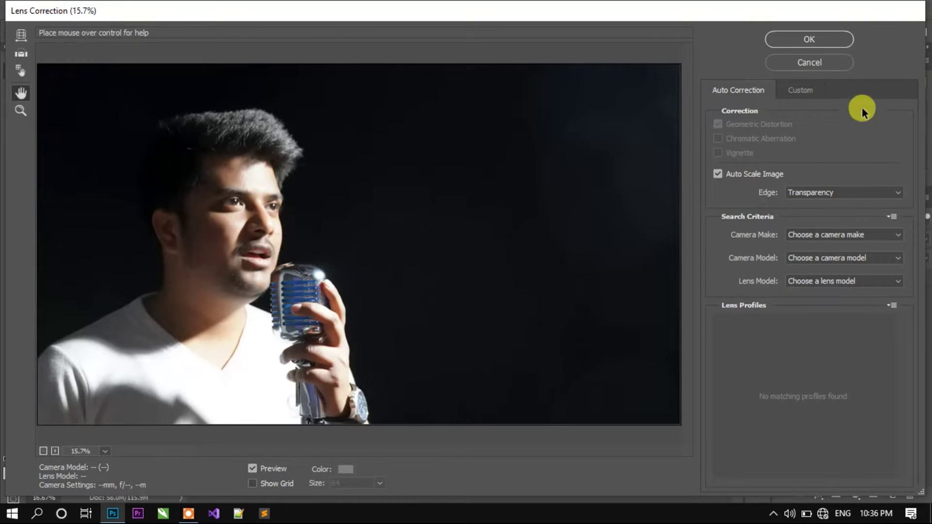
left_click(800, 88)
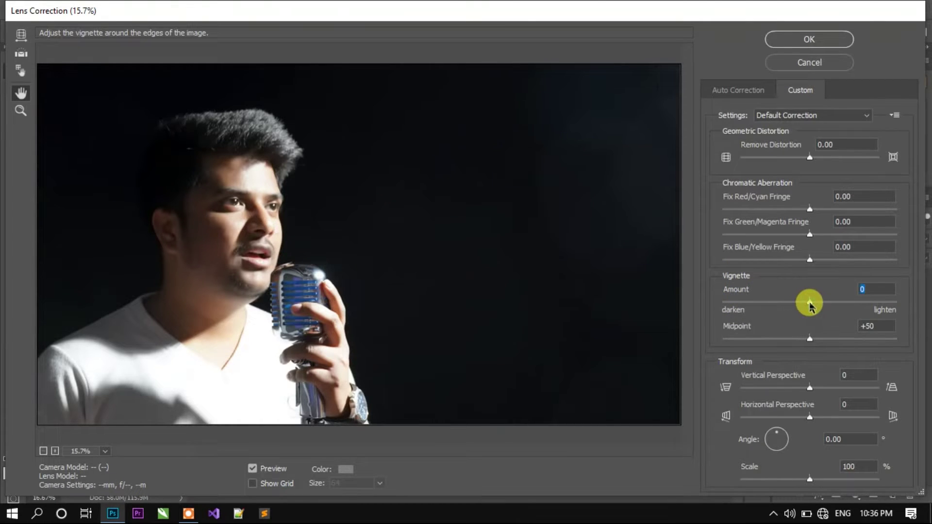
left_click_drag(809, 303, 744, 306)
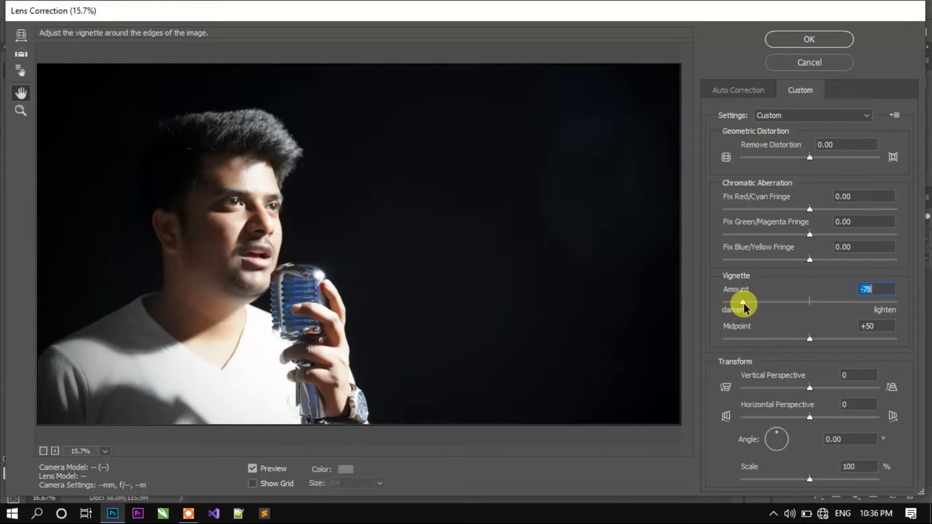
mouse_move(743, 306)
left_mouse_down()
mouse_move(735, 306)
mouse_move(747, 307)
left_mouse_up()
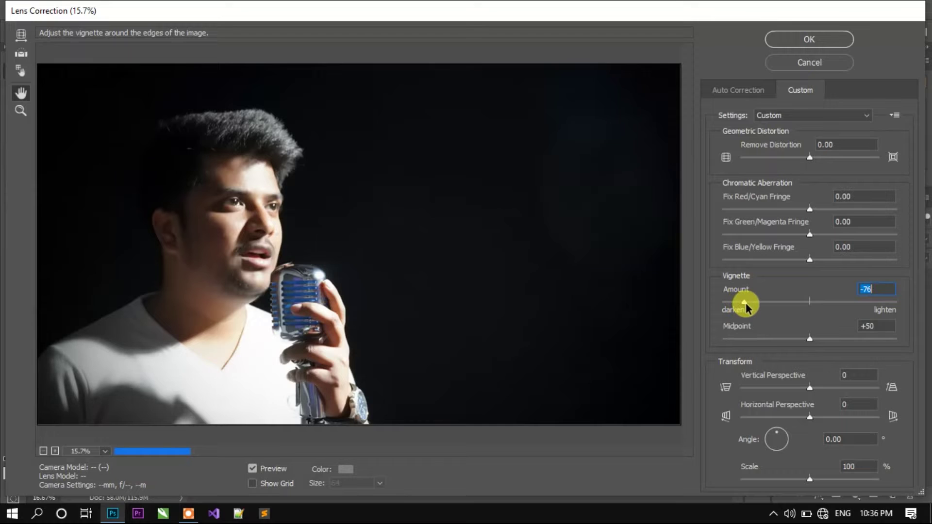
left_click(809, 338)
left_click_drag(808, 338, 741, 339)
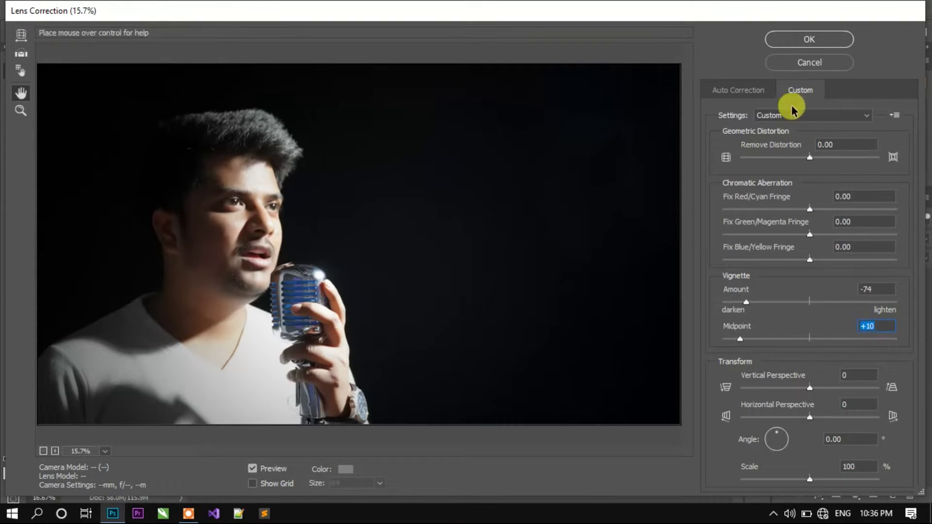
left_click(809, 38)
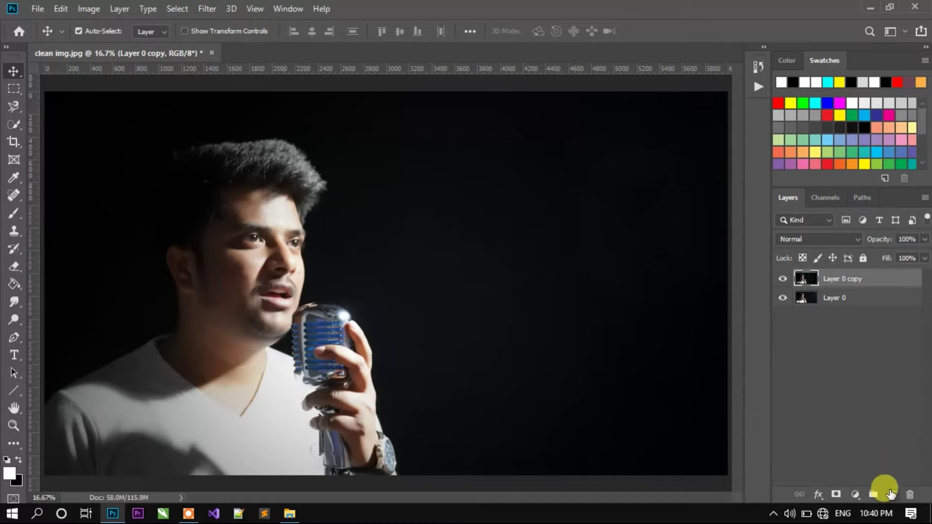
Step: Add a hidden empty Layer 1, then launch Color Efex Pro 4 on Layer 0 copy
left_click(891, 494)
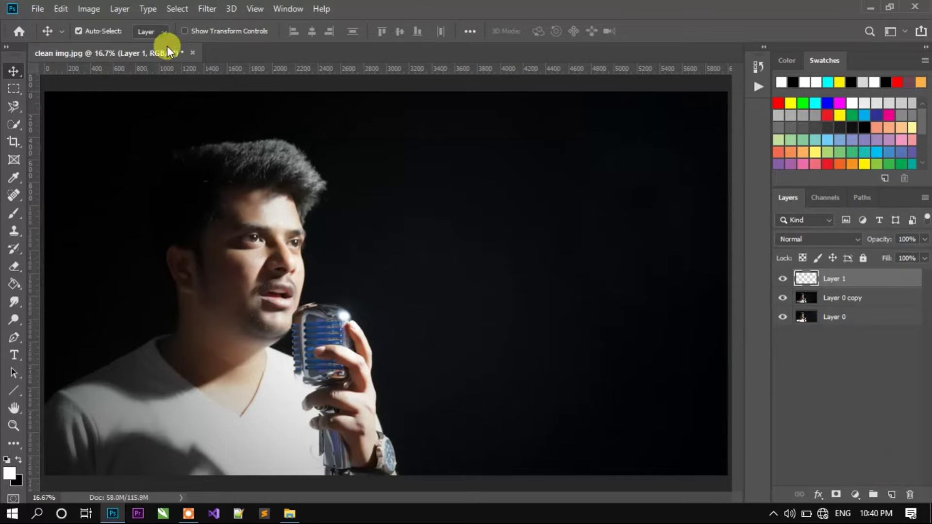
left_click(209, 6)
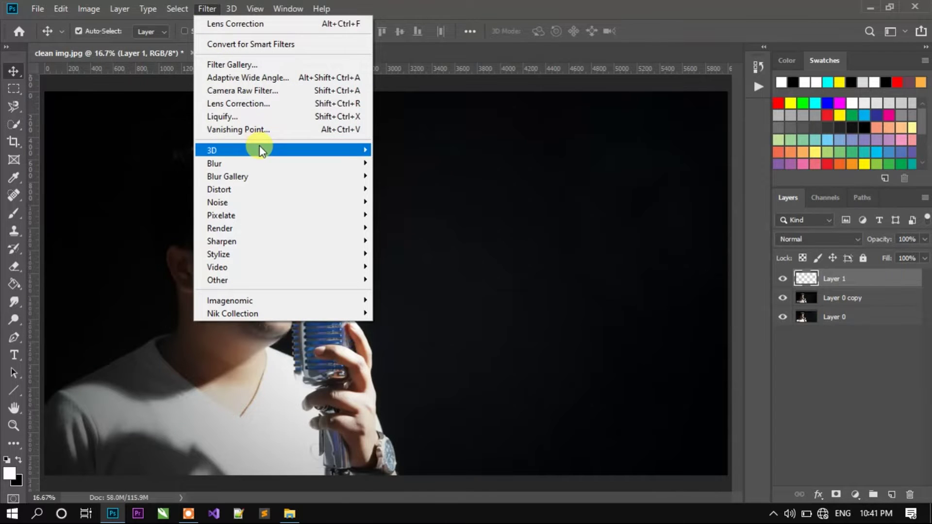
left_click(140, 105)
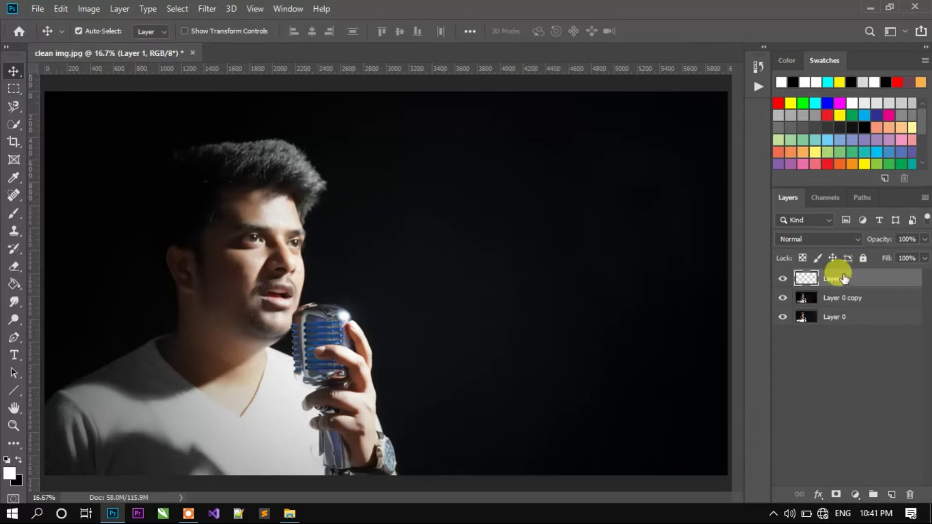
left_click(781, 279)
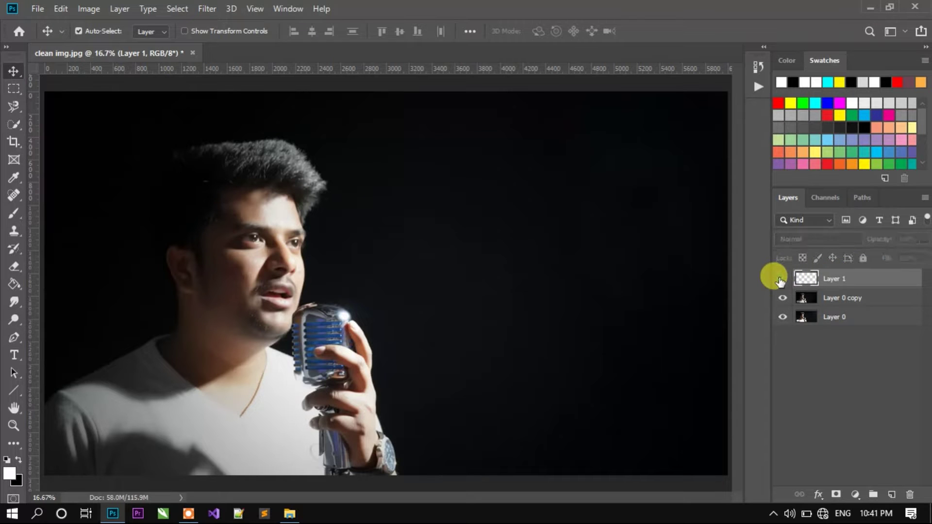
left_click(846, 297)
left_click(207, 8)
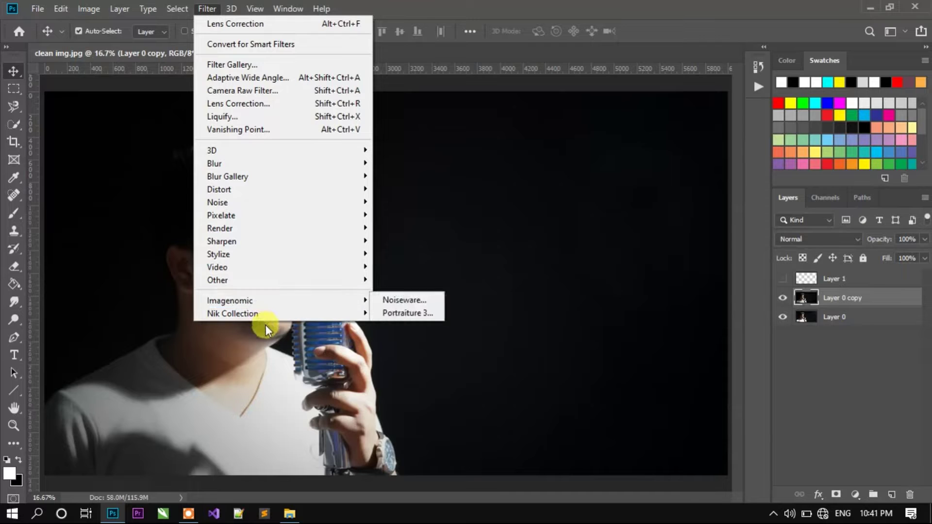
mouse_move(232, 313)
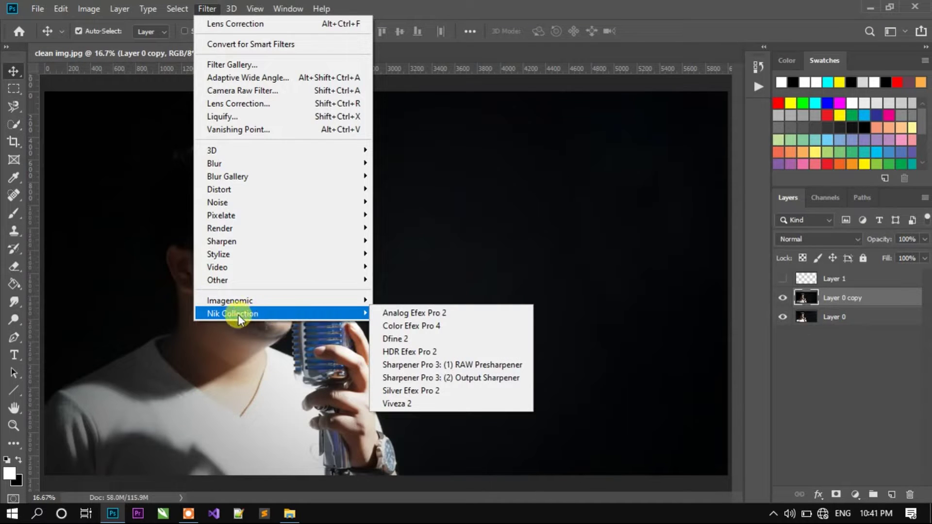
left_click(411, 326)
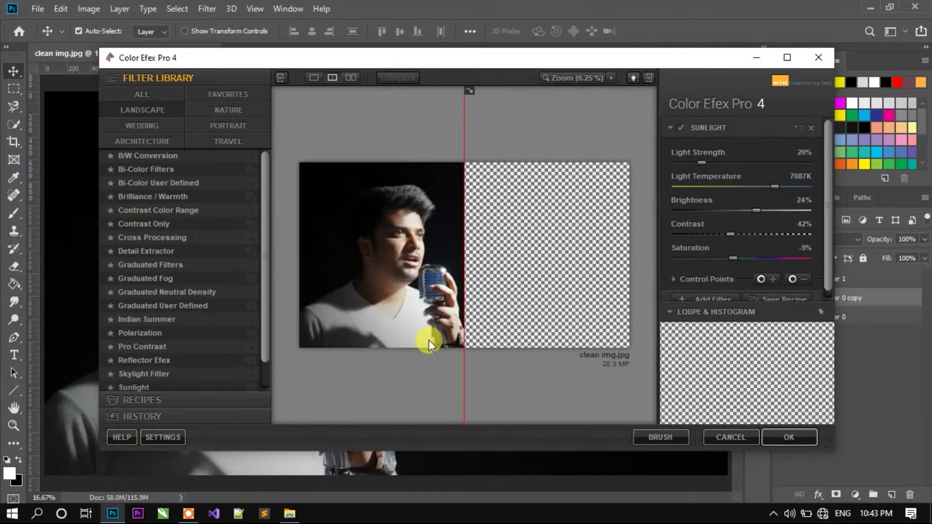
Step: Switch Color Efex Pro's preview layouts to compare the original and filtered portrait
left_click(348, 78)
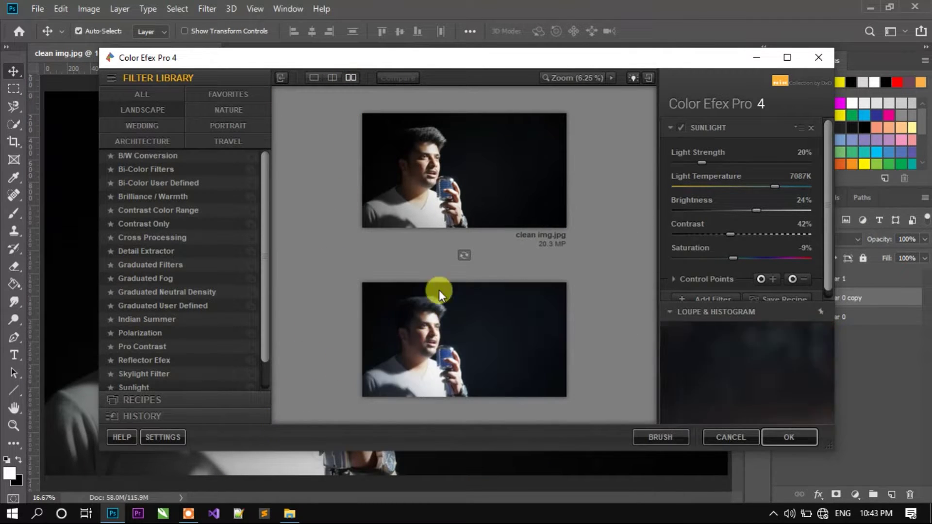
left_click(699, 313)
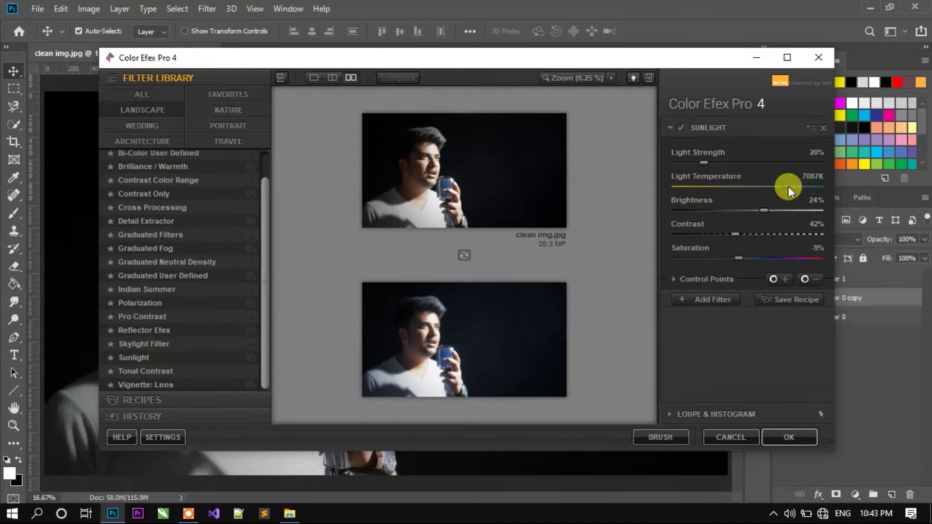
left_click(337, 76)
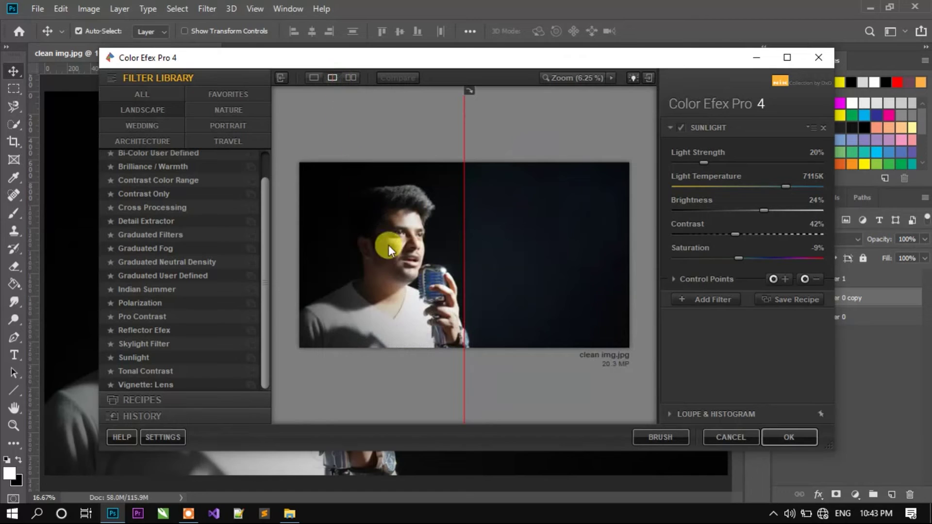
mouse_move(464, 233)
left_mouse_down()
mouse_move(298, 216)
mouse_move(542, 231)
mouse_move(267, 210)
mouse_move(486, 210)
mouse_move(381, 215)
mouse_move(389, 204)
mouse_move(441, 212)
mouse_move(250, 198)
left_mouse_up()
Step: Set Sunlight to 23% strength, 7202K, 31% brightness and 46% contrast, and apply it
mouse_move(763, 210)
left_mouse_down()
mouse_move(774, 212)
mouse_move(790, 185)
left_mouse_up()
left_click_drag(703, 163, 712, 162)
left_click_drag(736, 233, 741, 232)
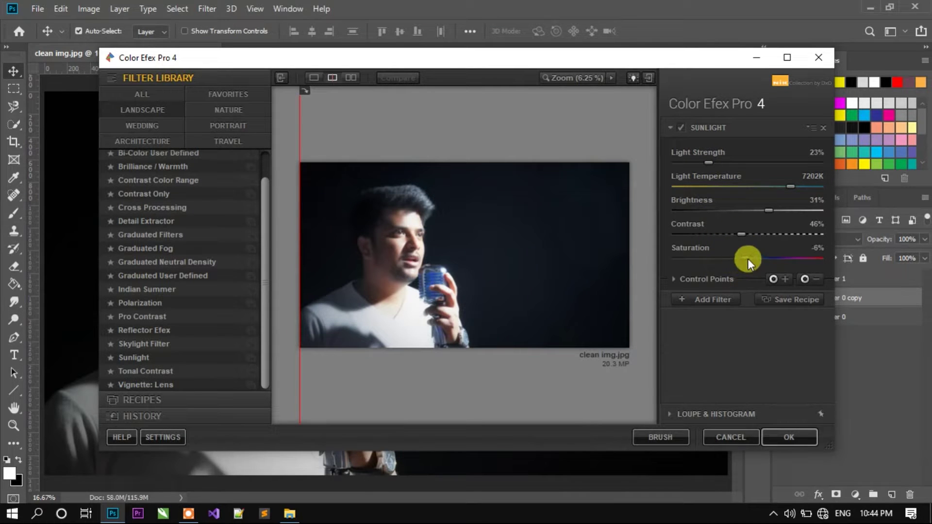
mouse_move(304, 239)
left_mouse_down()
mouse_move(595, 247)
mouse_move(254, 197)
left_mouse_up()
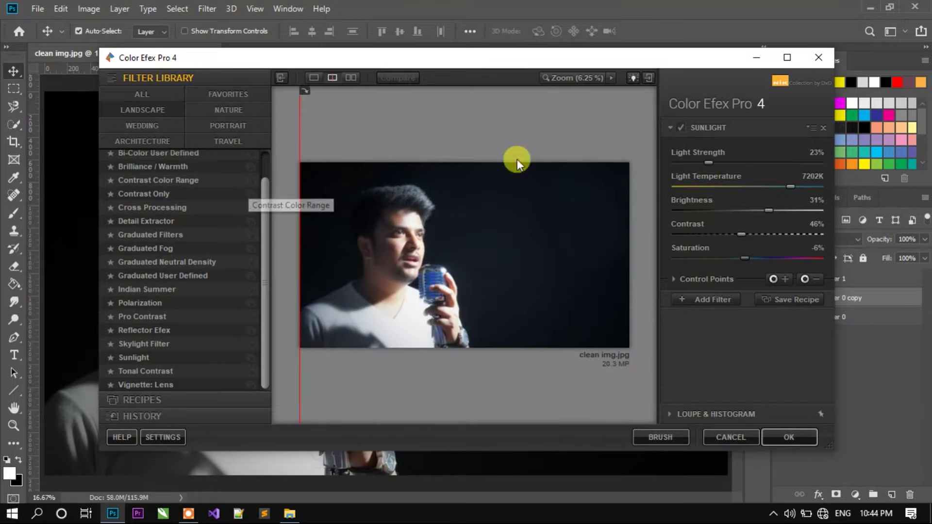
left_click(787, 437)
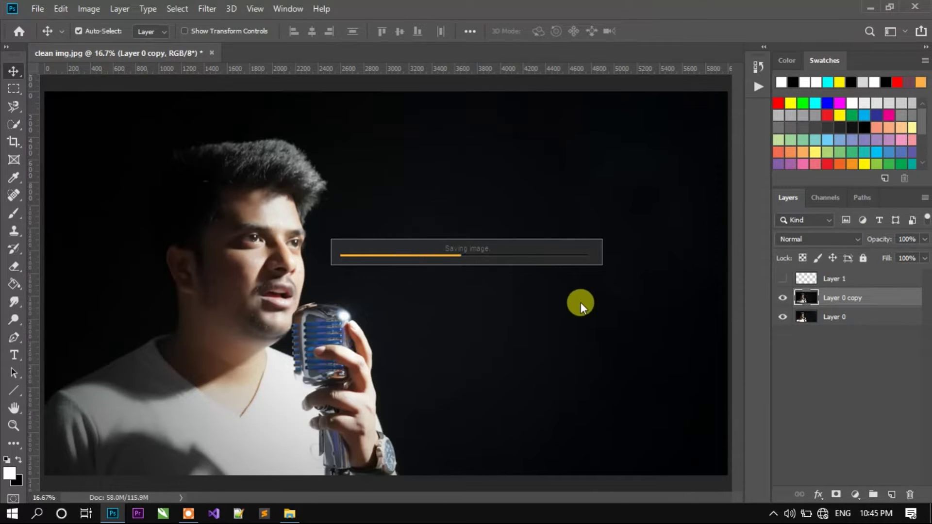
Step: Brighten the display and make Layer 1 visible again
key("XF86MonBrightnessUp")
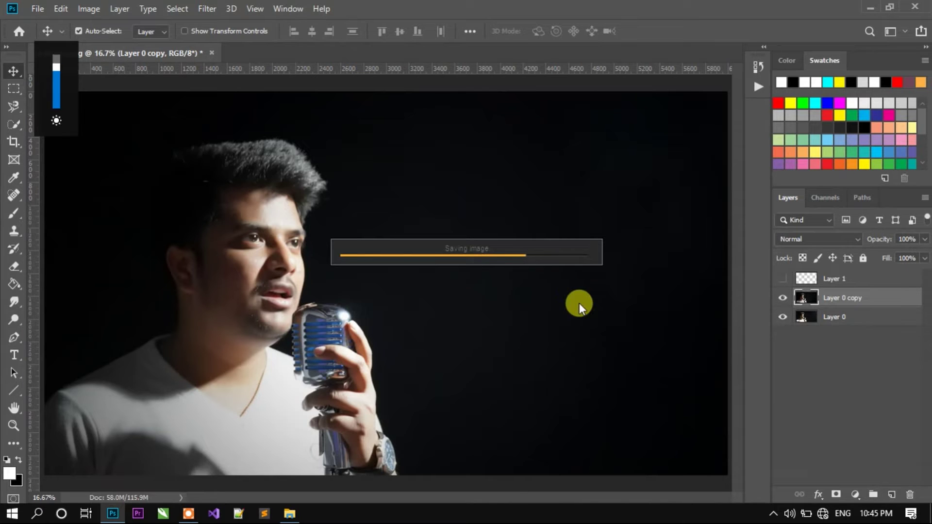
key("XF86MonBrightnessUp")
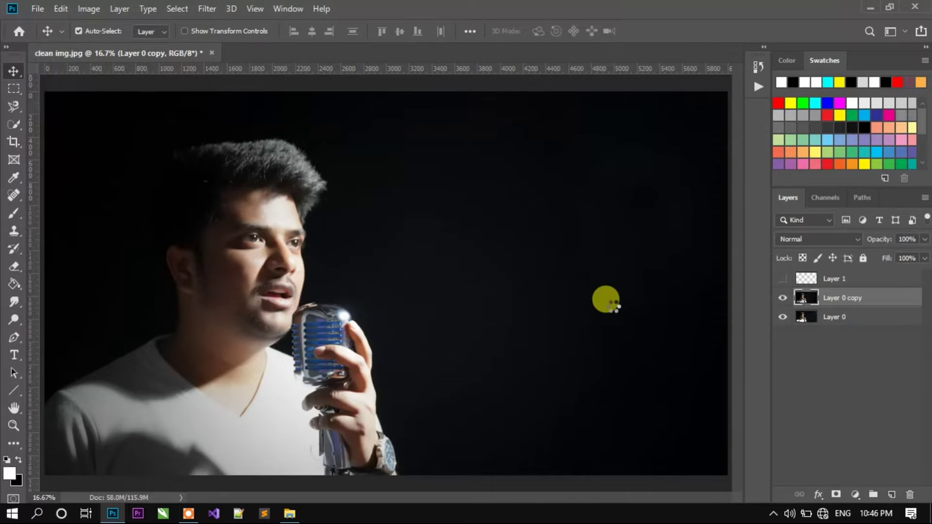
left_click(782, 278)
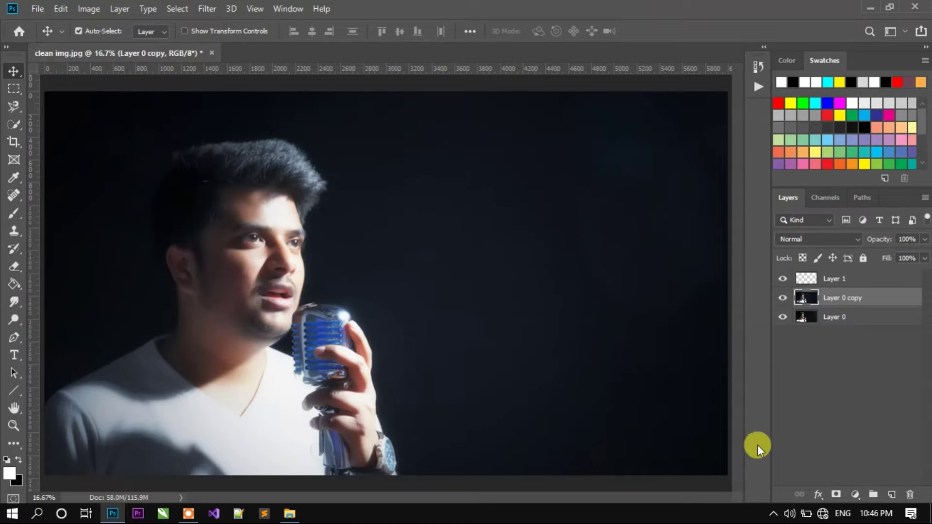
Step: On Layer 1, choose light-ray brush preset 34 and rotate its tip to a diagonal angle
left_click(800, 280)
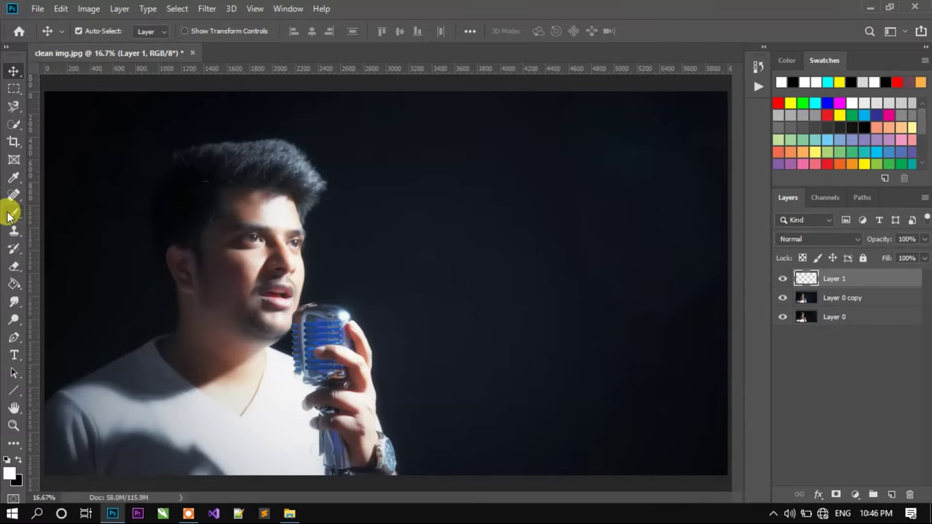
left_click(8, 212)
left_click(98, 31)
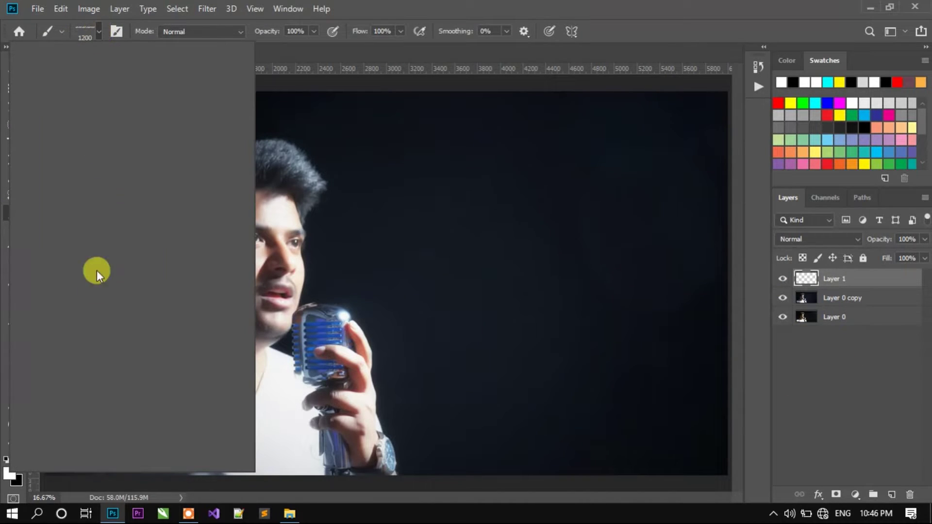
left_click(56, 304)
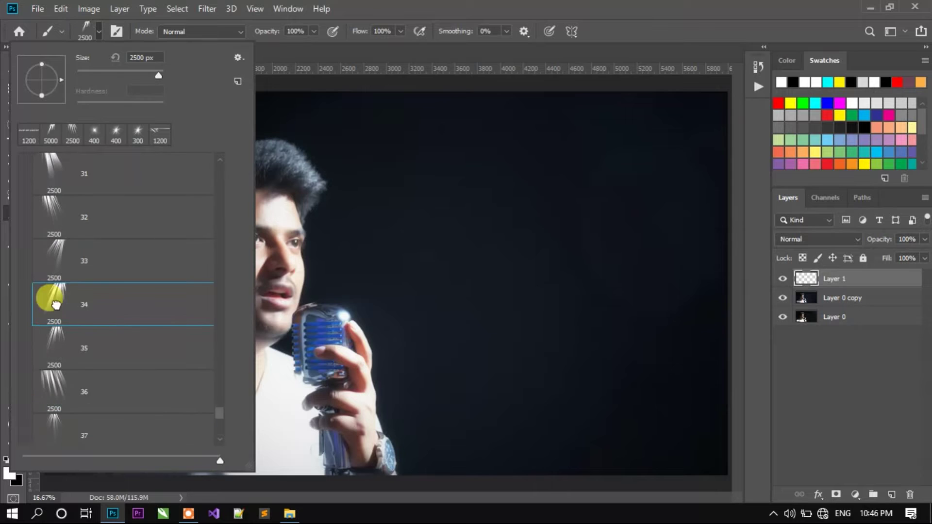
key("Return")
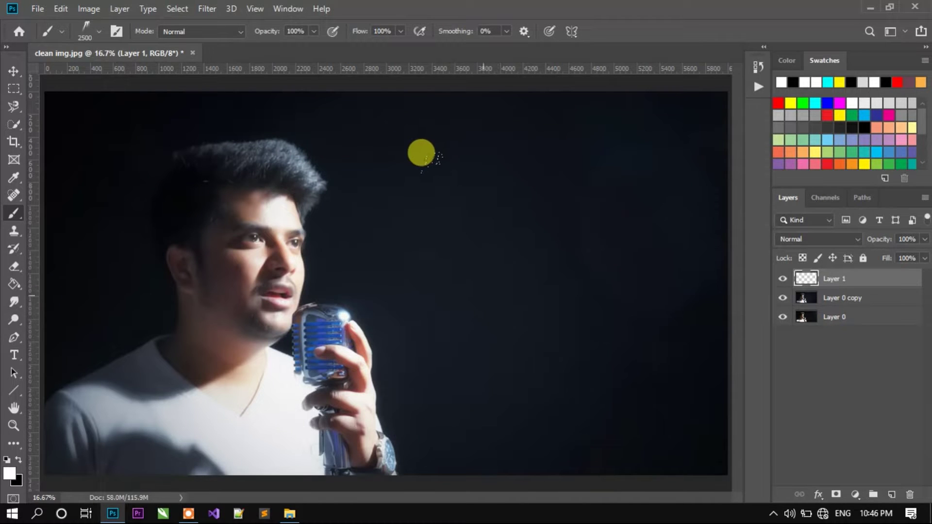
key("ctrl+minus")
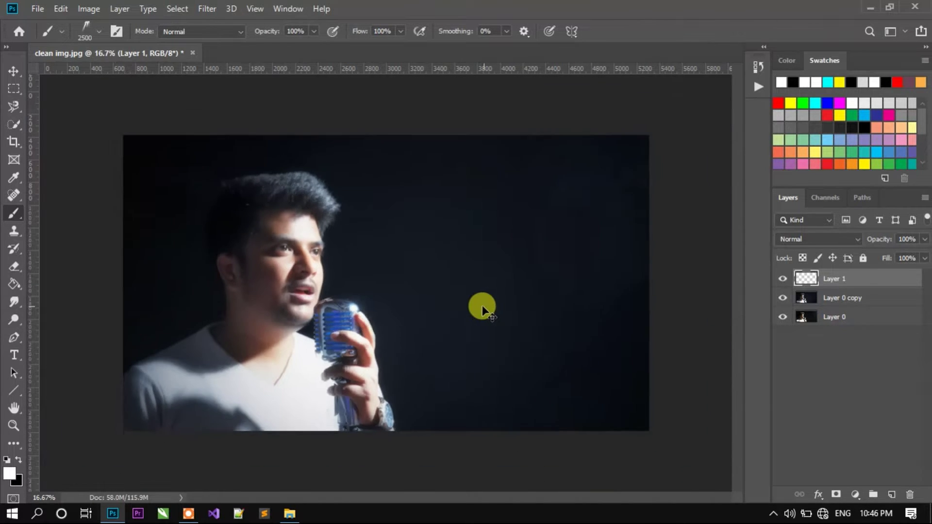
key("ctrl+minus")
key("ctrl+minus")
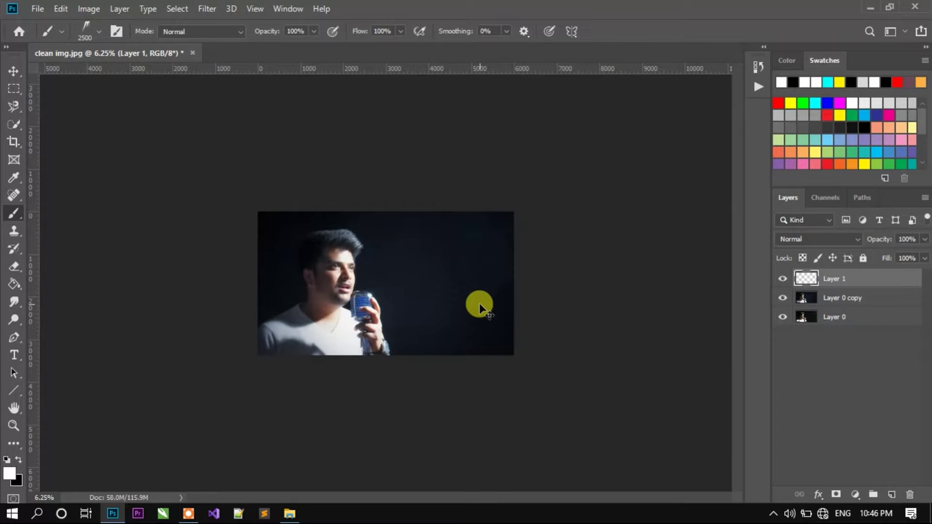
right_click(454, 252)
left_click_drag(535, 116, 526, 129)
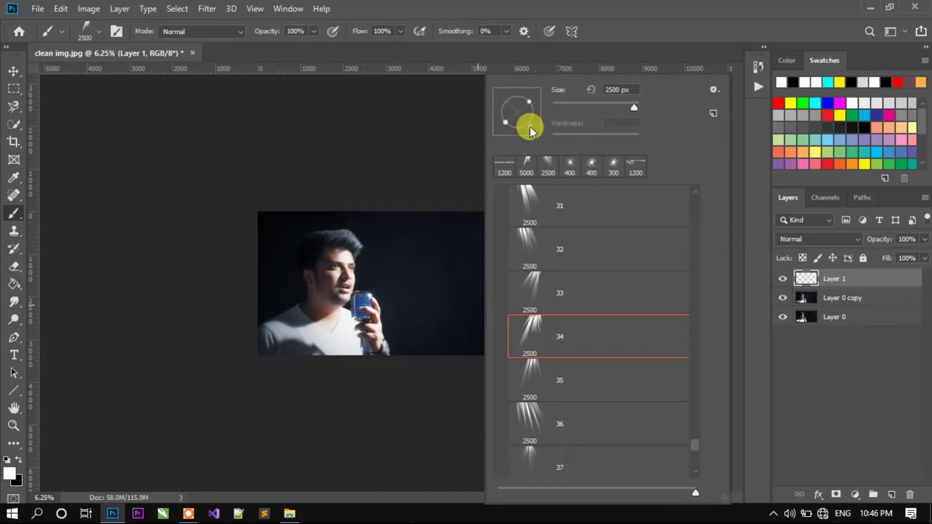
left_click(379, 111)
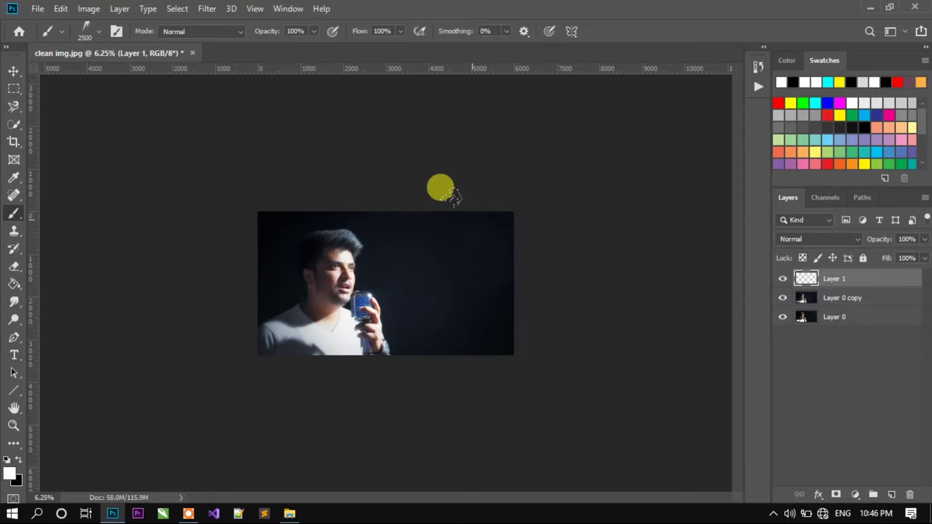
Step: Enlarge the ray brush to 5000 px and stamp light rays over the photo's upper right
key("bracketright")
key("bracketright")
key("bracketright")
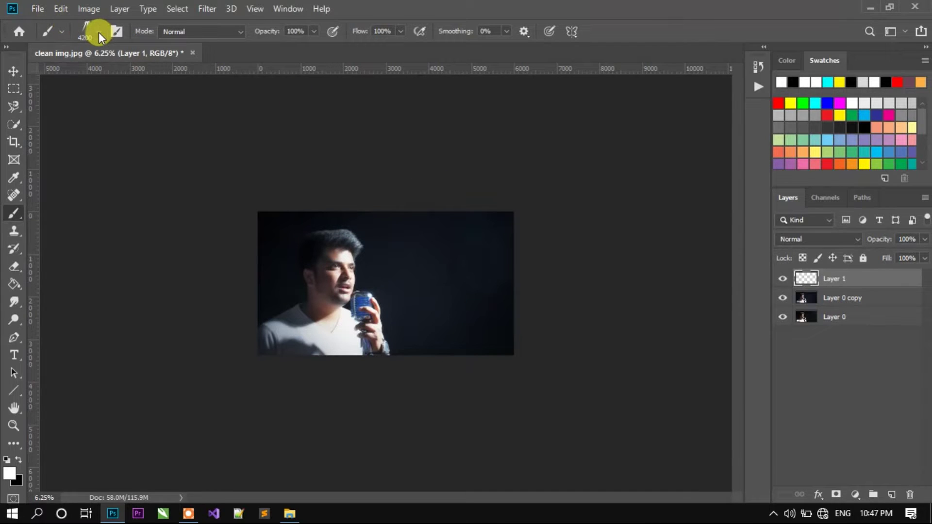
left_click(99, 33)
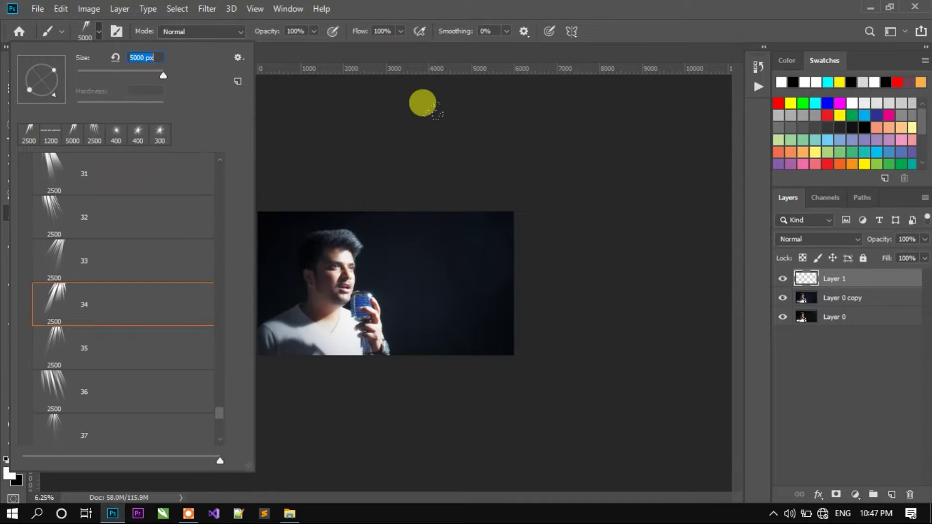
key("Return")
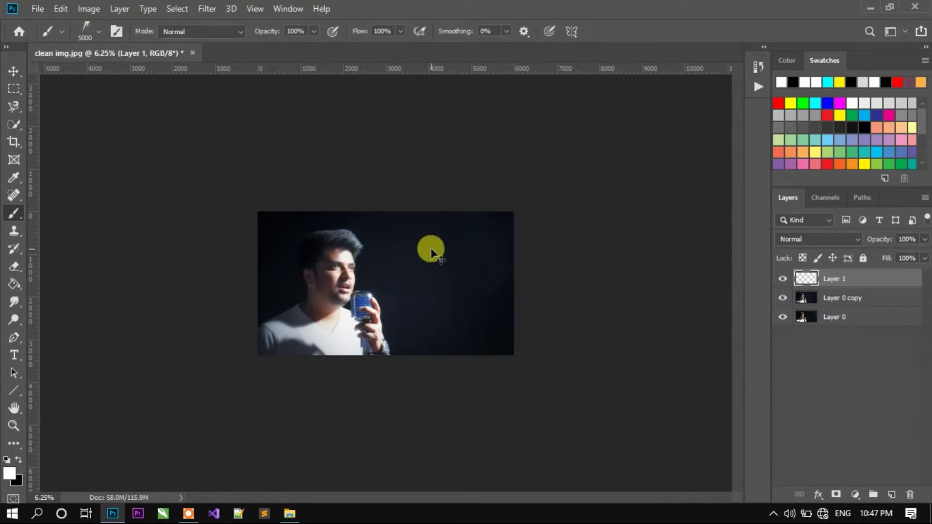
key("ctrl+minus")
key("ctrl+minus")
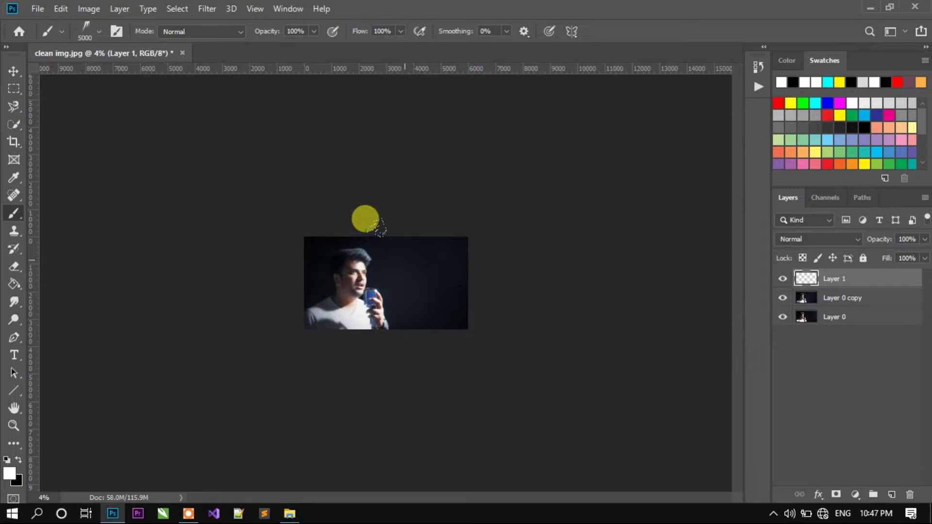
left_click(363, 221)
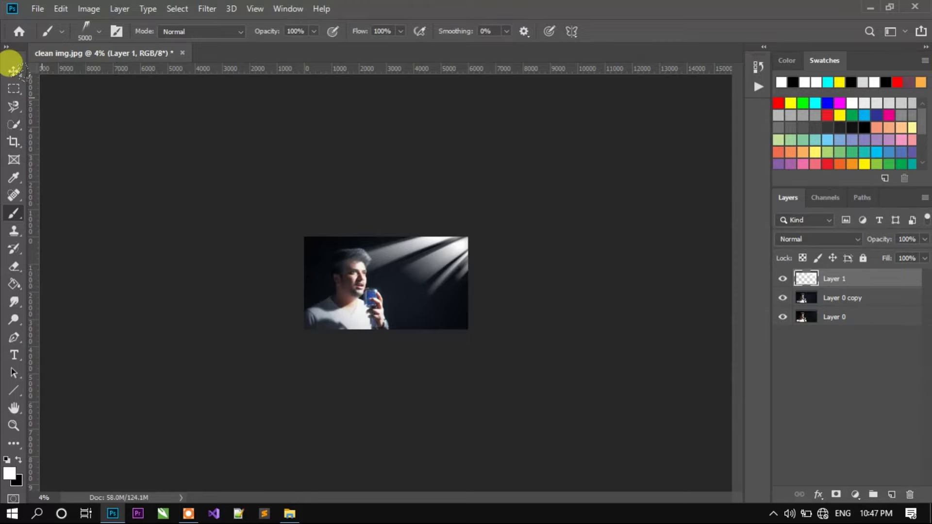
key("ctrl+0")
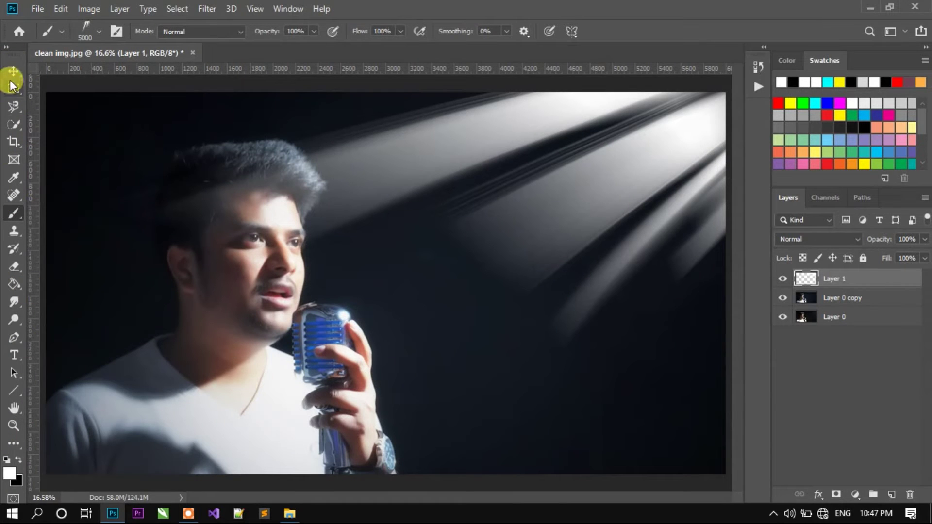
Step: Set the ray layer's blend mode to Soft Light
key("v")
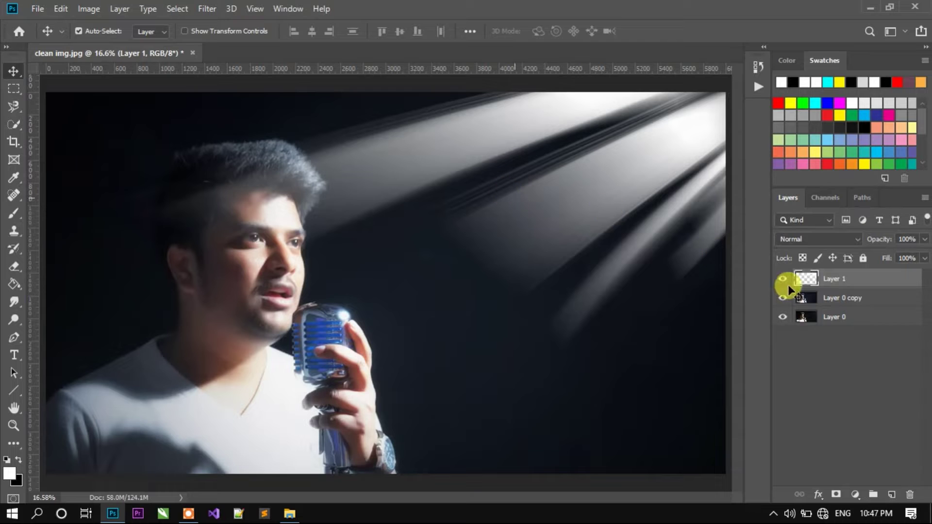
scroll(855, 236, "down", 13)
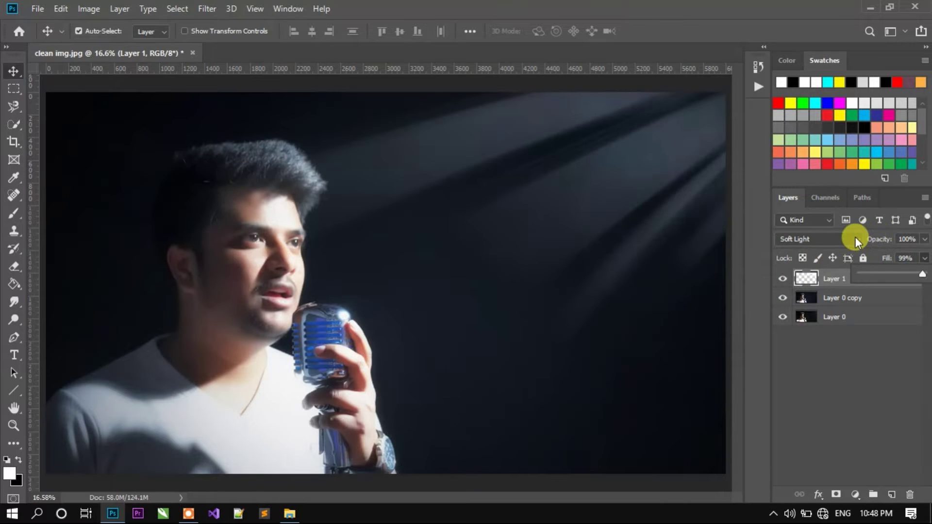
left_click(855, 237)
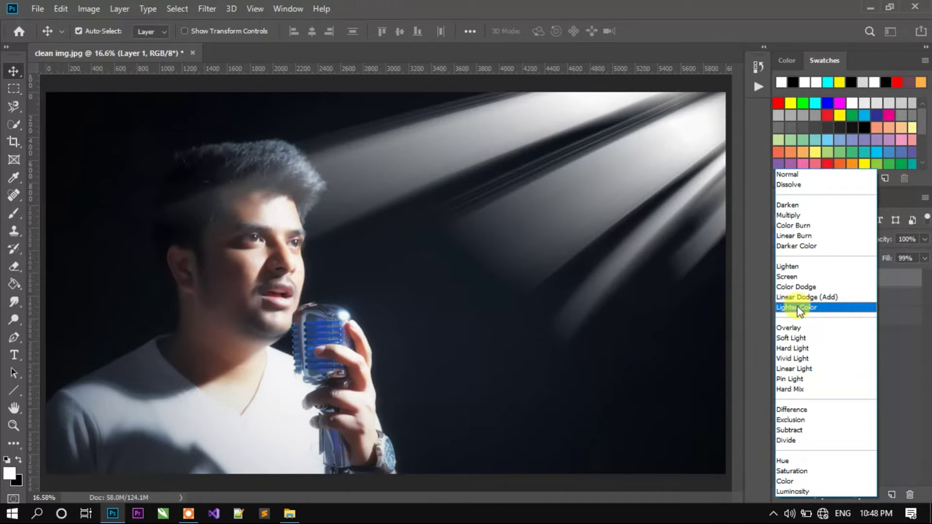
left_click(801, 338)
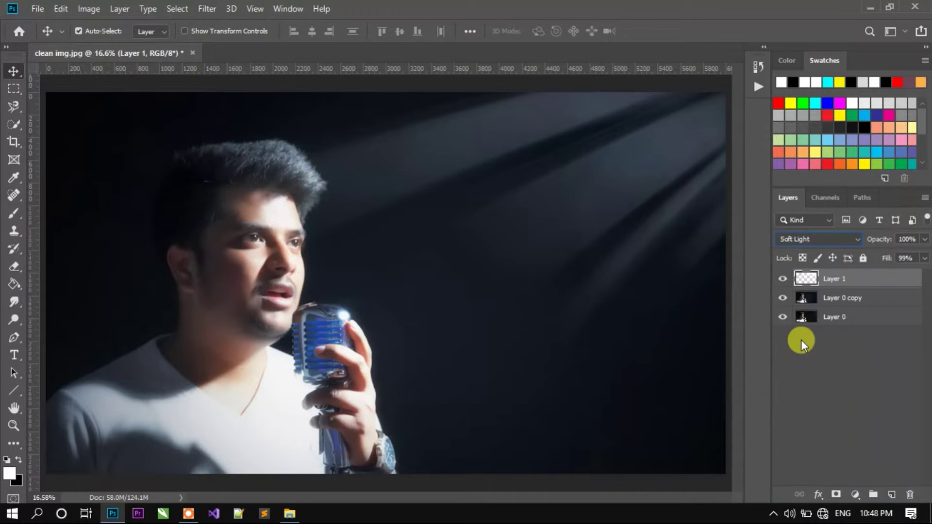
left_click(888, 368)
left_click(872, 281)
Step: Rename the ray layer 'sunlight' and add a new empty layer above it
double_click(833, 278)
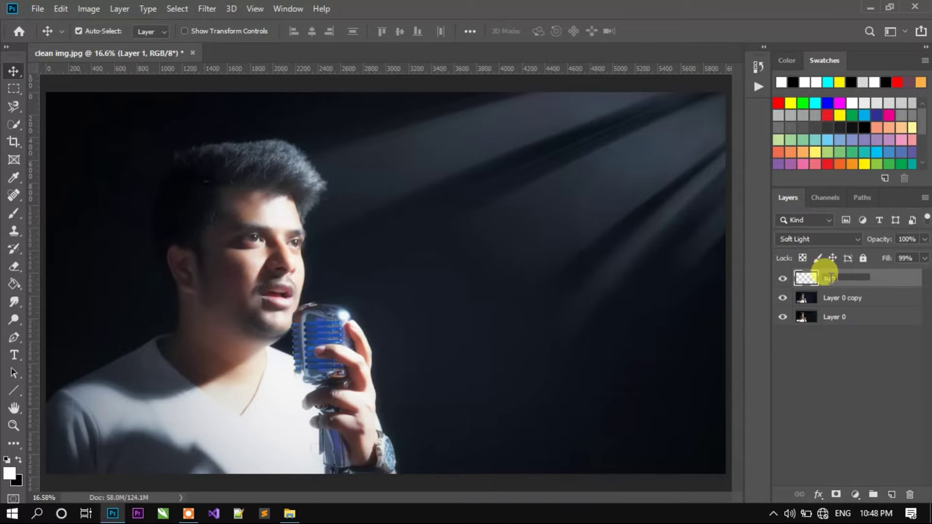
type("light")
key("Return")
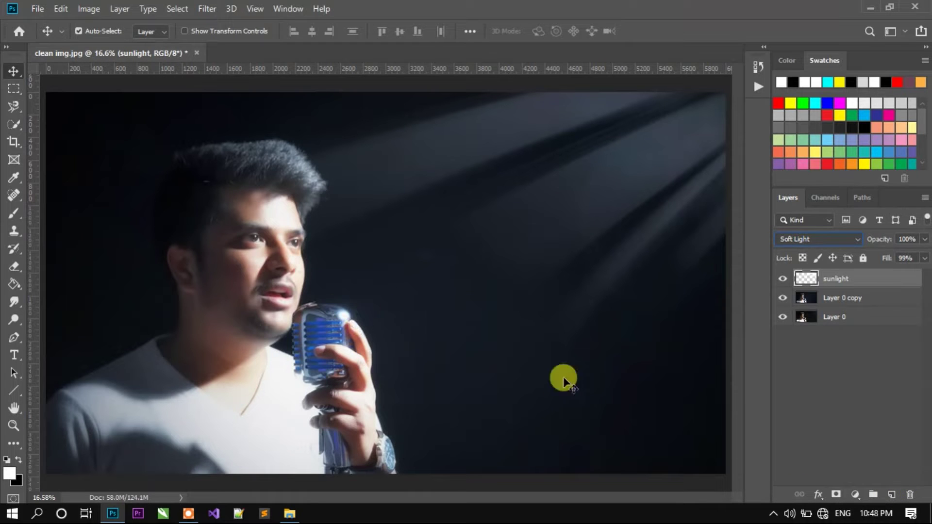
left_click(890, 496)
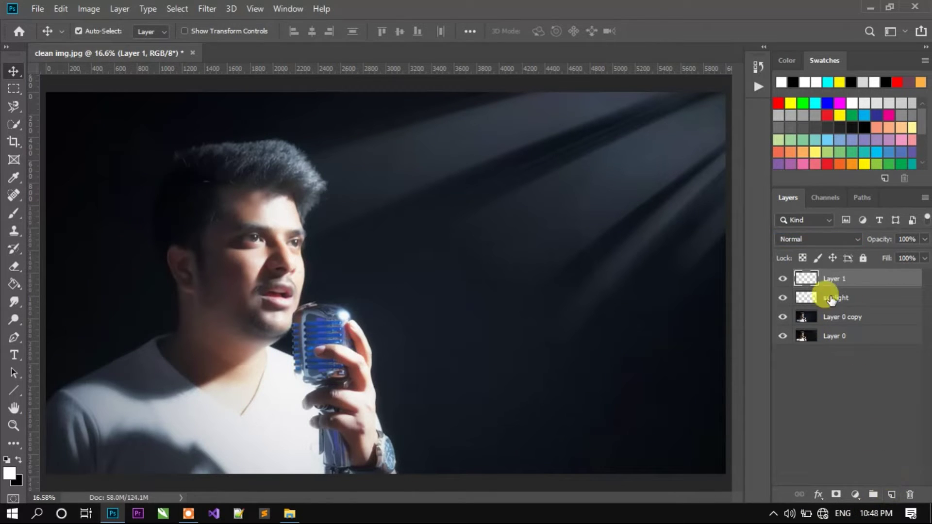
Step: Name the new layer 'star' and pick the Sunburst 15 sparkle brush
double_click(831, 279)
type("star")
key("Return")
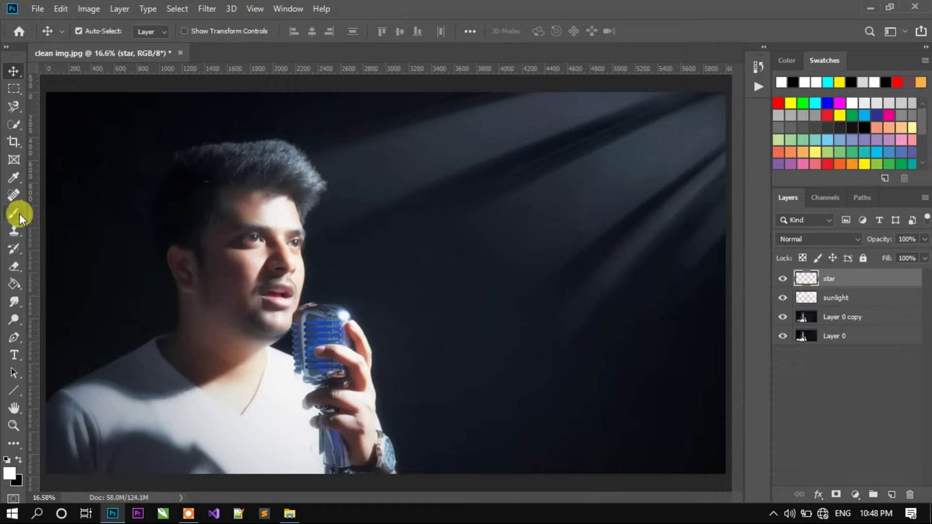
left_click(22, 209)
left_click(40, 211)
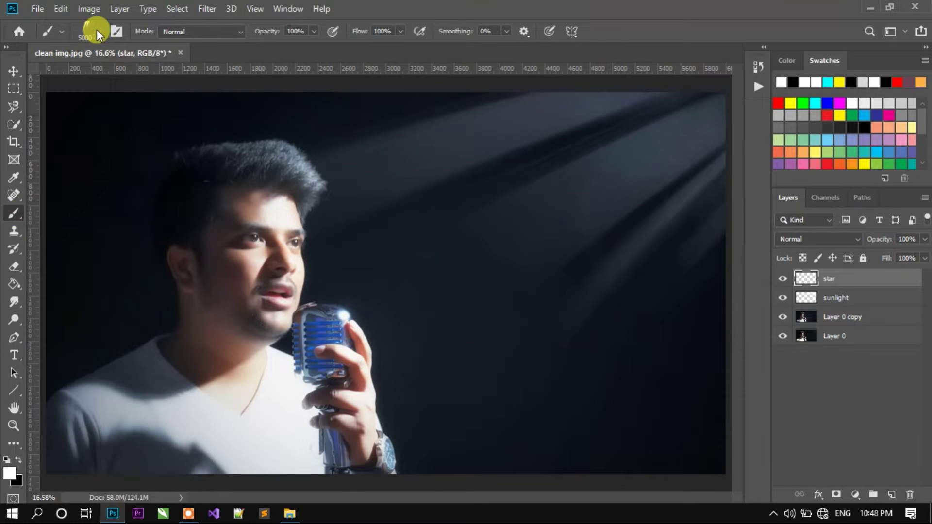
left_click(97, 30)
scroll(95, 212, "up", 2)
scroll(95, 214, "up", 2)
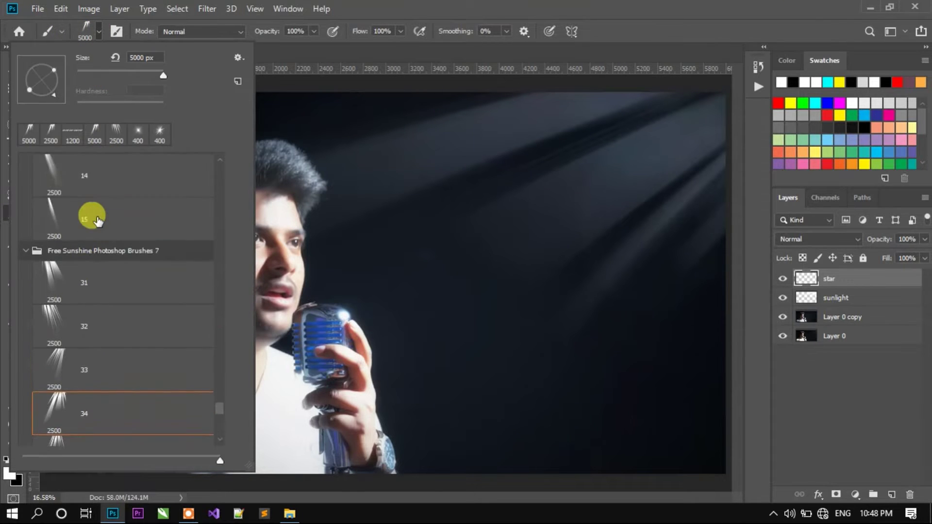
scroll(121, 272, "up", 5)
scroll(150, 298, "up", 2)
scroll(128, 296, "up", 1)
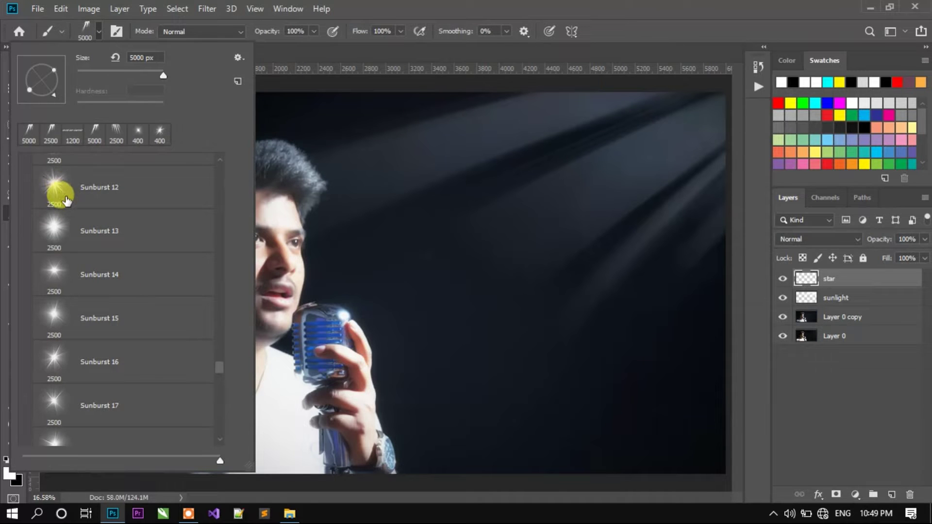
left_click(55, 308)
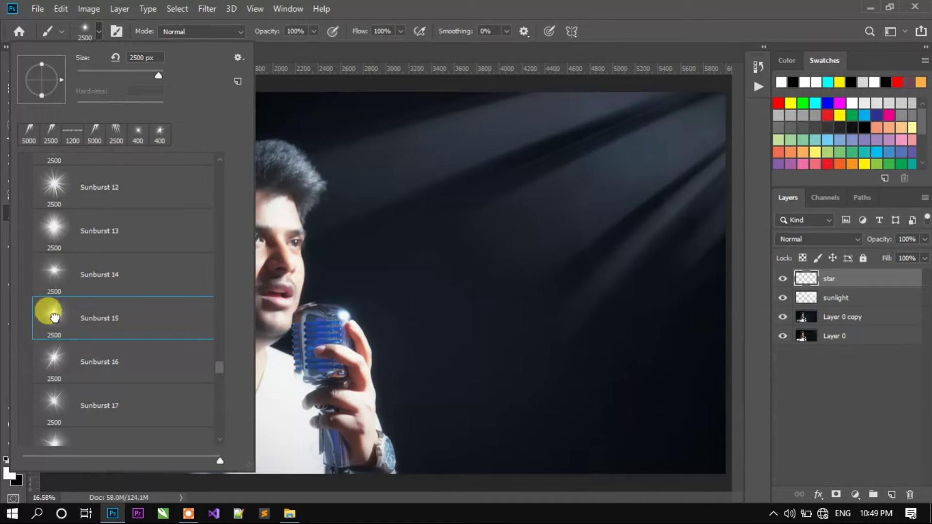
key("Return")
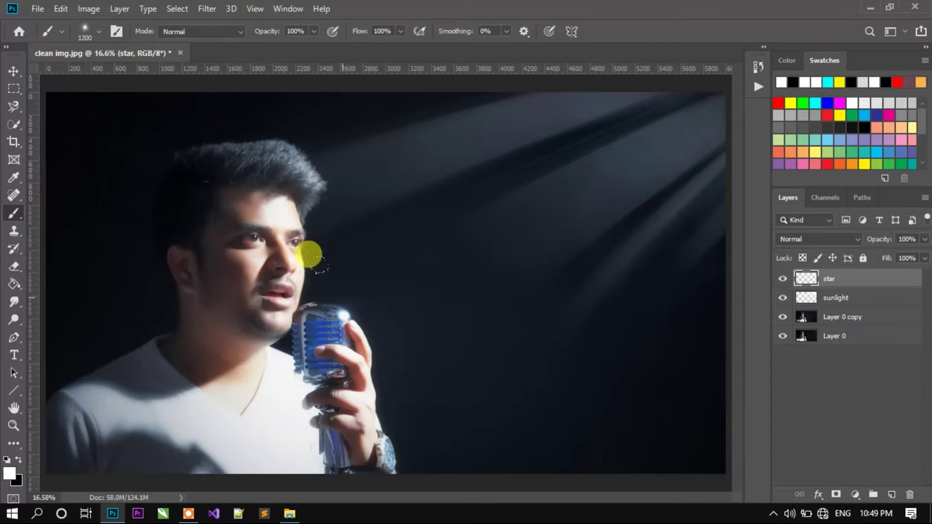
Step: Shrink the brush and stamp a white sparkle on the top of the microphone
key("bracketleft")
key("bracketleft")
key("bracketleft")
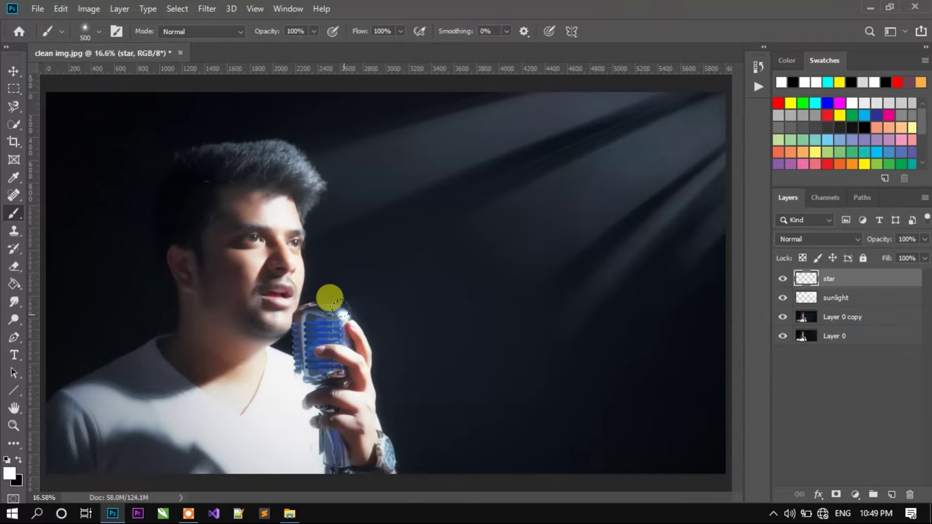
key("ctrl+minus")
key("bracketleft")
key("bracketleft")
key("bracketleft")
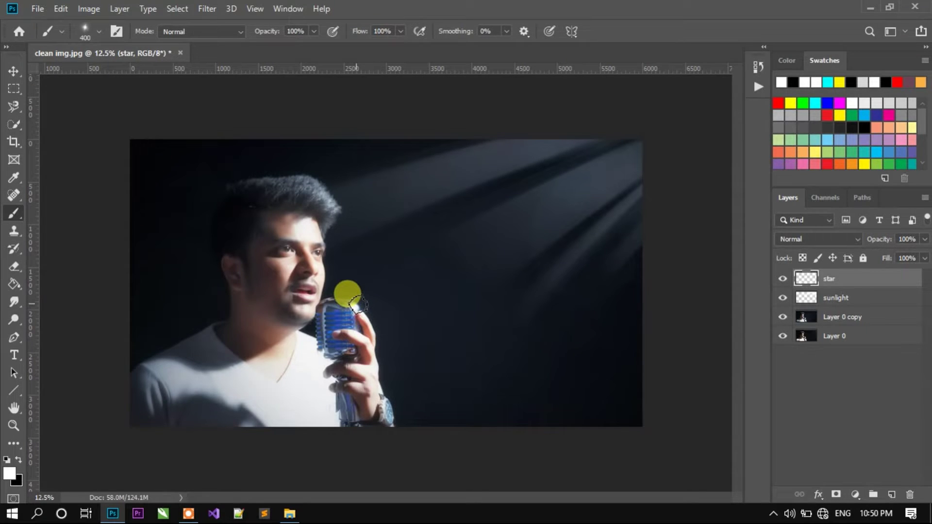
left_click(358, 306)
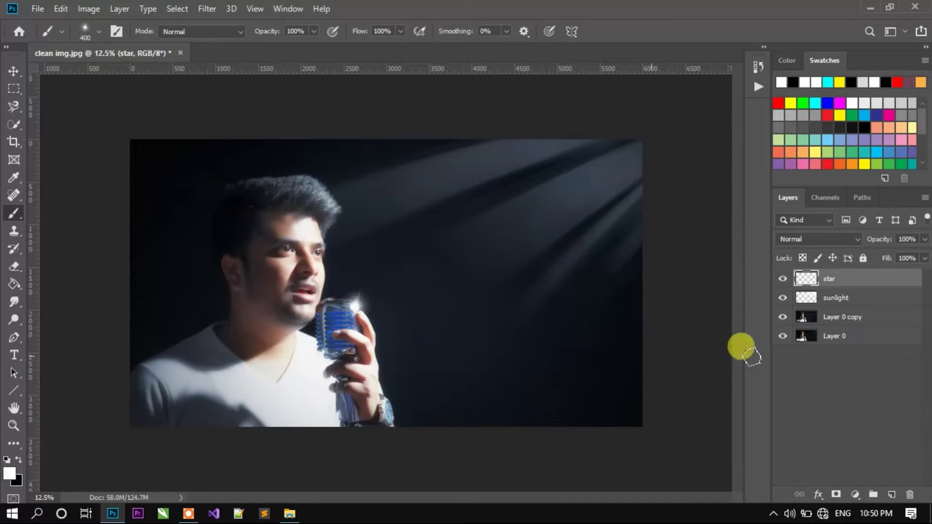
Step: Lower the star layer's fill to 65% and set its blend mode to Screen
left_click(925, 258)
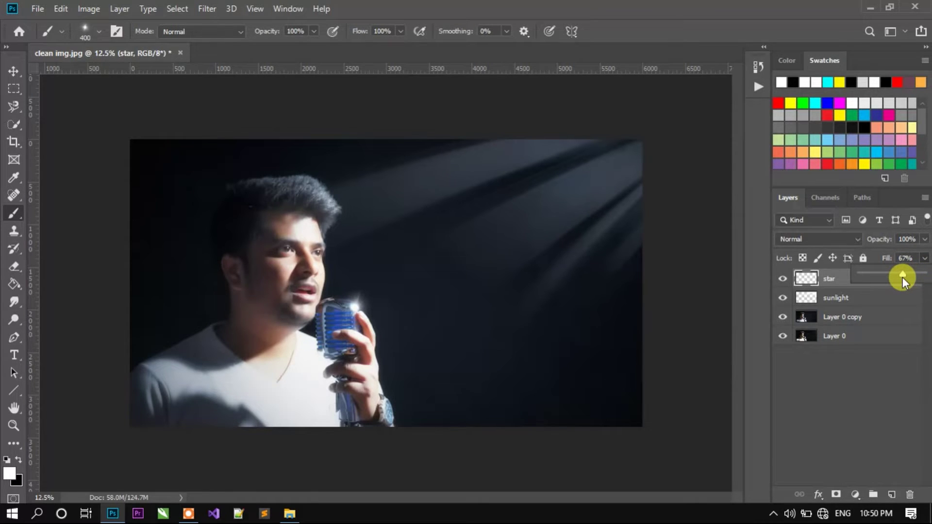
left_click_drag(902, 277, 901, 275)
left_click(847, 239)
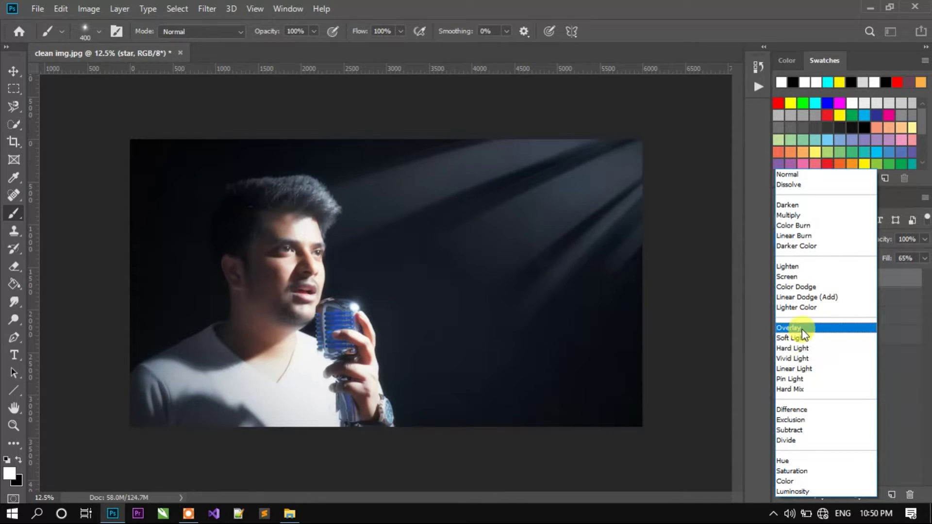
left_click(799, 275)
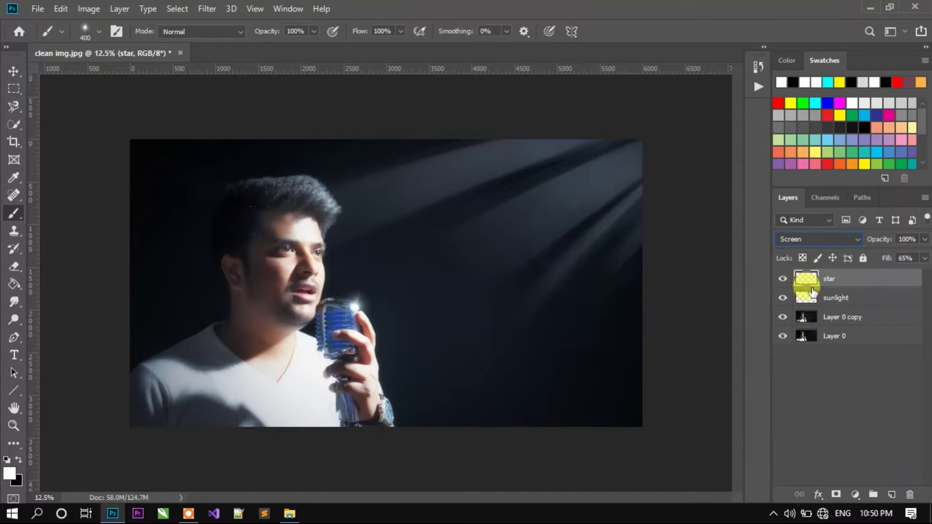
left_click(836, 397)
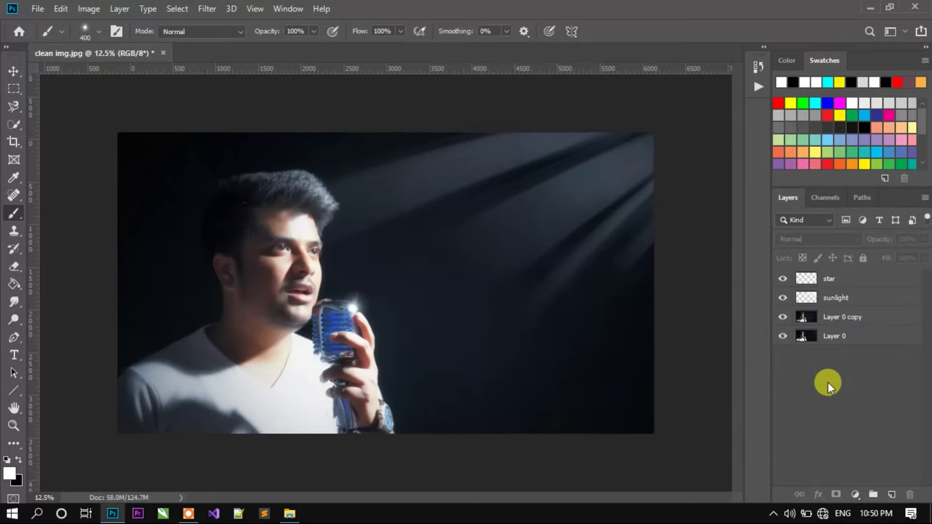
Step: Add a 72 pt text layer reading 'MALANG' to the right of the singer
key("ctrl+0")
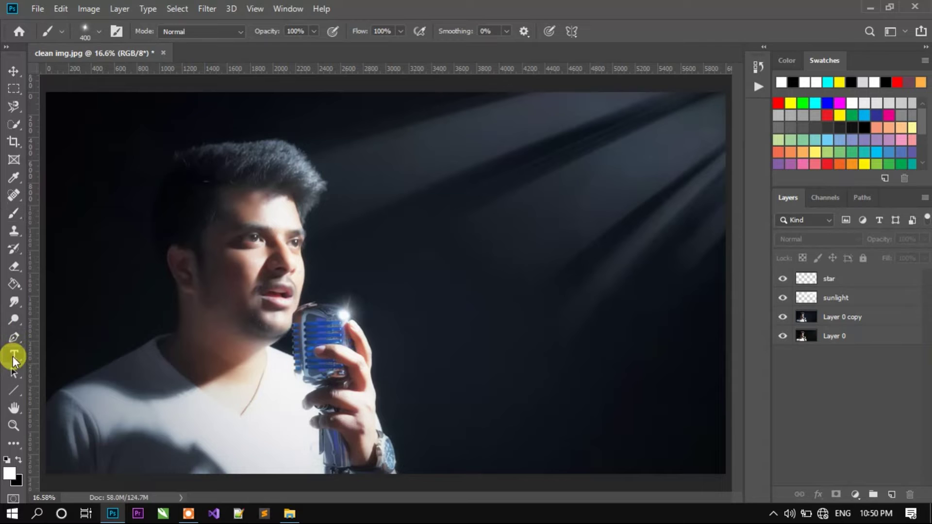
left_click(855, 278)
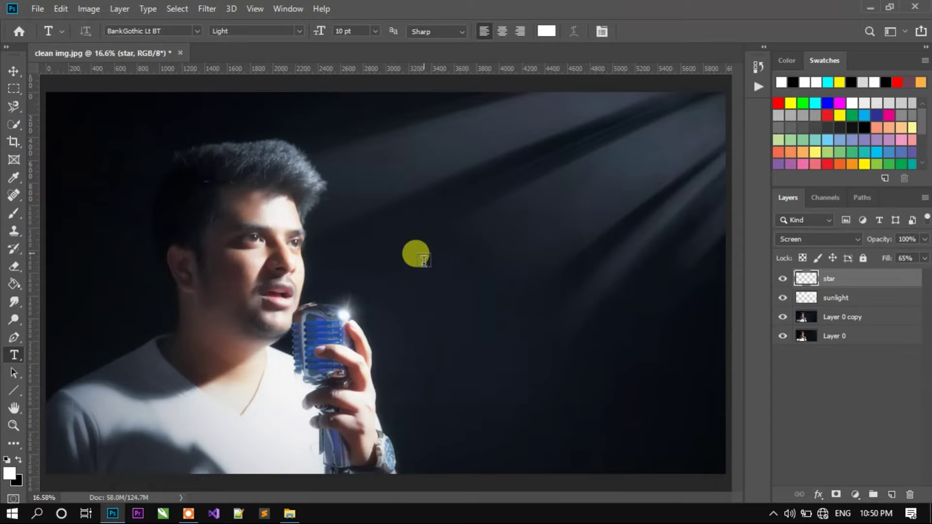
left_click(424, 255)
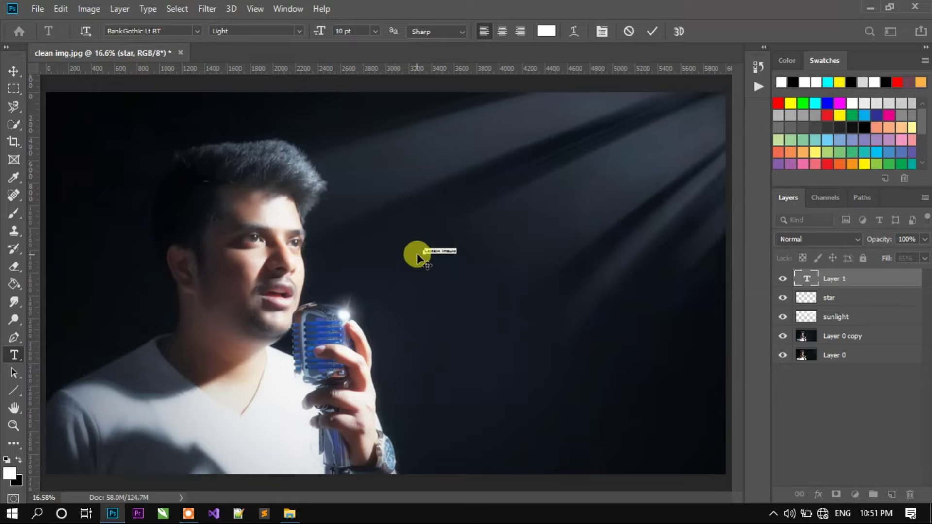
left_click(374, 30)
left_click(354, 203)
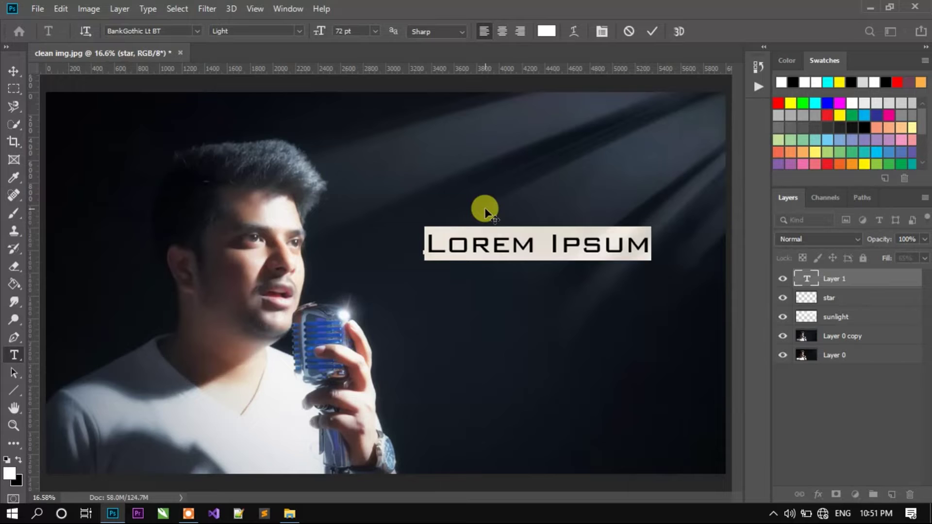
type("MAL")
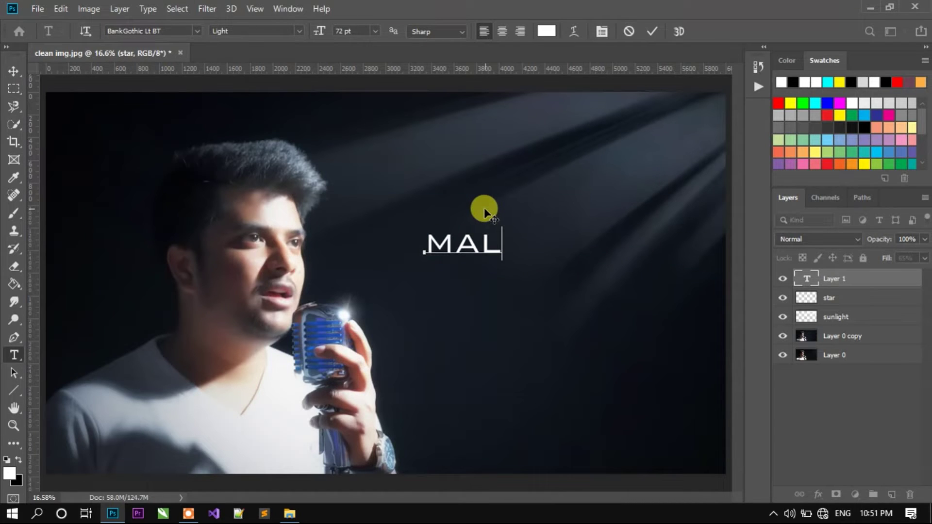
type("ANG")
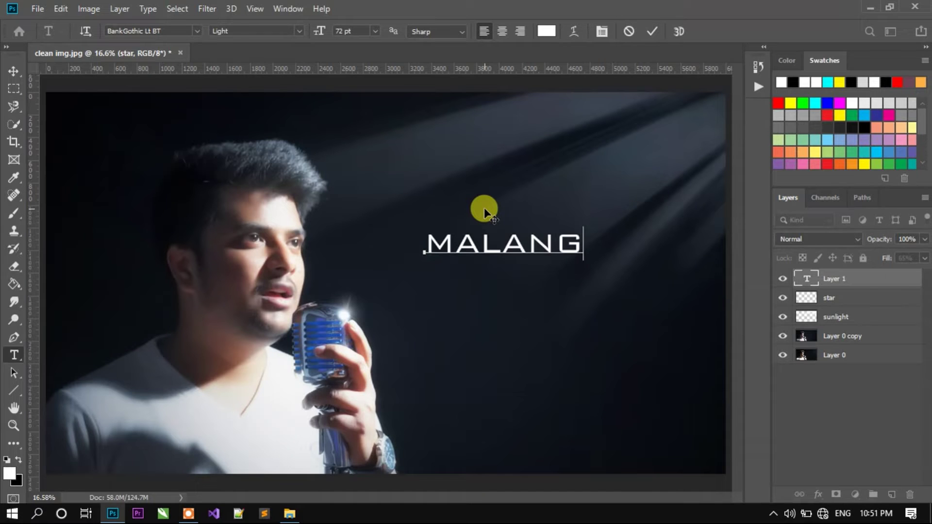
Step: Select the MALANG text and browse the font list for a new typeface
left_click_drag(581, 237, 423, 238)
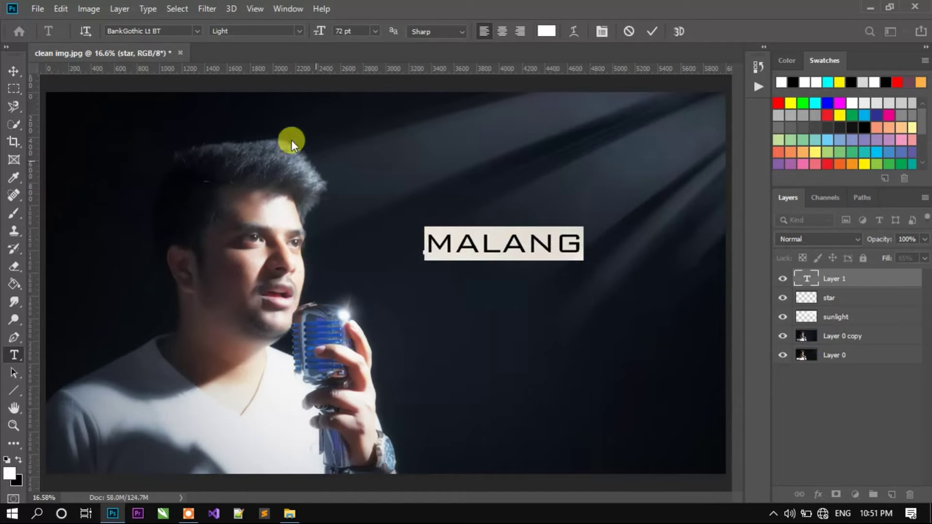
left_click(196, 31)
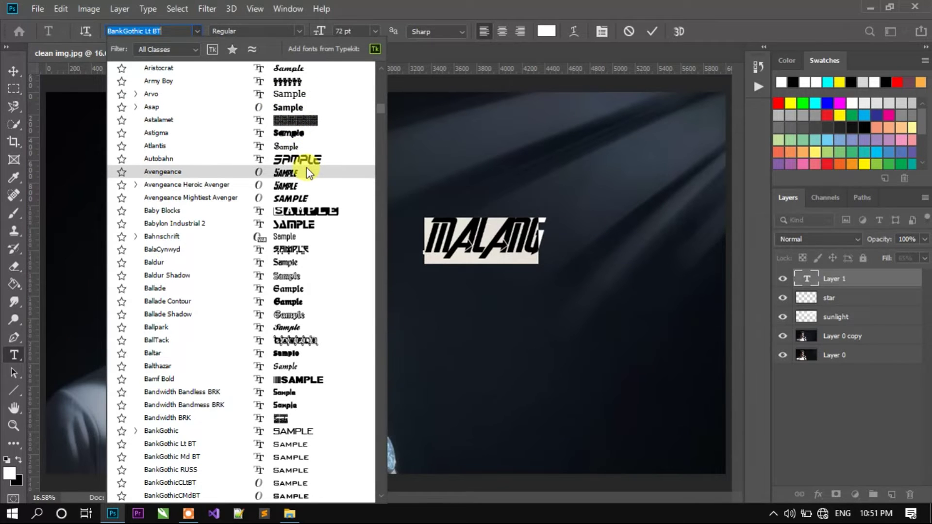
scroll(243, 194, "down", 10)
Step: Restyle MALANG in BatmanForeverOutline at 97 pt with 240 tracking
left_click(167, 113)
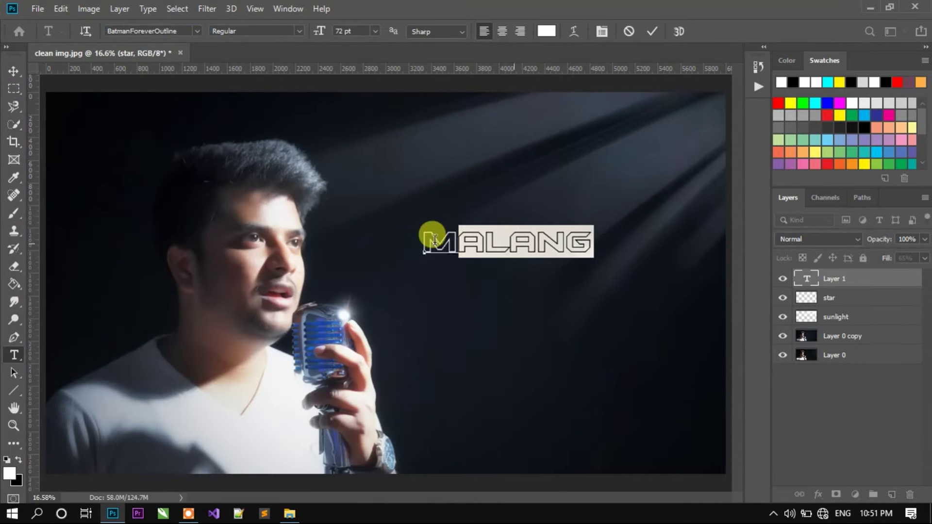
key("ctrl+t")
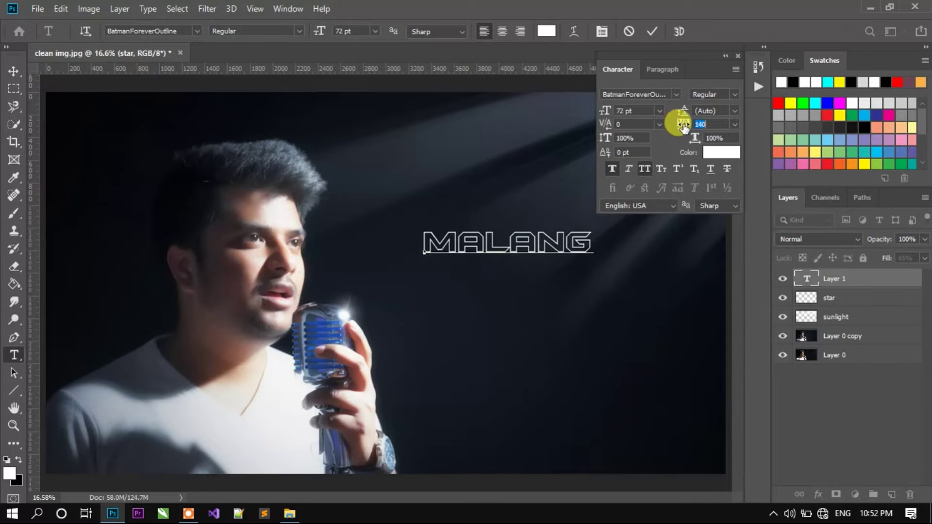
key("ctrl+a")
scroll(684, 123, "up", 10)
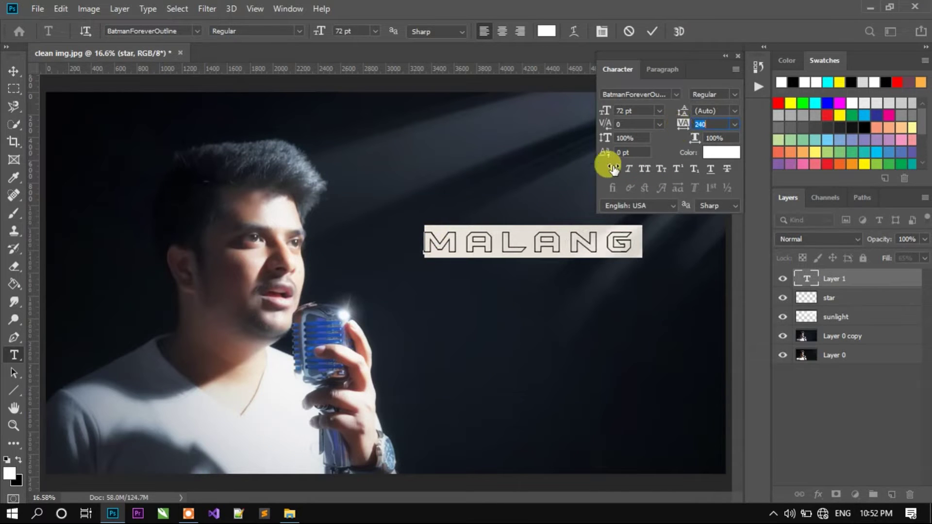
scroll(626, 110, "up", 15)
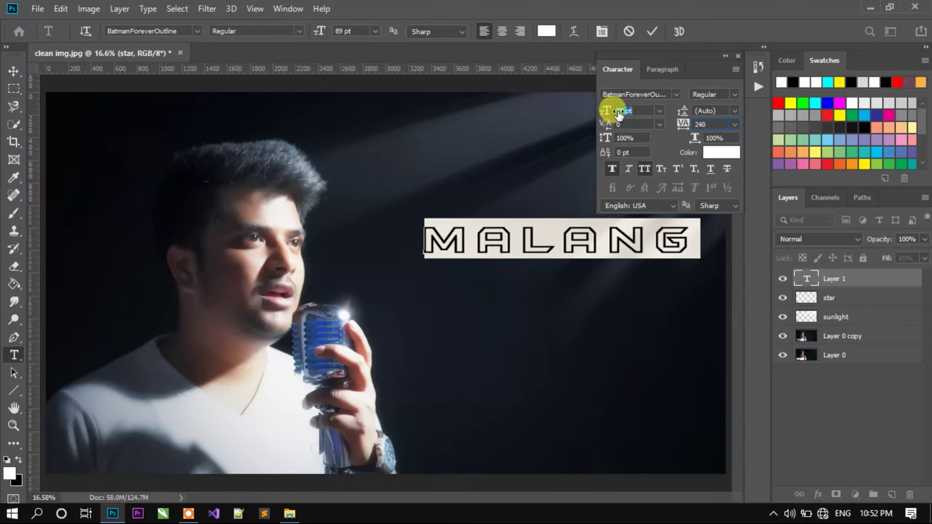
scroll(616, 112, "up", 10)
left_click(737, 56)
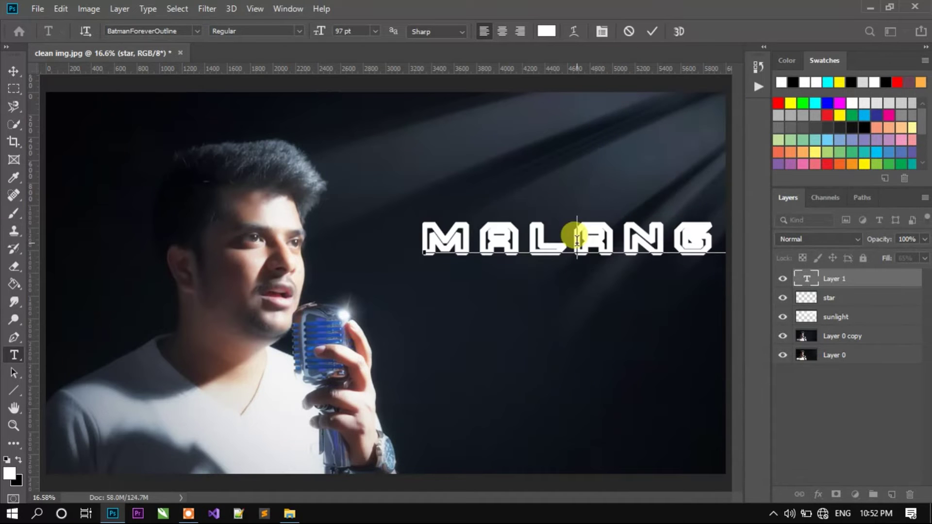
key("ctrl+t")
left_click_drag(589, 73, 756, 114)
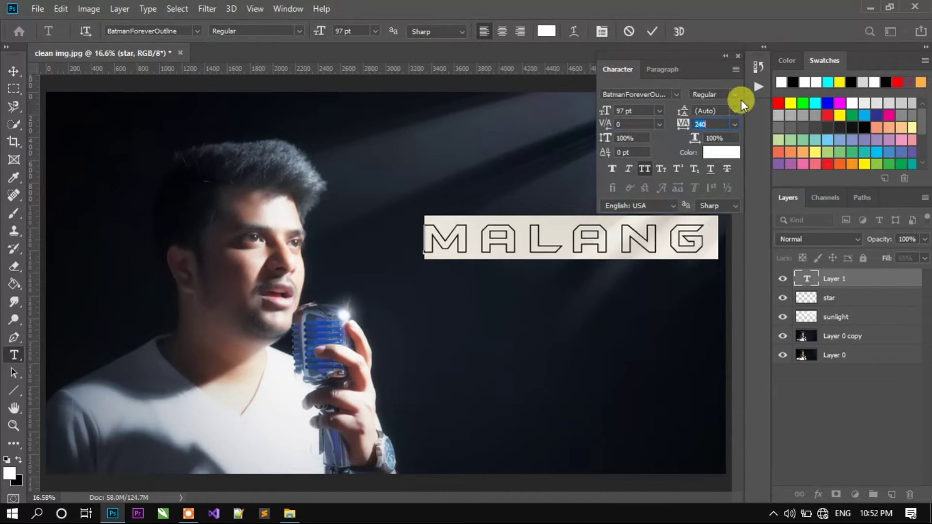
key("ctrl+Return")
Step: Move MALANG slightly left and stretch it wider with Free Transform
key("v")
mouse_move(608, 236)
left_mouse_down()
mouse_move(530, 265)
mouse_move(559, 239)
left_mouse_up()
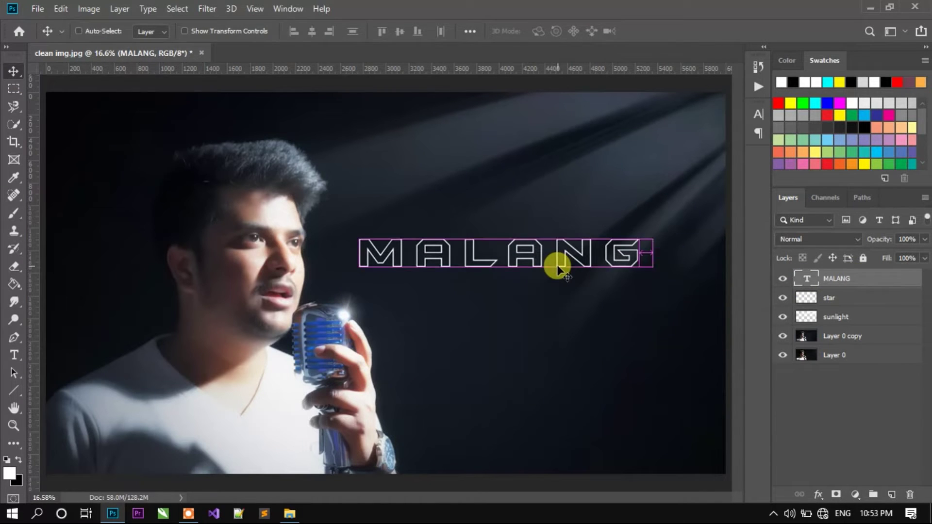
key("ctrl+t")
left_click_drag(674, 254, 676, 250)
key("Return")
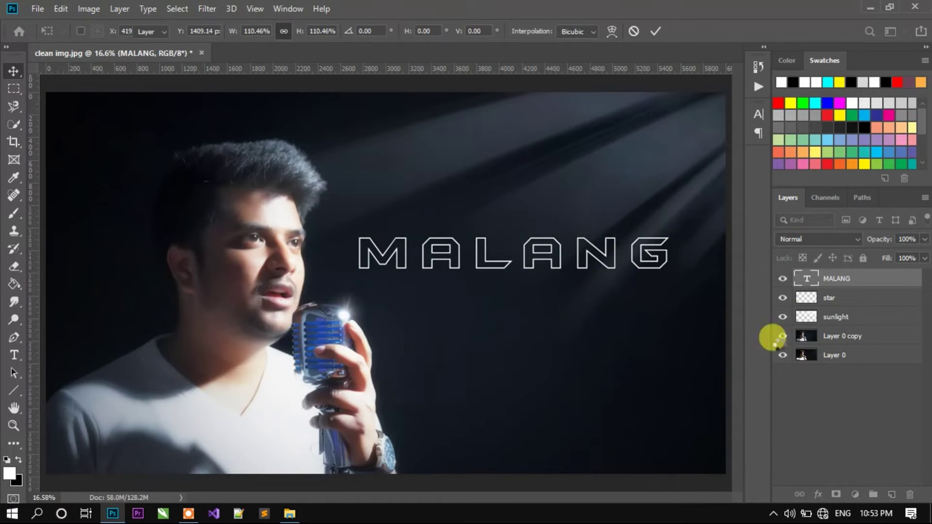
Step: Duplicate the MALANG layer as 'GLOW' and bring up its Blending Options
left_click(826, 370)
left_click(873, 285)
key("ctrl+j")
double_click(848, 277)
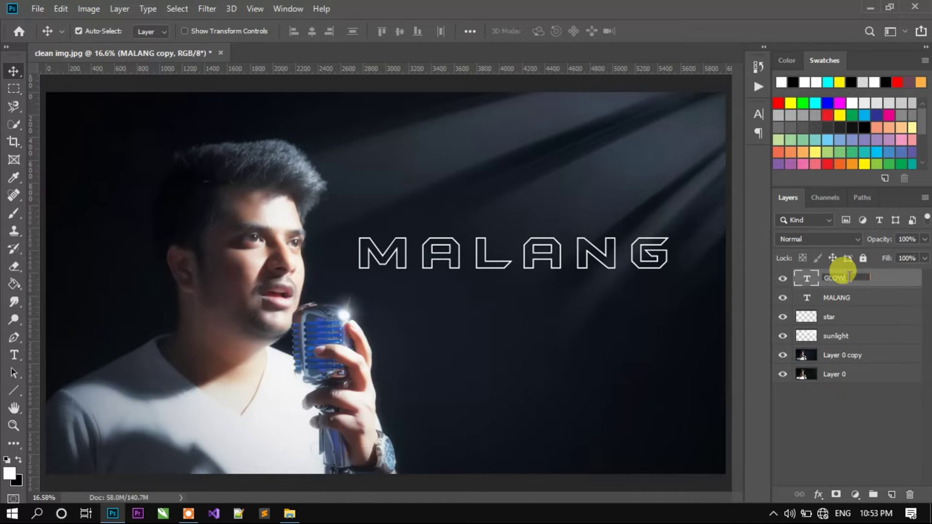
key("Return")
left_click(818, 494)
left_click(831, 371)
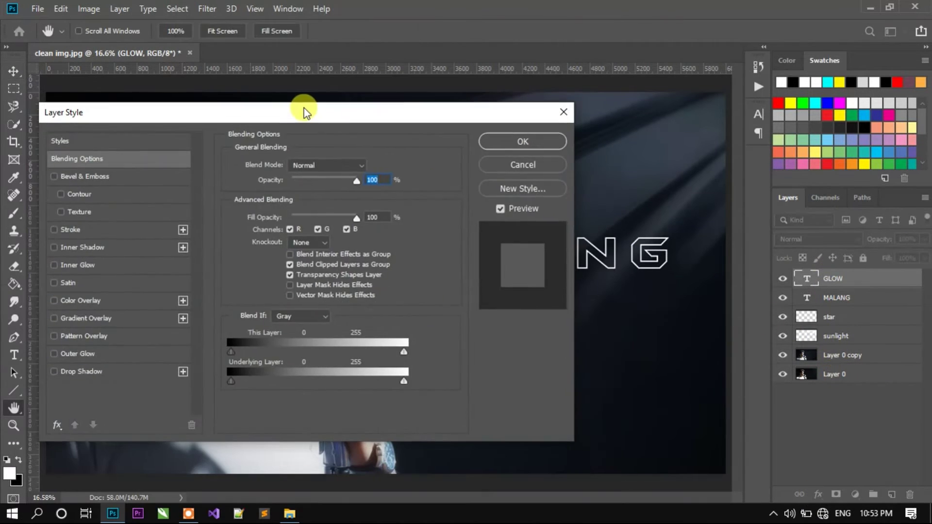
Step: Give GLOW a bright green (3cff00) Outer Glow with lower opacity and 29 px size
mouse_move(304, 108)
left_mouse_down()
mouse_move(843, 81)
mouse_move(797, 82)
left_mouse_up()
left_click(635, 325)
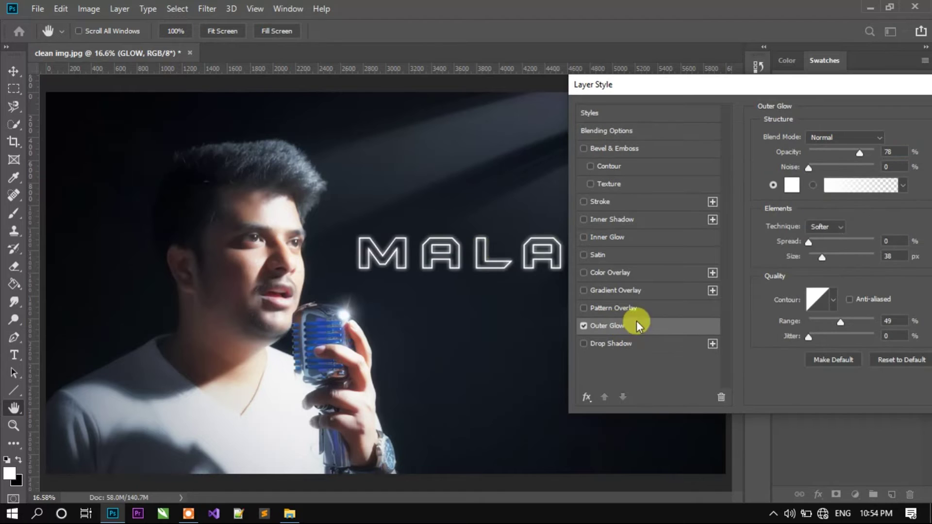
left_click(791, 185)
left_click(387, 301)
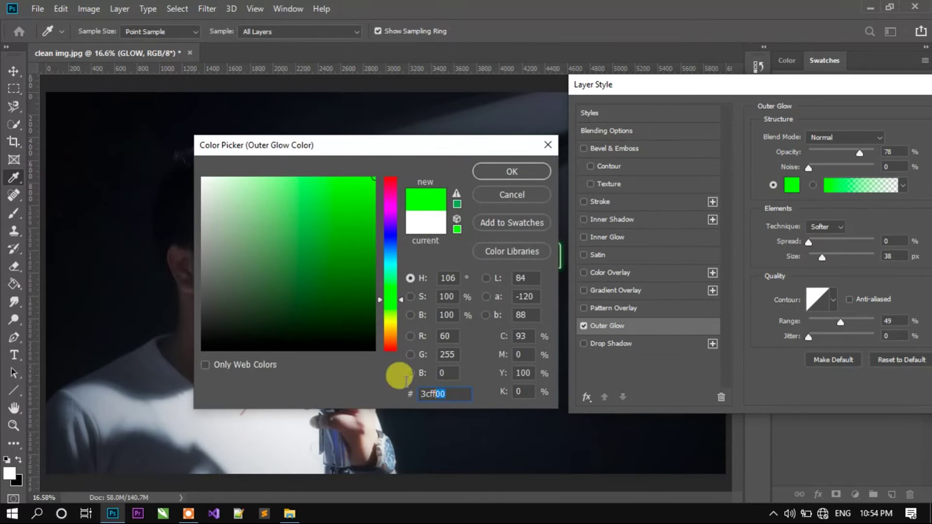
left_click(512, 171)
left_click_drag(859, 153, 813, 154)
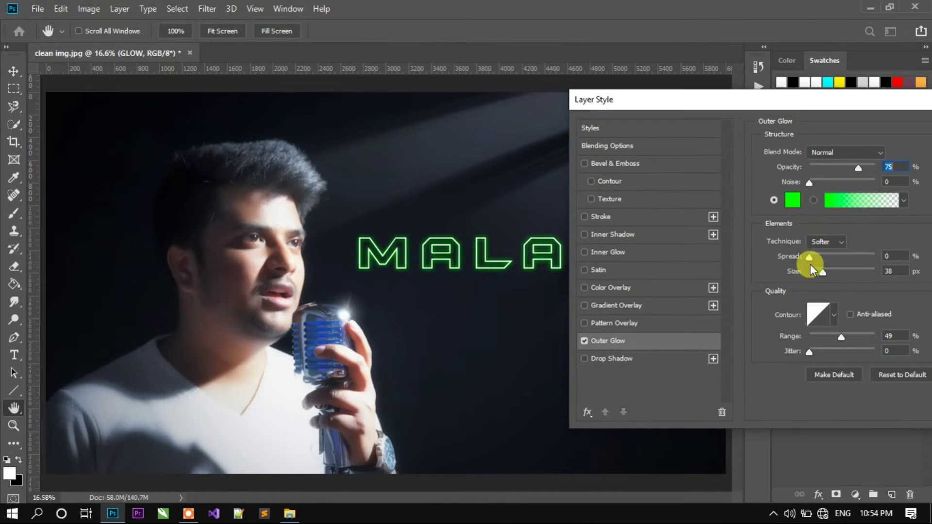
left_click_drag(822, 272, 821, 275)
key("Return")
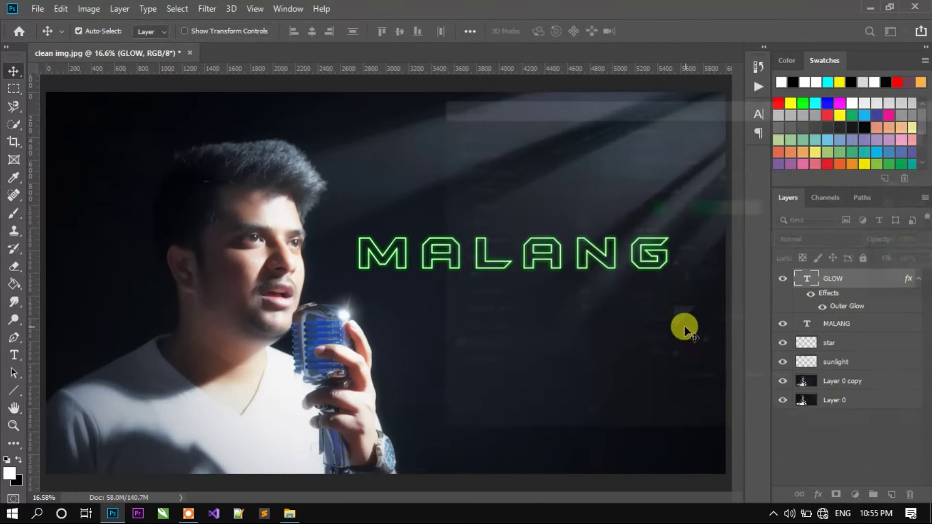
Step: Duplicate the glow layer as 'GLOW1', keeping its Outer Glow unchanged
left_click(919, 278)
key("ctrl+j")
double_click(864, 276)
type("GLOW1")
key("Return")
left_click(919, 278)
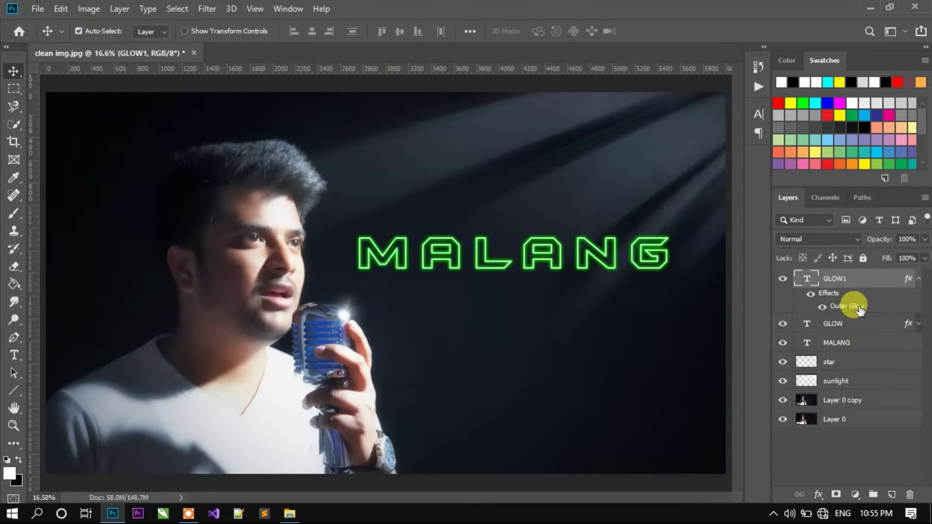
double_click(859, 309)
key("Return")
left_click(919, 278)
Step: Make an effect-free copy of GLOW1 named 'BLUR' and bring up its Blending Options
left_click_drag(854, 278, 891, 494)
left_click(919, 279)
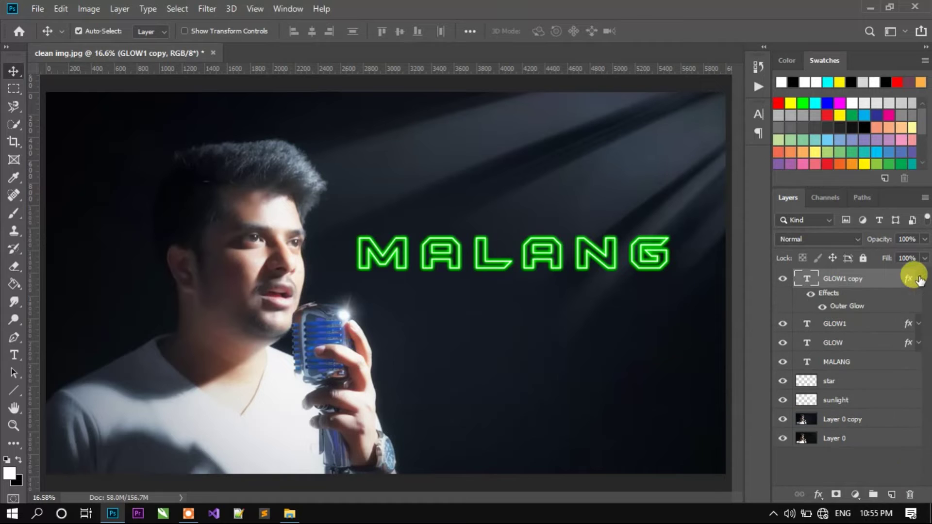
left_click_drag(918, 279, 910, 494)
double_click(842, 278)
type("BLUR")
key("Return")
left_click(818, 494)
left_click(833, 414)
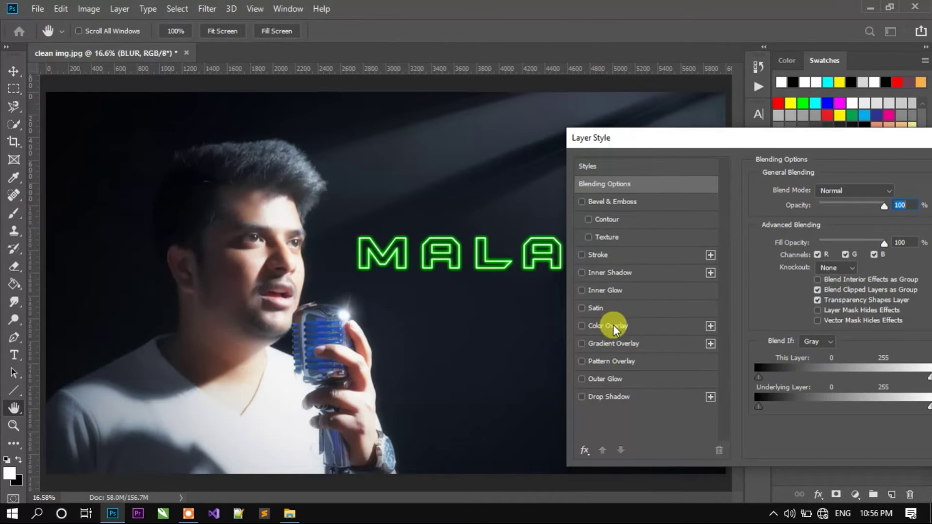
Step: Give the BLUR layer a bright green Color Overlay
left_click(613, 326)
left_click(888, 194)
left_click_drag(351, 149, 702, 150)
left_click(741, 307)
left_click(723, 184)
left_click(862, 175)
left_click_drag(870, 129, 595, 108)
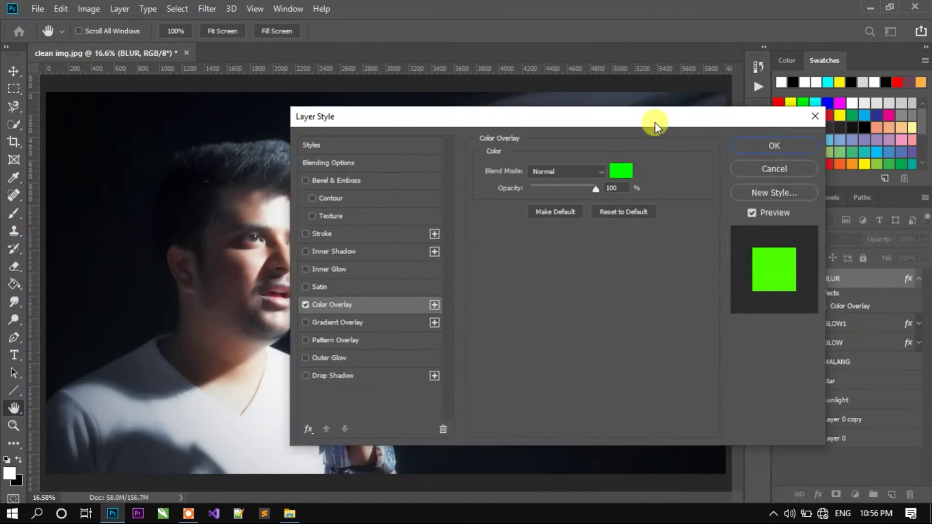
left_click(775, 145)
left_click(918, 278)
Step: Move BLUR below MALANG, then rasterize it and apply a Gaussian Blur
left_click_drag(830, 335, 836, 343)
left_click(207, 9)
mouse_move(214, 163)
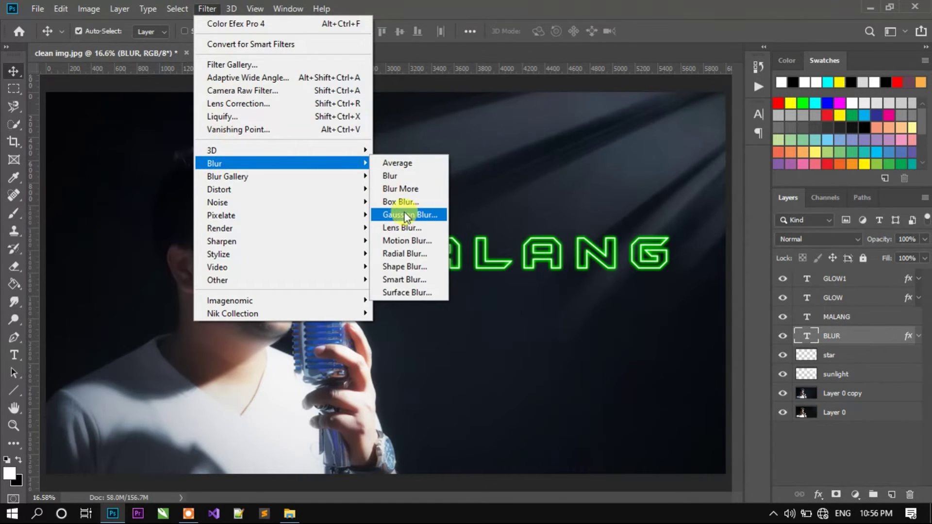
left_click(404, 214)
left_click(580, 201)
left_click(730, 161)
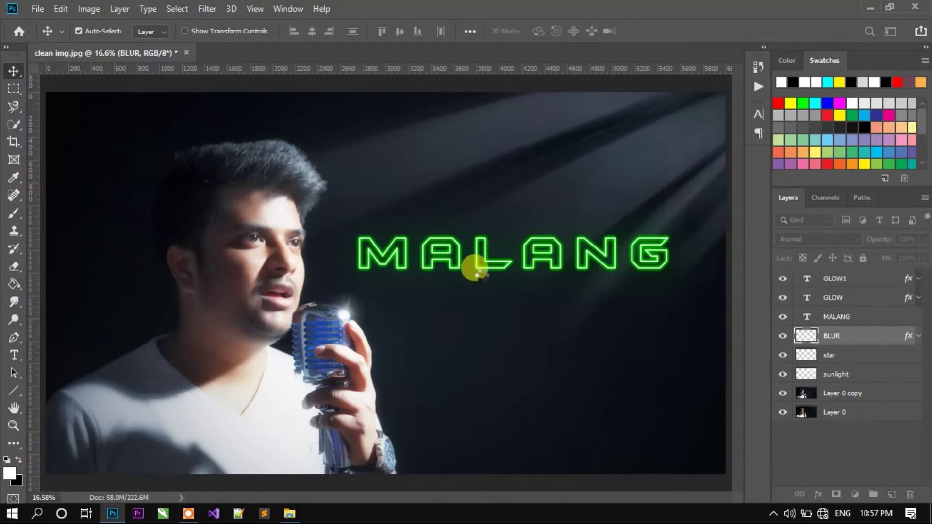
key("ctrl+plus")
key("ctrl+plus")
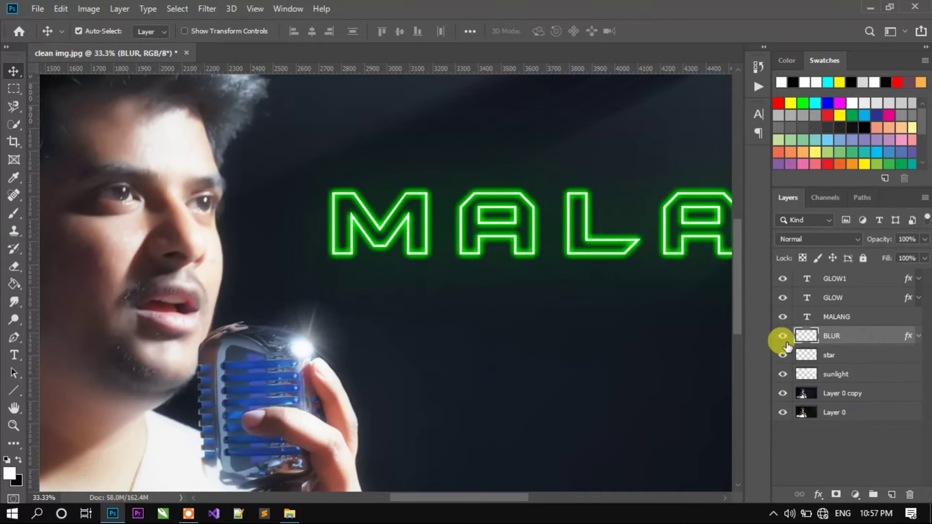
key("ctrl+0")
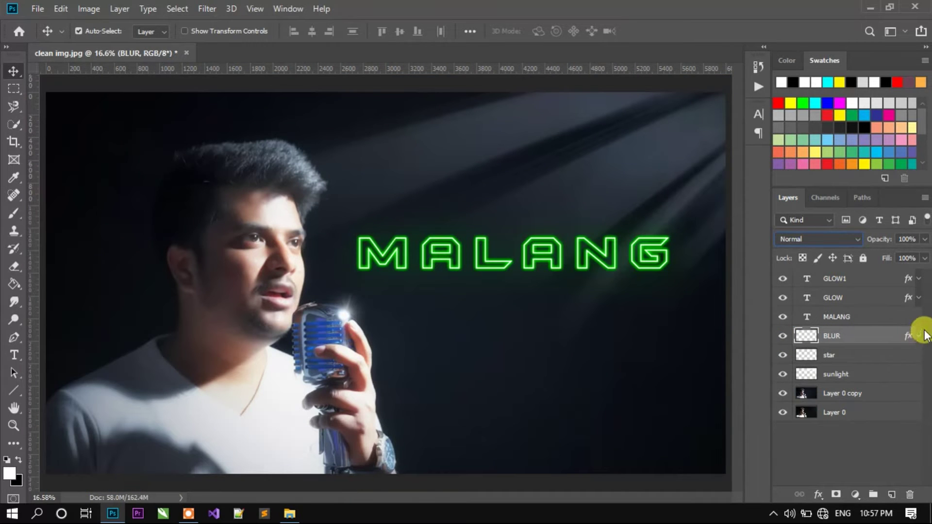
left_click(866, 281)
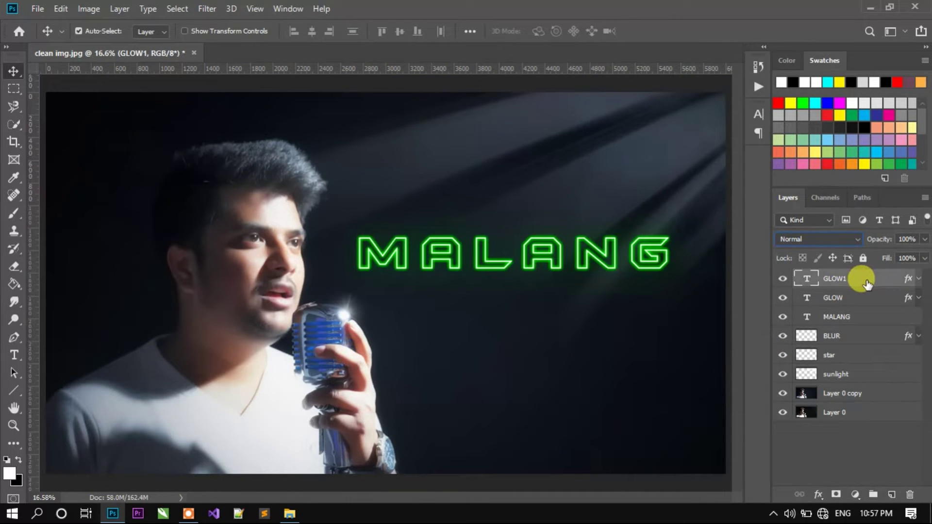
Step: Duplicate GLOW1, strip the copy's effects, and rename it HIGHLIGHT
left_click_drag(838, 282, 891, 493)
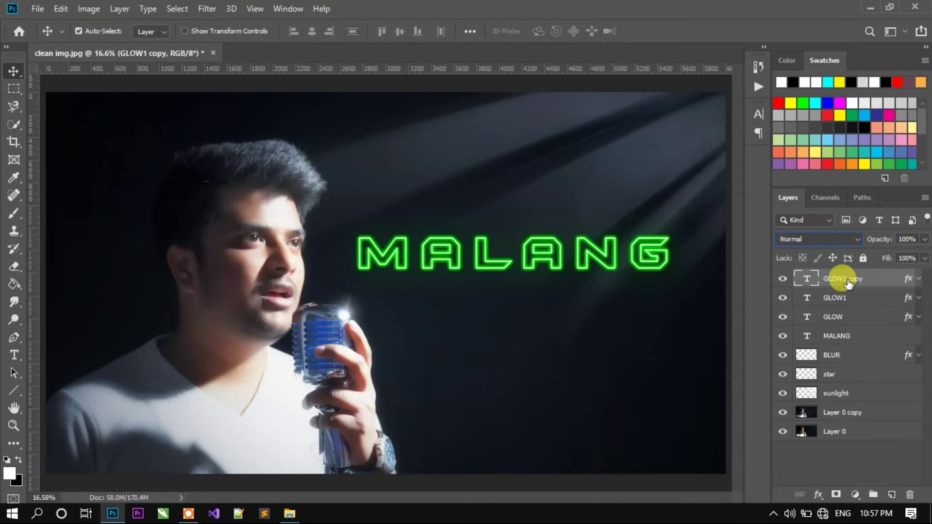
left_click_drag(910, 280, 911, 493)
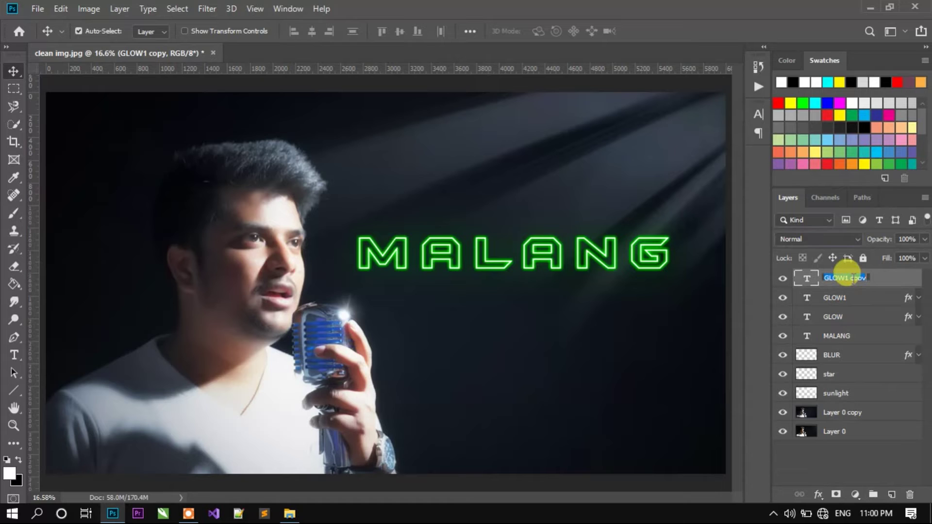
type("HIGHLIGHT")
key("Return")
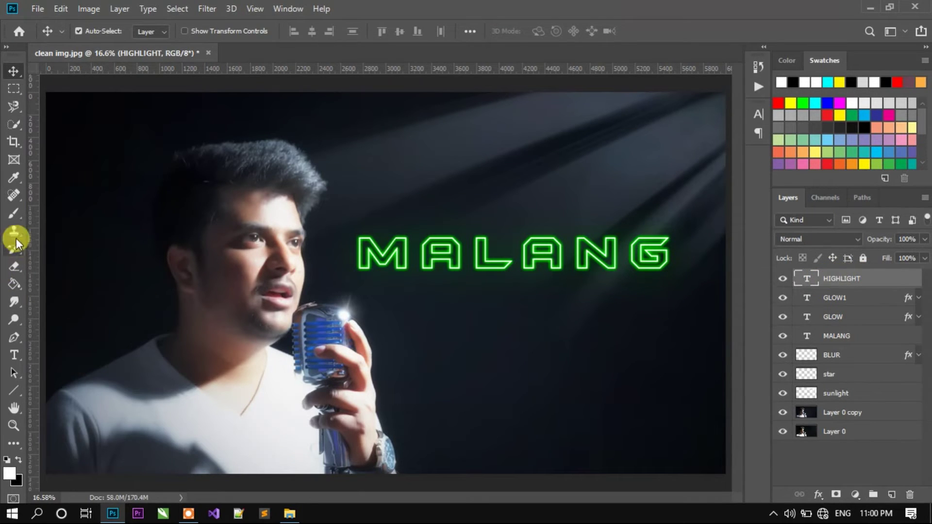
Step: Choose the Soft Round brush preset with 0% hardness
left_click(13, 213)
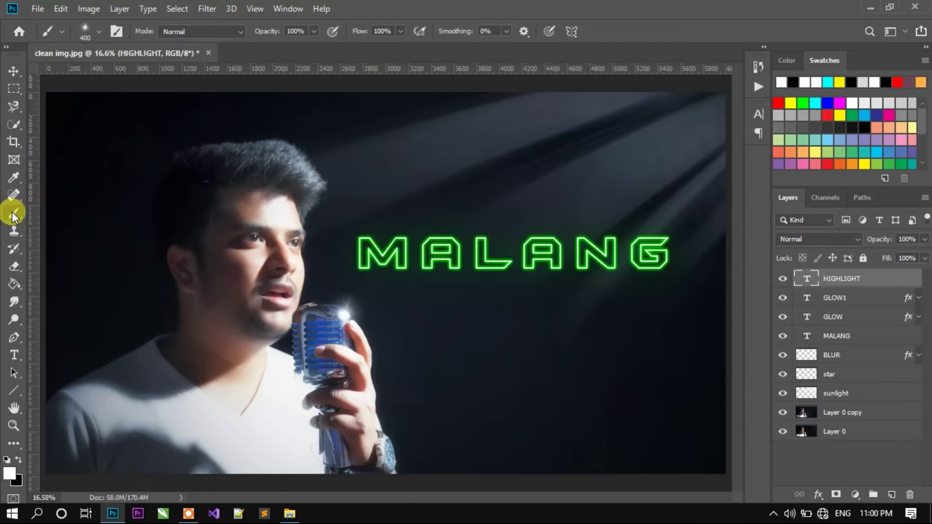
left_click(100, 31)
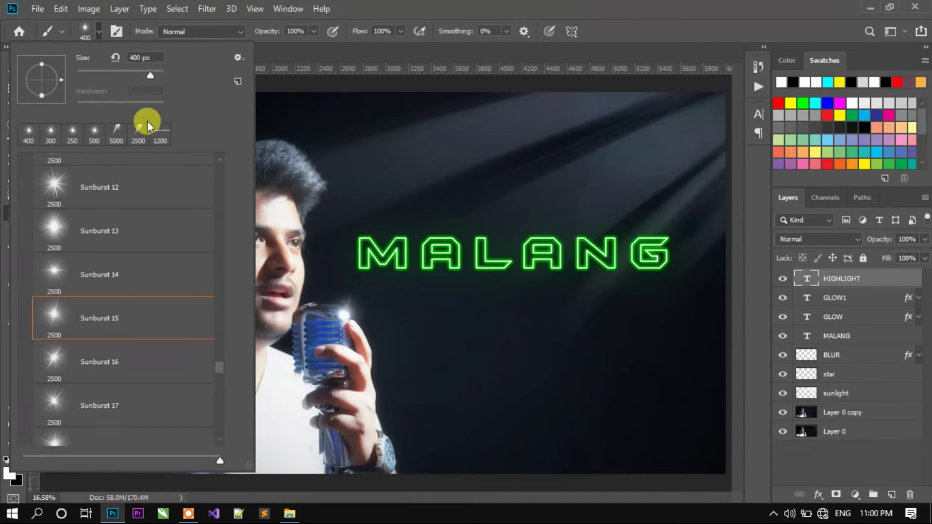
scroll(222, 335, "up", 1)
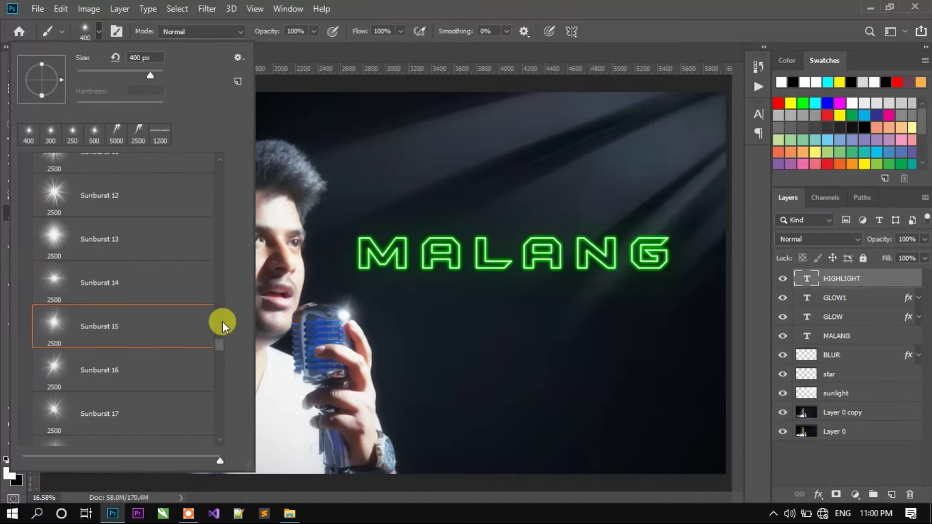
left_click(219, 182)
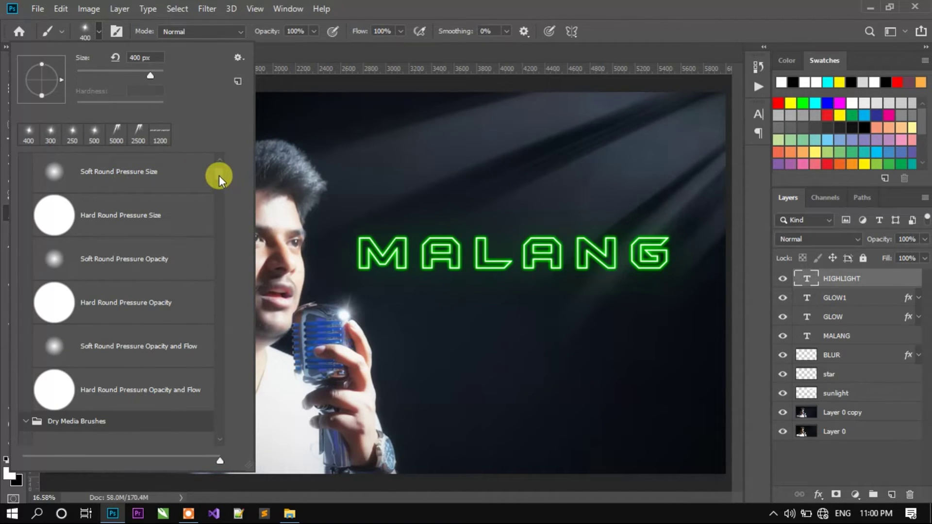
left_click_drag(220, 178, 203, 155)
left_click(74, 206)
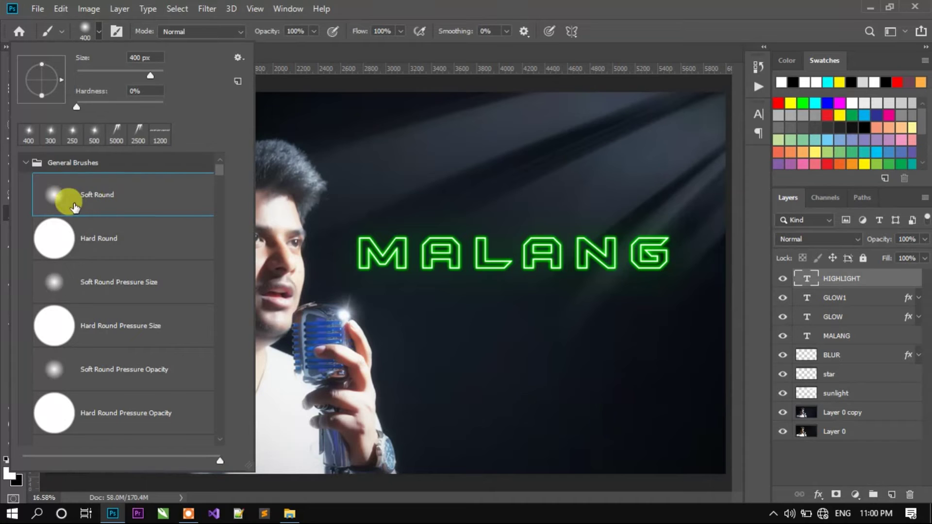
double_click(80, 206)
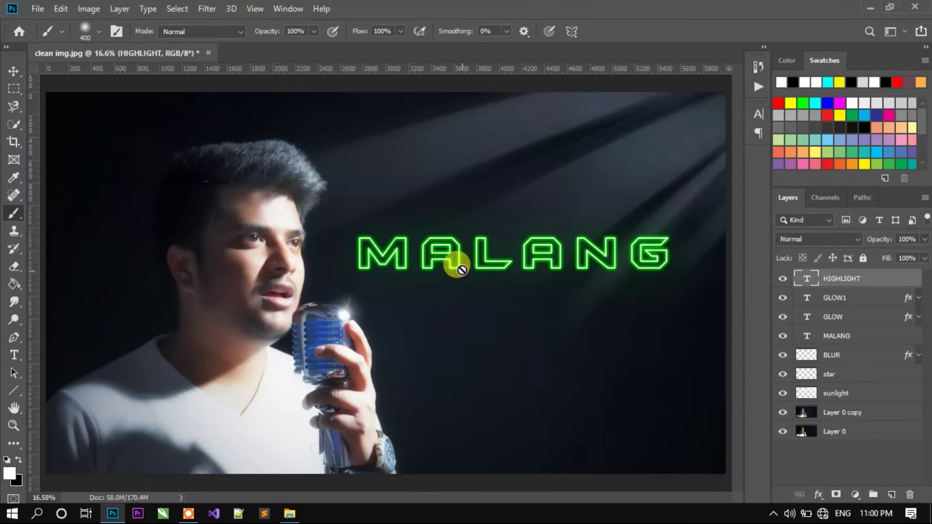
Step: Keep the regular Brush tool active and rasterize the HIGHLIGHT type layer
right_click(17, 215)
left_click(44, 213)
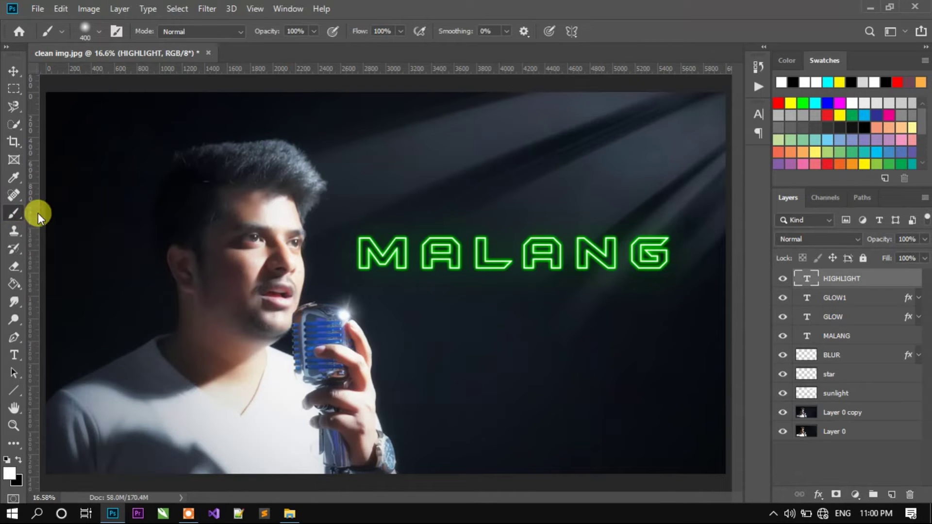
left_click(484, 239)
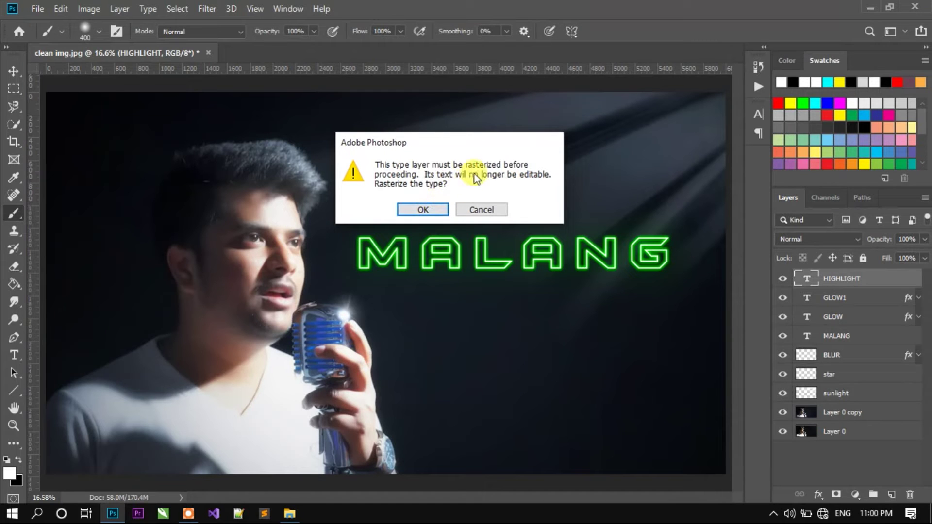
left_click(429, 209)
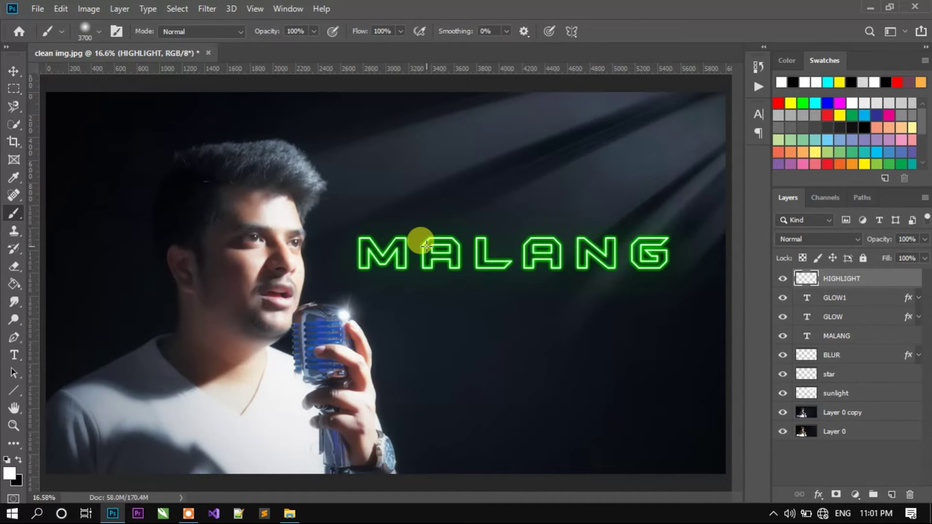
left_click(97, 31)
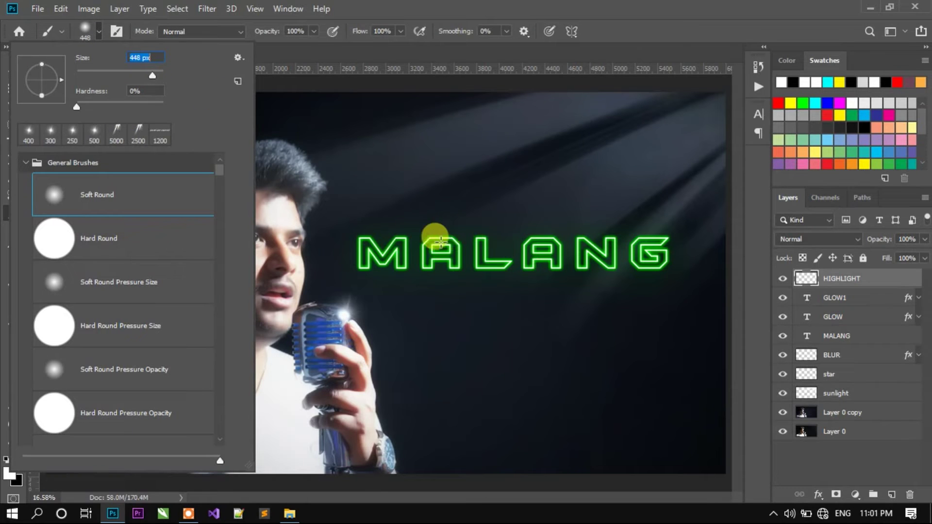
Step: Reduce the brush size to 158 px after undoing two trial white strokes
left_click_drag(161, 76, 155, 75)
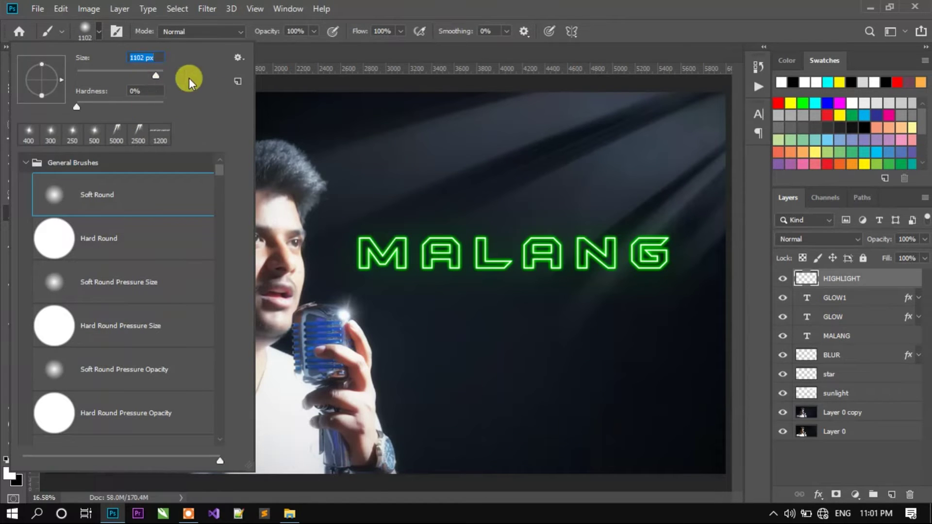
key("Return")
left_click(551, 250)
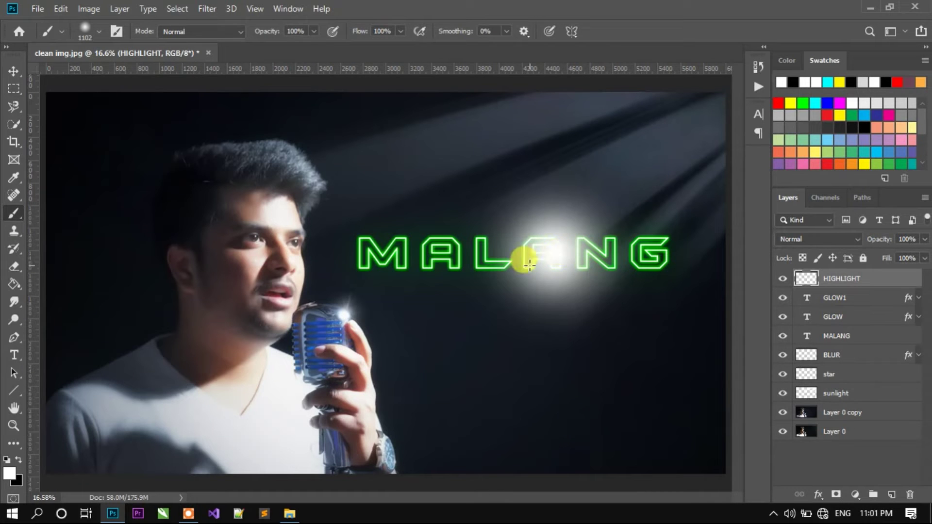
key("ctrl+z")
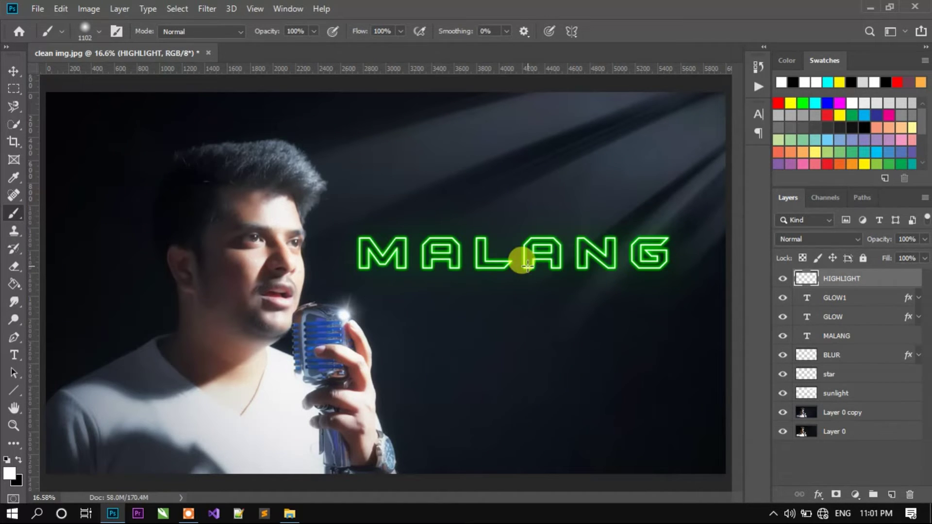
left_click(526, 265)
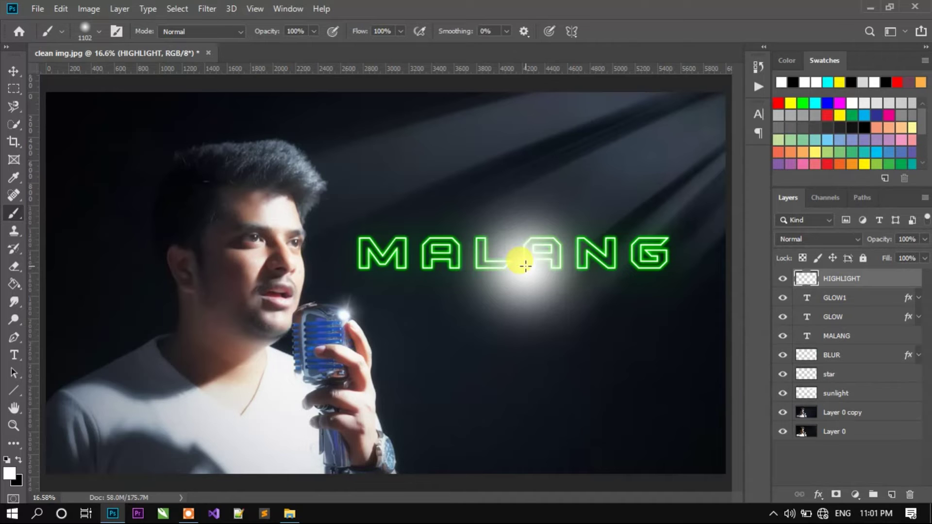
key("ctrl+z")
left_click(99, 31)
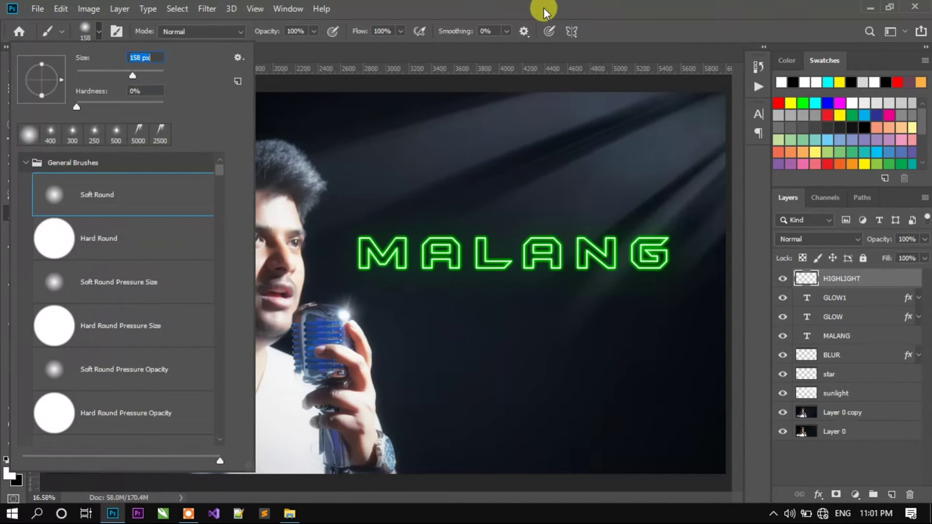
key("Escape")
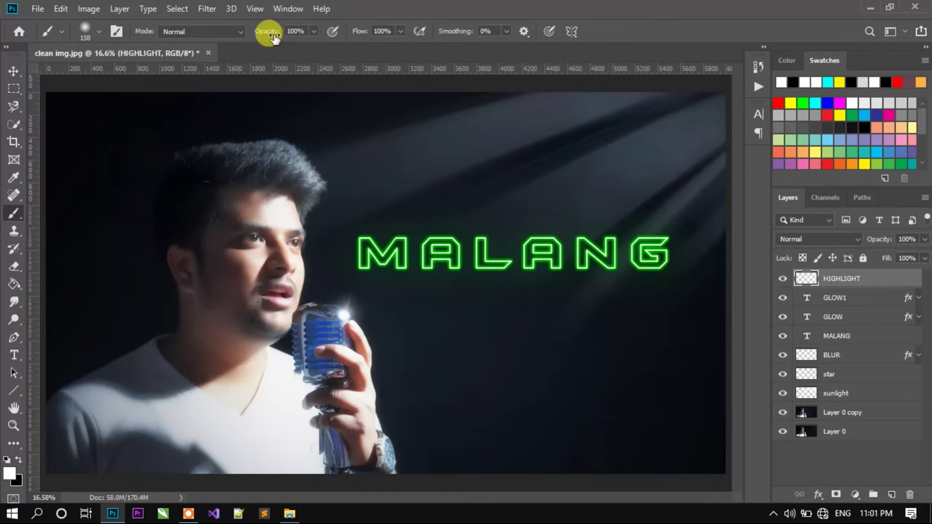
Step: Set the brush opacity to 66% and flow to 70%
left_click(314, 31)
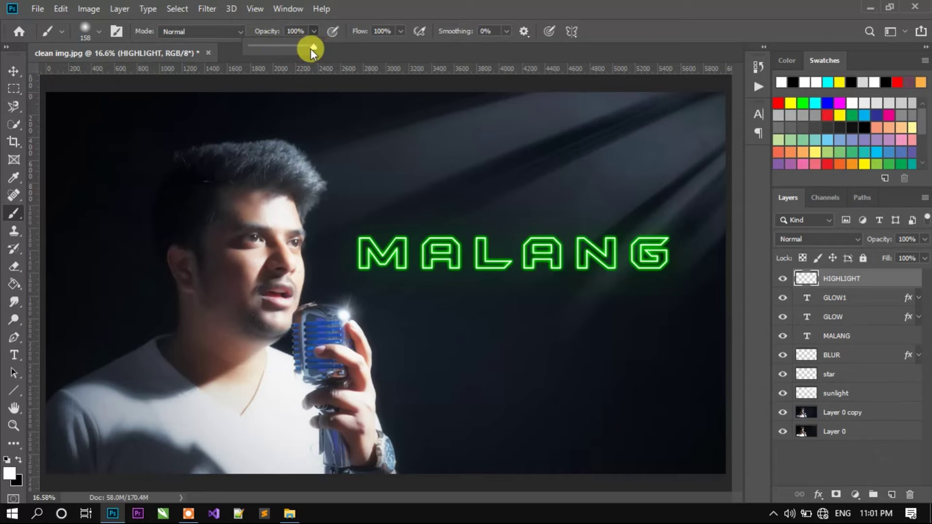
left_click_drag(295, 49, 293, 49)
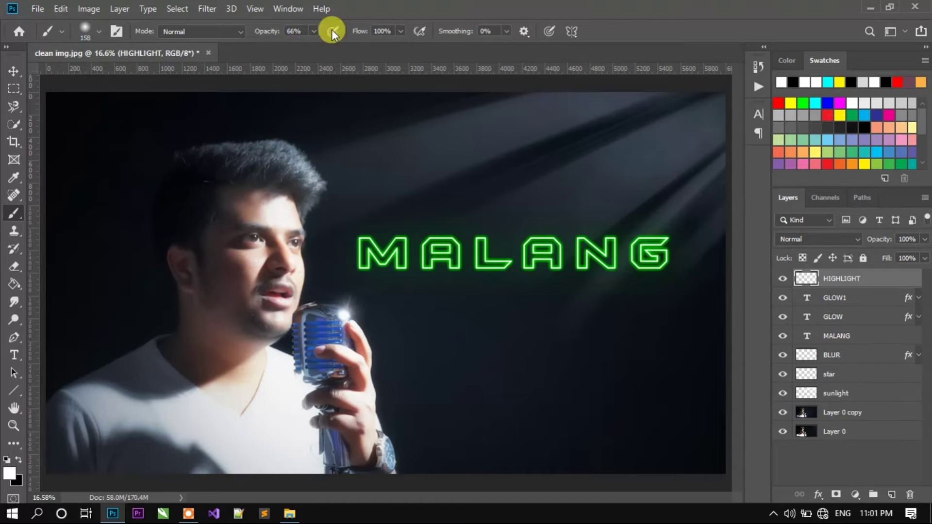
left_click(401, 39)
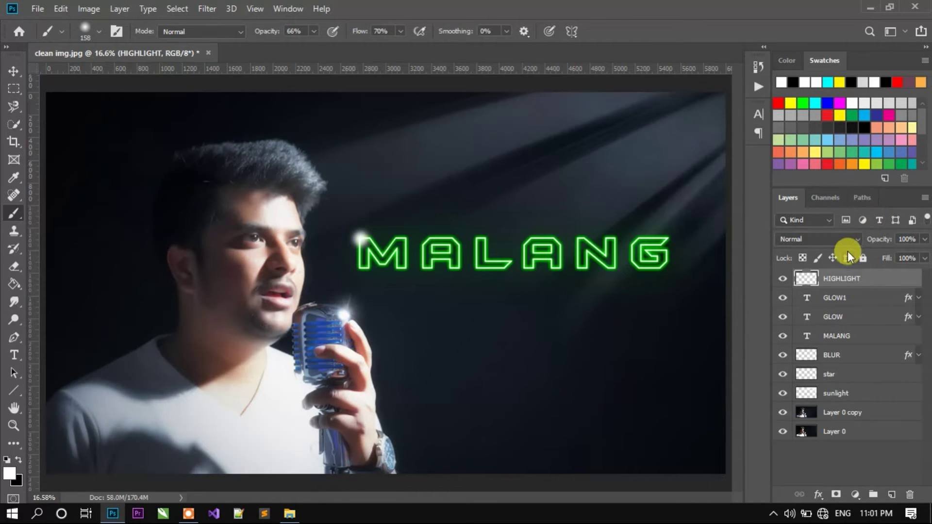
Step: Set HIGHLIGHT to Overlay blend mode and paint white highlights across the MALANG letters
left_click(844, 239)
left_click(796, 327)
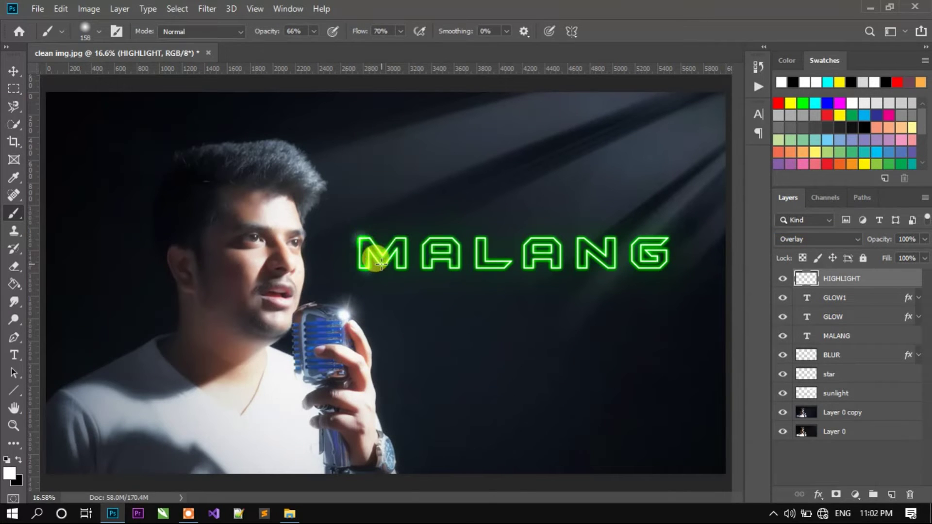
mouse_move(407, 236)
left_mouse_down()
mouse_move(407, 261)
mouse_move(454, 237)
mouse_move(477, 266)
mouse_move(507, 259)
mouse_move(474, 228)
mouse_move(541, 251)
mouse_move(531, 253)
mouse_move(552, 245)
mouse_move(524, 236)
mouse_move(520, 262)
mouse_move(547, 257)
mouse_move(588, 268)
mouse_move(606, 232)
mouse_move(580, 243)
mouse_move(621, 266)
mouse_move(628, 237)
mouse_move(660, 231)
mouse_move(661, 254)
mouse_move(646, 254)
mouse_move(664, 266)
left_mouse_up()
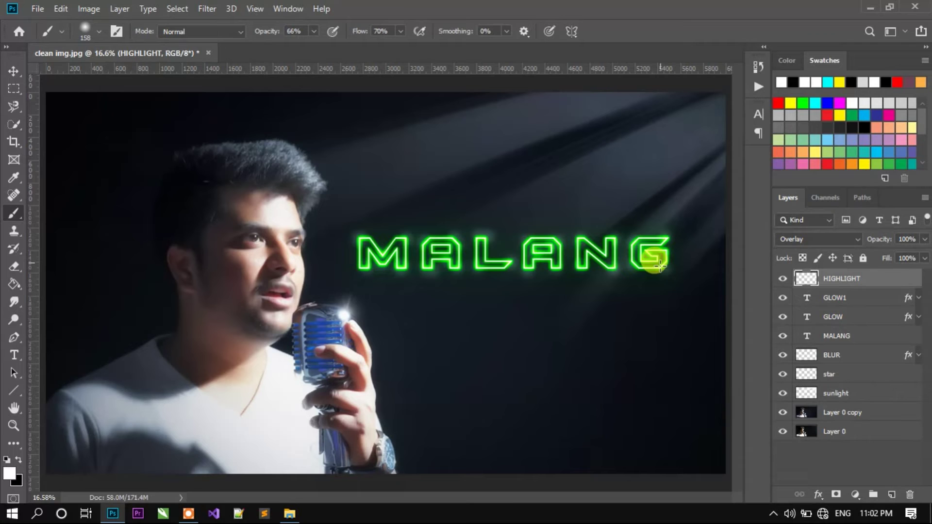
Step: Lower HIGHLIGHT's fill to 59% and adjust its opacity
left_click(924, 258)
mouse_move(922, 272)
left_mouse_down()
mouse_move(897, 275)
mouse_move(915, 258)
left_mouse_up()
left_click(924, 238)
Step: Set HIGHLIGHT opacity to 85% and toggle its visibility to compare
left_click(782, 279)
left_click(782, 279)
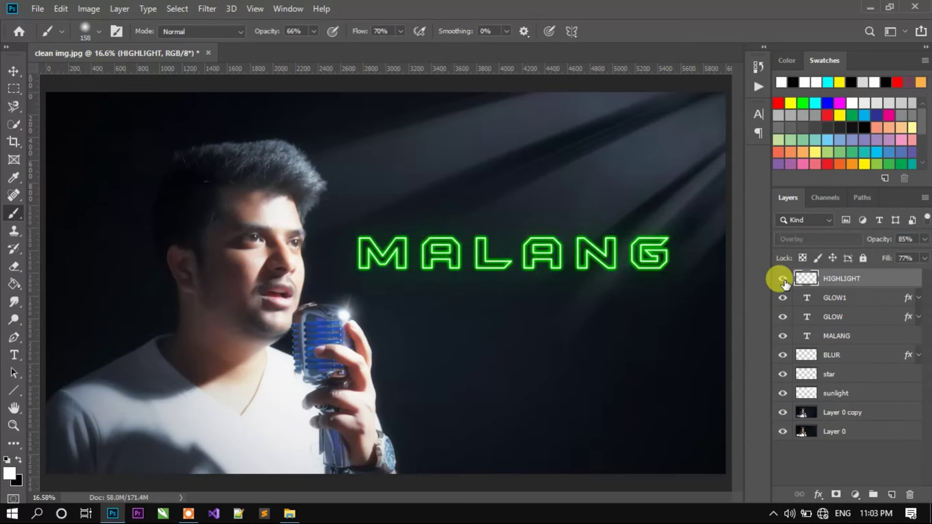
left_click(15, 72)
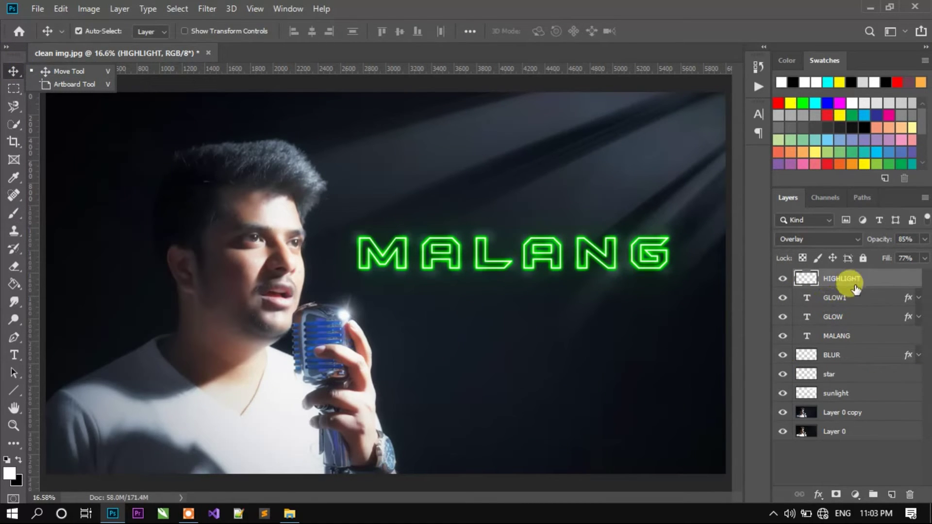
Step: Group the layers from HIGHLIGHT down to BLUR into a folder named MALANG
left_click(836, 338, "shift")
key("ctrl+g")
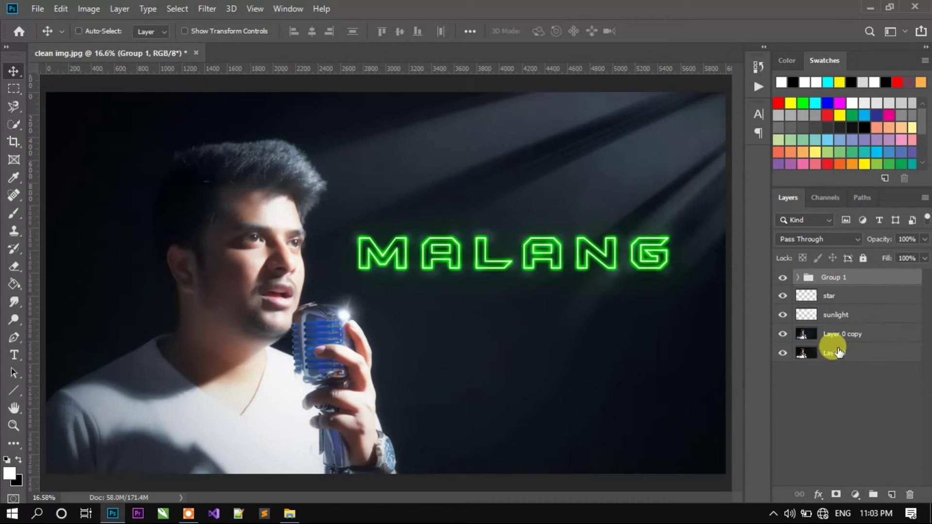
double_click(833, 277)
type("MALANG")
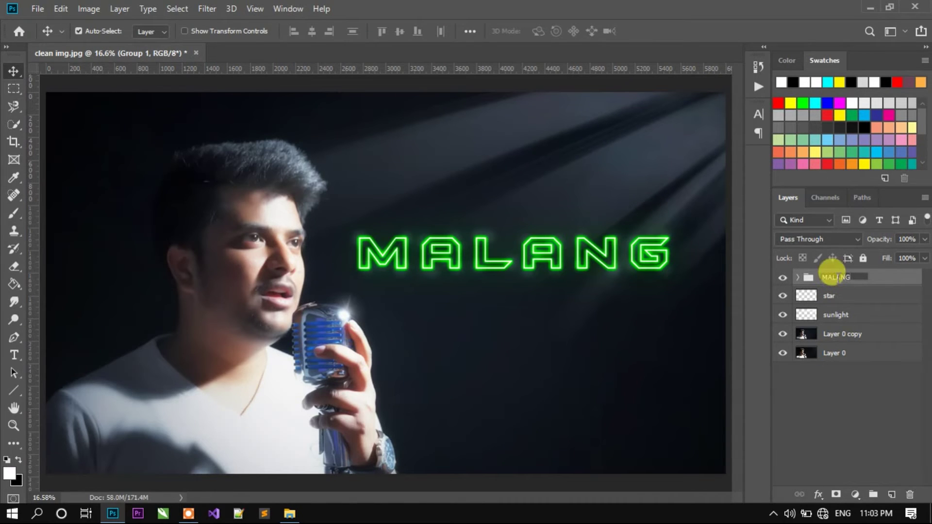
key("Return")
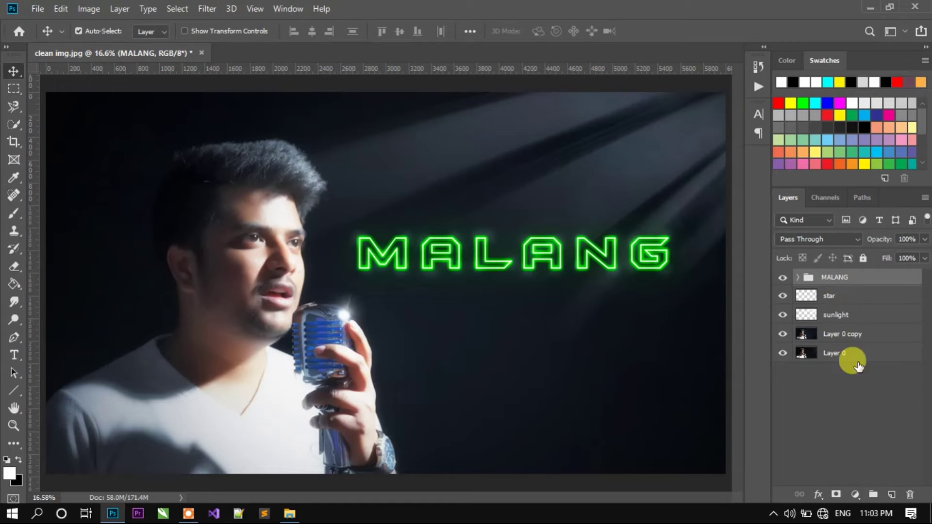
left_click(14, 354)
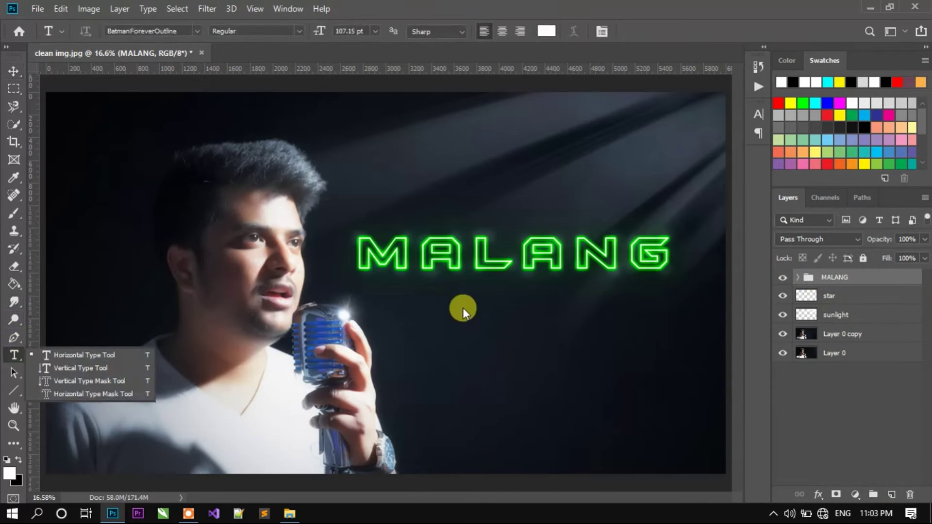
left_click(553, 290)
type("KAPIL")
left_click(864, 274)
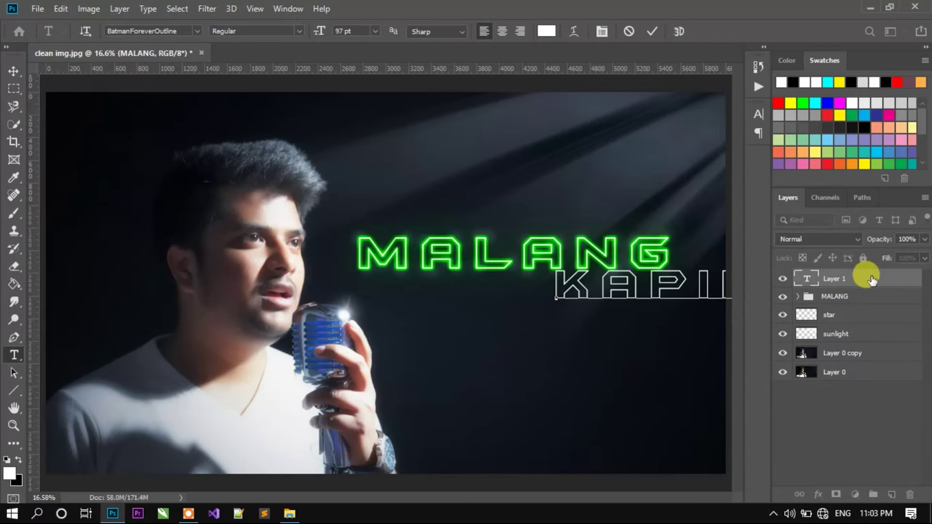
key("v")
left_click_drag(657, 293, 391, 318)
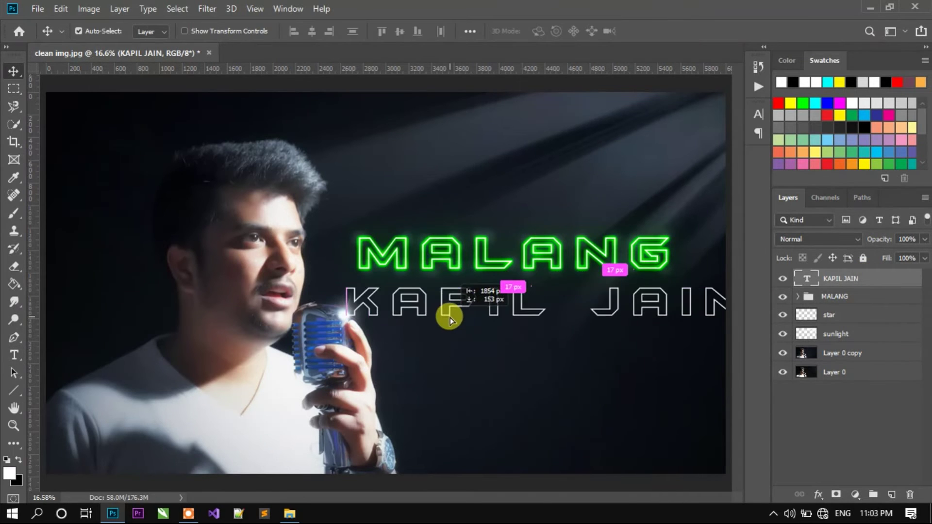
key("ctrl+t")
mouse_move(383, 303)
left_mouse_down()
mouse_move(640, 290)
mouse_move(525, 287)
left_mouse_up()
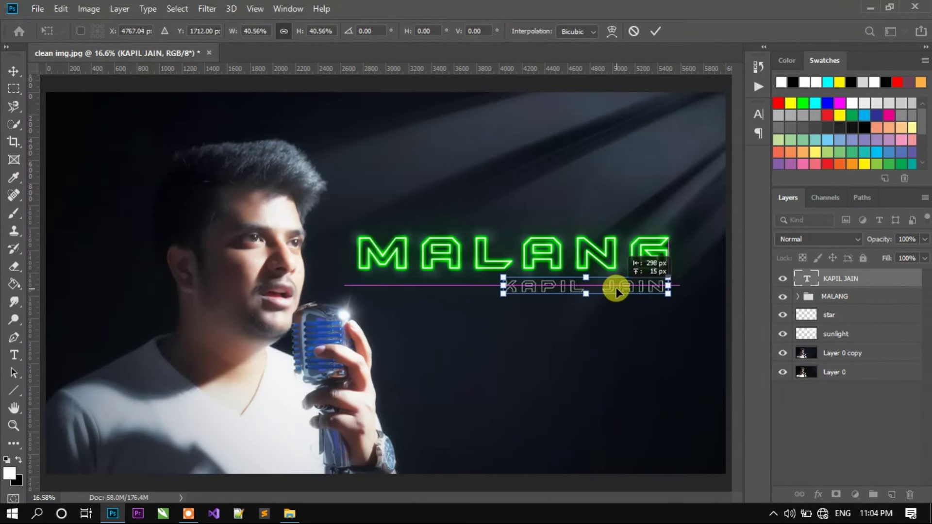
left_click_drag(525, 287, 540, 286)
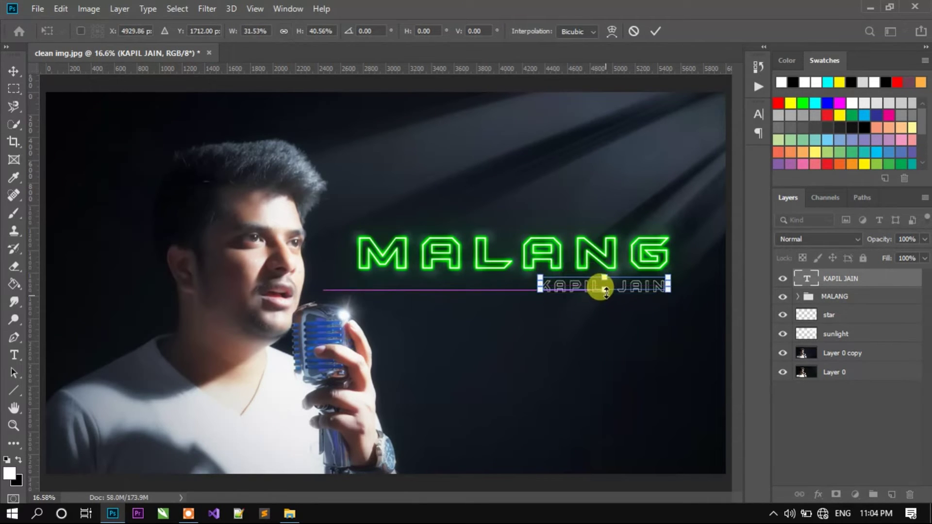
key("Return")
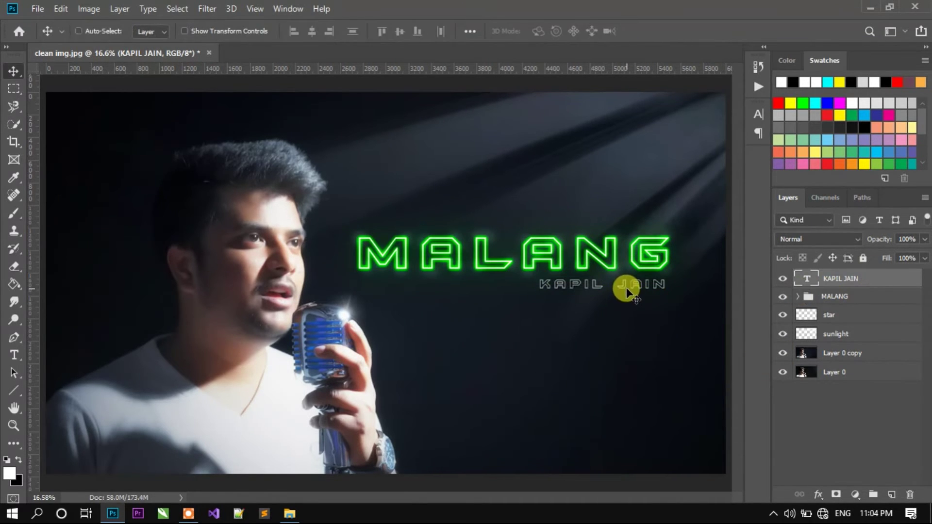
key("ctrl+t")
key("Escape")
left_click(13, 355)
left_click(590, 284)
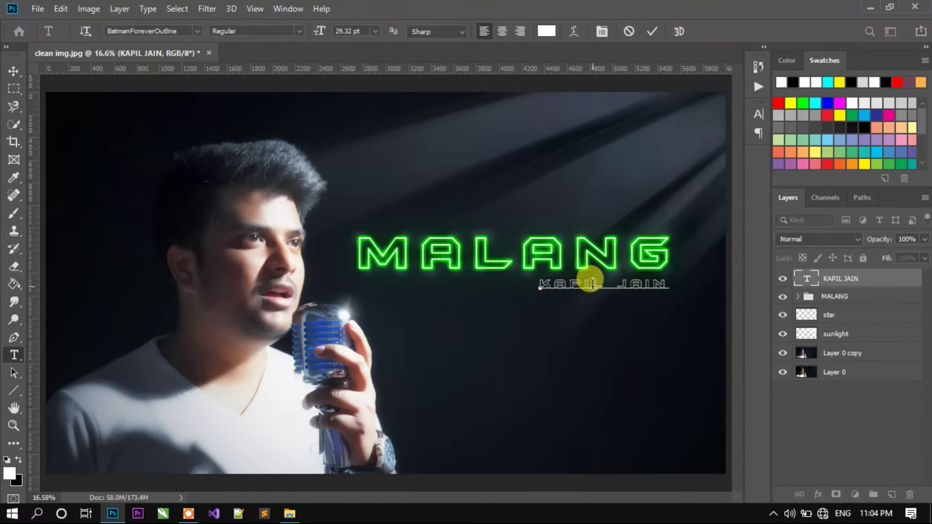
key("ctrl+t")
left_click_drag(664, 281, 537, 282)
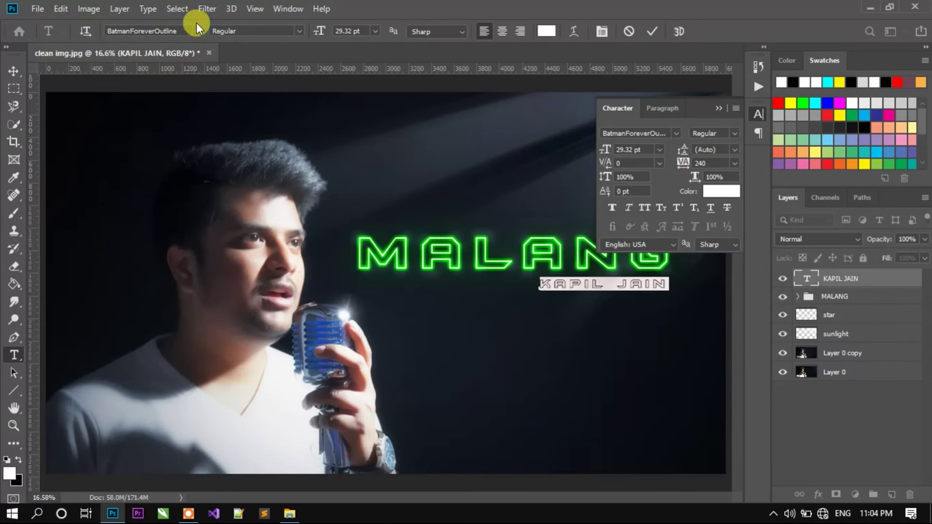
Step: Change the KAPIL JAIN font to Elgethy Square
left_click(145, 31)
left_click(289, 111)
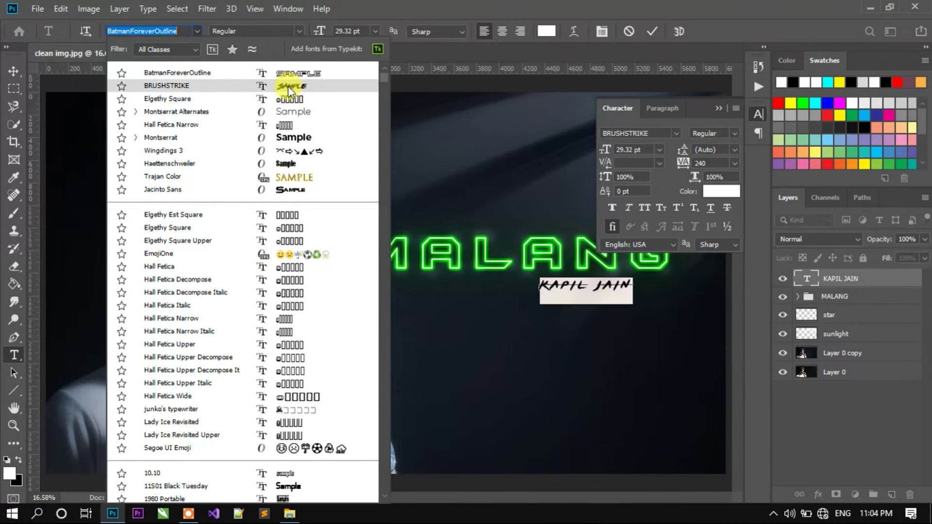
left_click(286, 228)
left_click(146, 30)
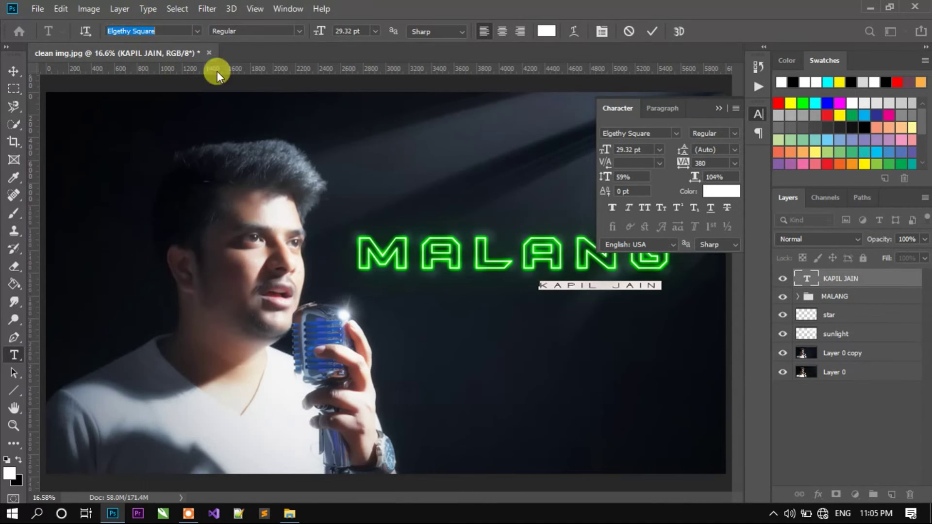
Step: Set tracking 380, vertical scale 65%, horizontal scale 110% and size 23.32 pt
mouse_move(603, 176)
left_mouse_down()
mouse_move(653, 190)
mouse_move(704, 177)
mouse_move(624, 189)
left_mouse_up()
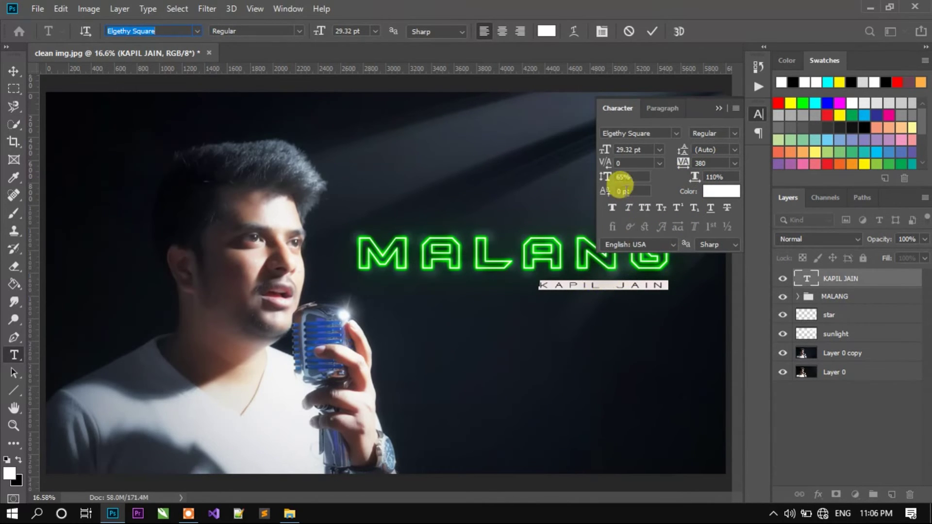
left_click_drag(601, 187, 607, 176)
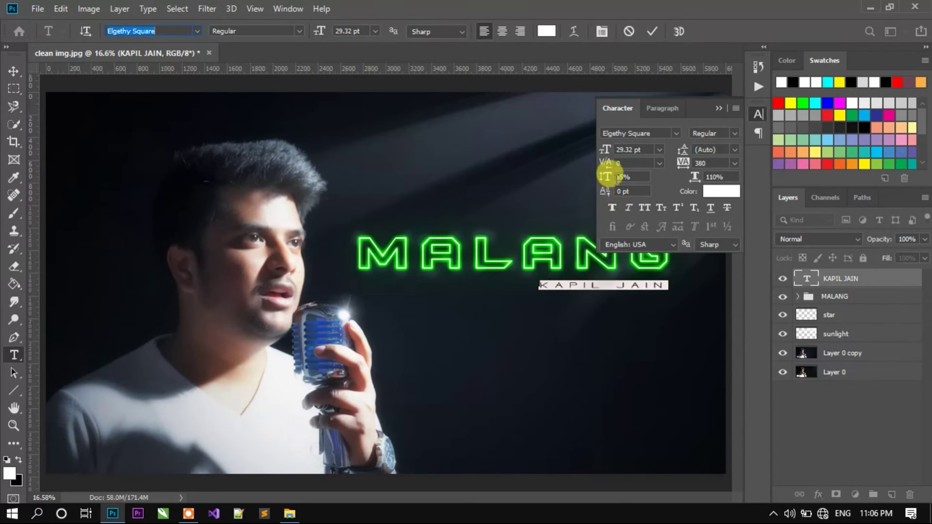
left_click(605, 149)
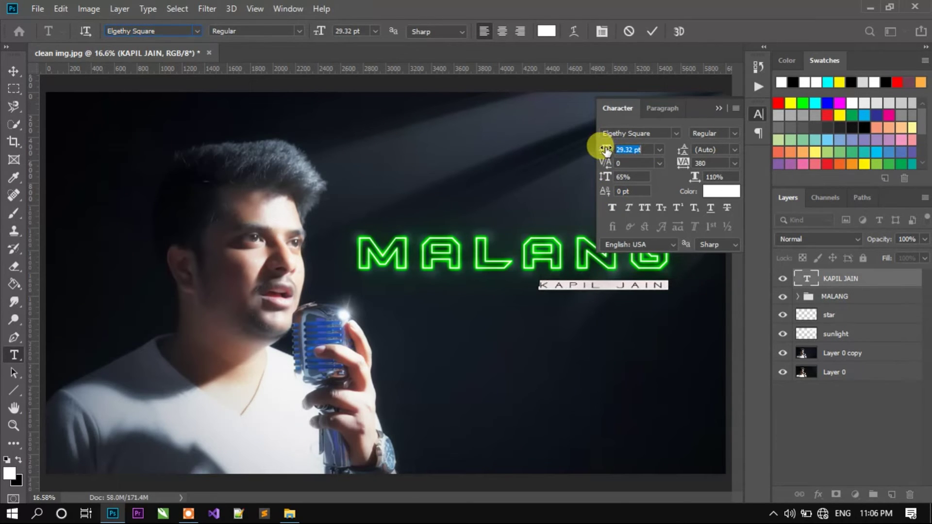
left_click_drag(605, 150, 601, 148)
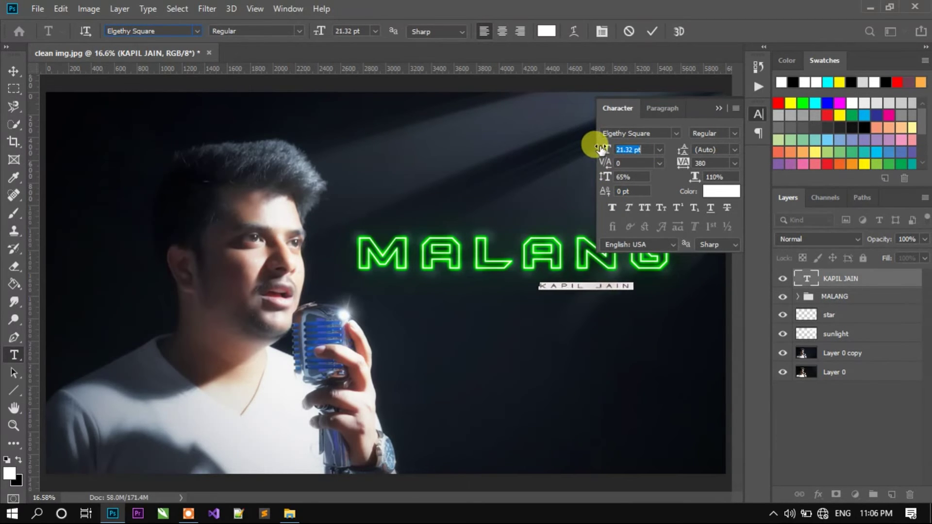
key("Return")
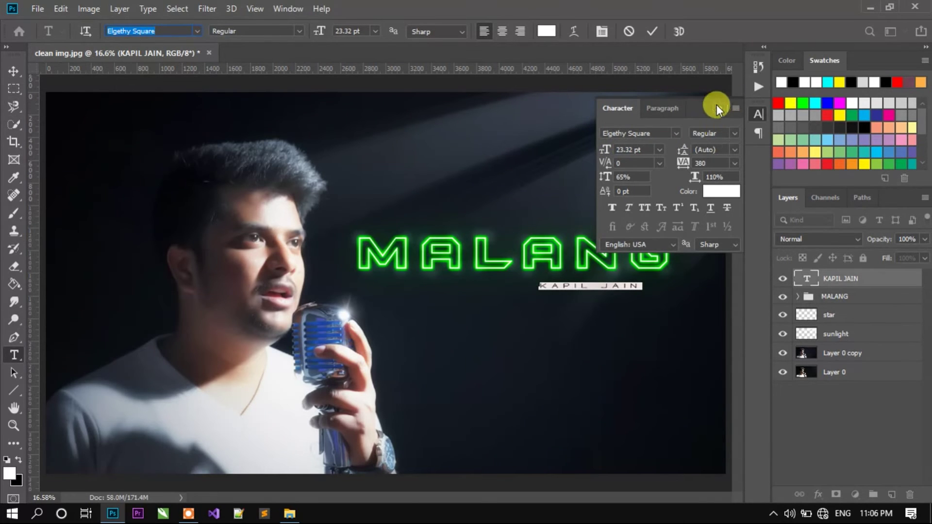
left_click(718, 107)
key("ctrl+h")
key("v")
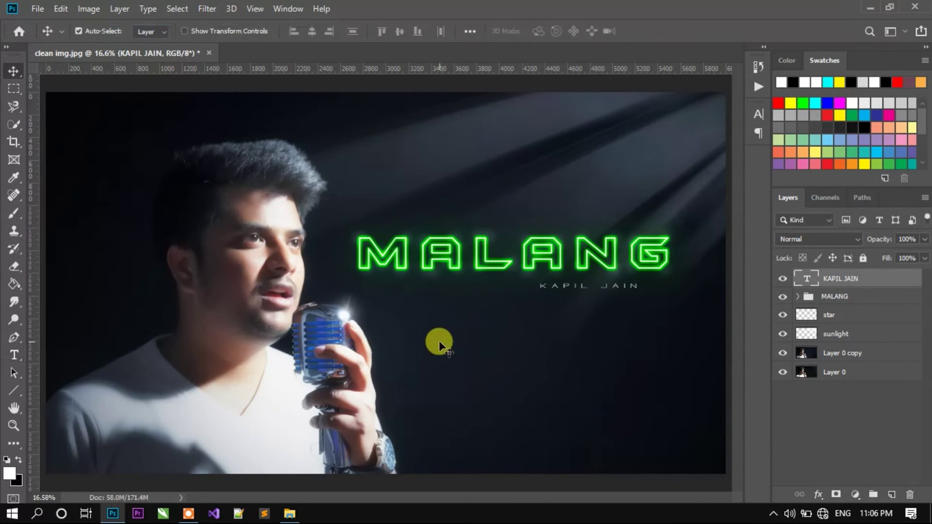
left_click(598, 295)
key("ctrl+t")
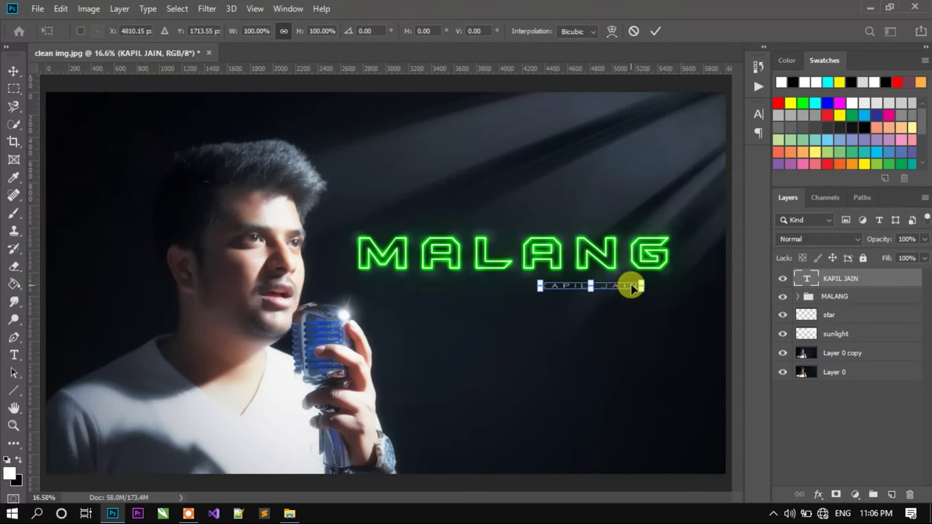
left_click_drag(626, 287, 671, 291)
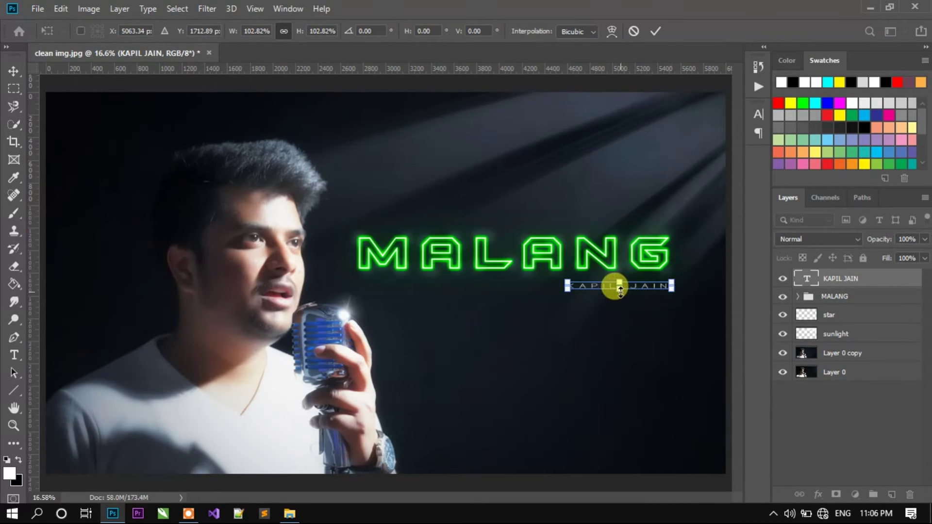
mouse_move(619, 289)
left_mouse_down()
mouse_move(655, 285)
mouse_move(644, 287)
left_mouse_up()
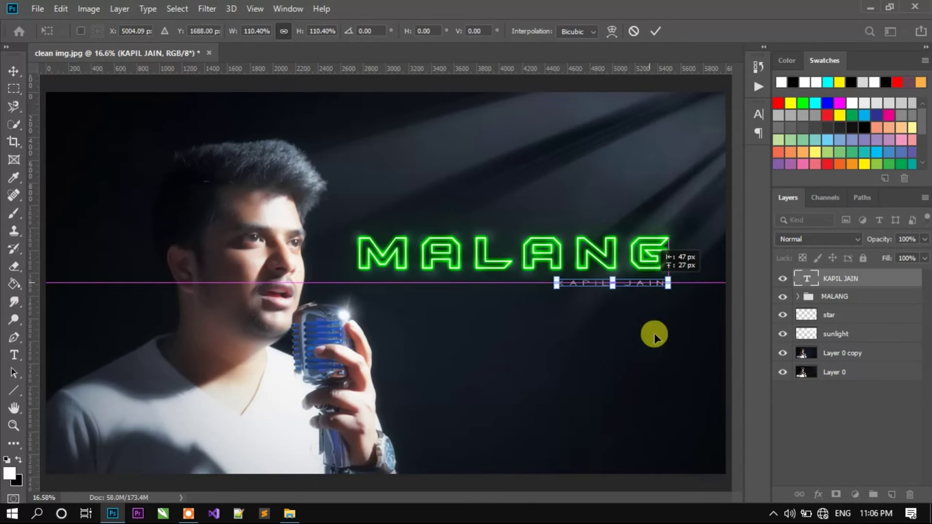
key("Return")
Step: Nudge the subtitle to align under MALANG's right half and check the MALANG group
left_click_drag(644, 283, 656, 285)
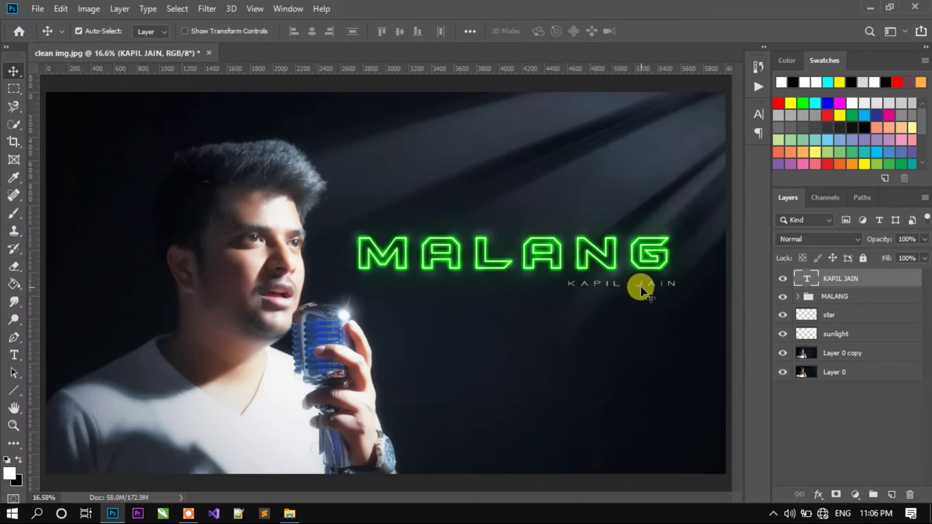
left_click_drag(640, 286, 634, 286)
left_click(798, 296)
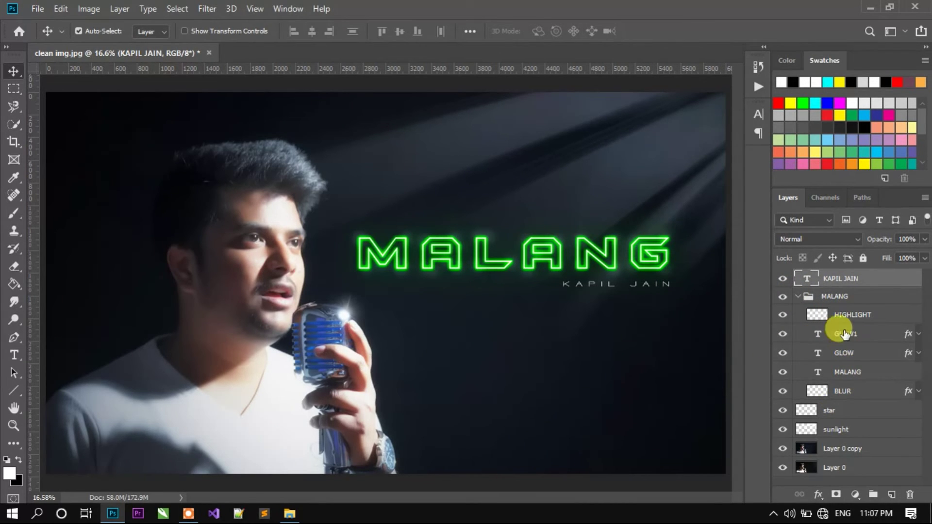
left_click(818, 298)
left_click(798, 296)
left_click(831, 282)
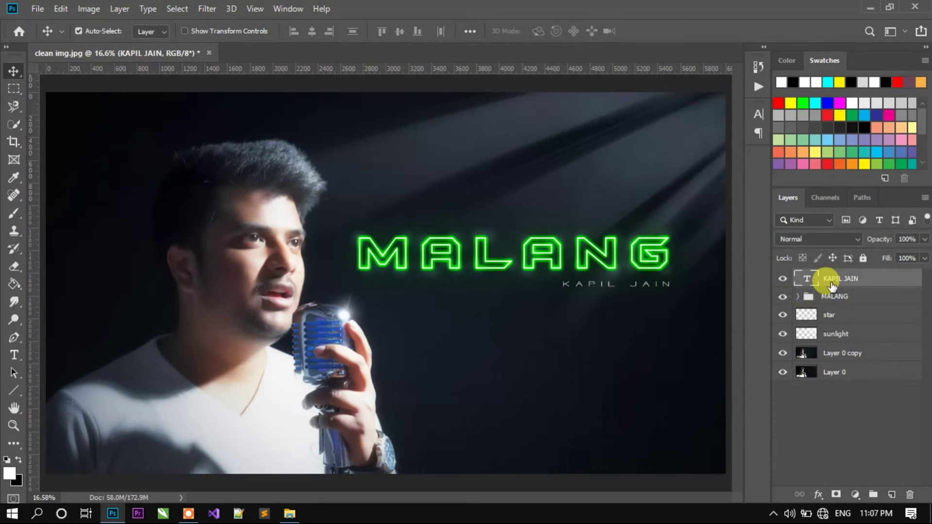
key("ctrl+j")
double_click(835, 278)
type("GLOW")
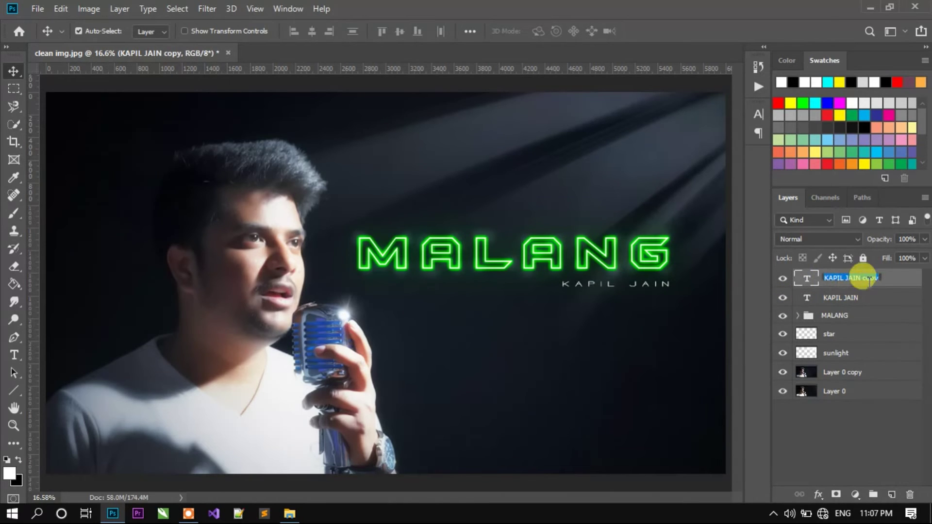
key("Return")
Step: Give GLOW a smaller orange Outer Glow, then duplicate the GLOW layer
left_click(818, 494)
left_click(875, 369)
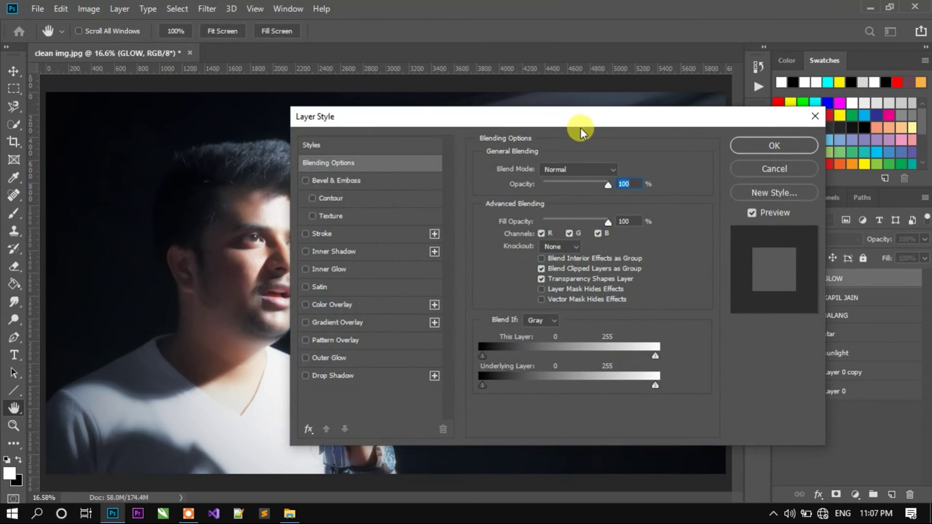
mouse_move(580, 127)
left_mouse_down()
mouse_move(499, 93)
mouse_move(239, 128)
left_mouse_up()
left_click(254, 335)
left_click(129, 227)
left_click_drag(741, 312, 741, 350)
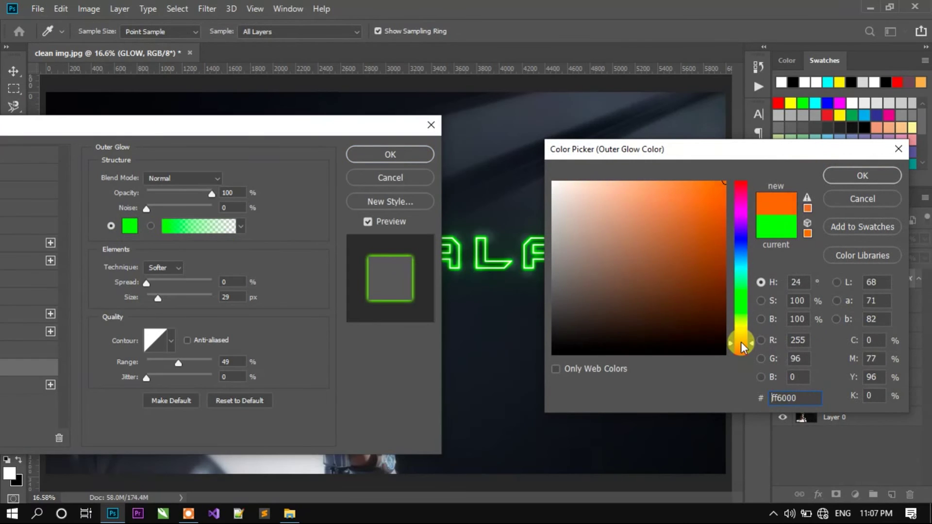
key("Return")
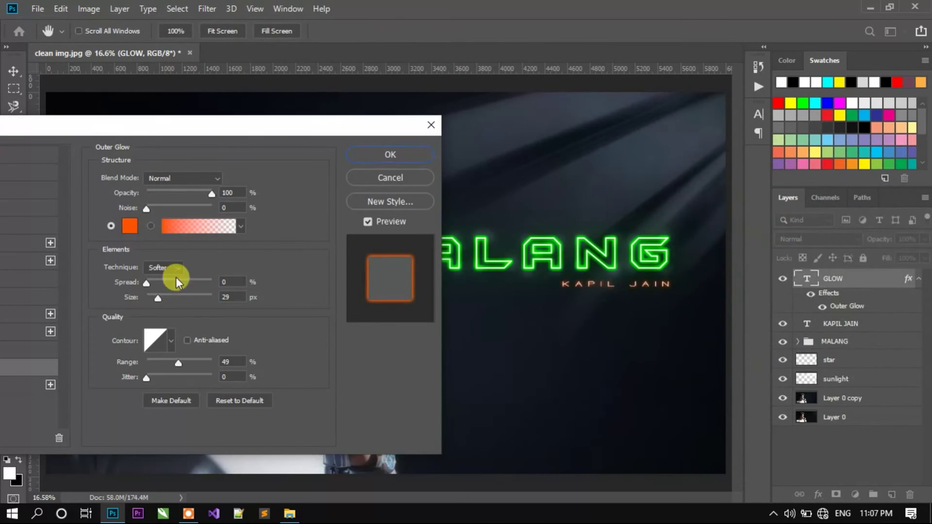
left_click_drag(158, 299, 156, 298)
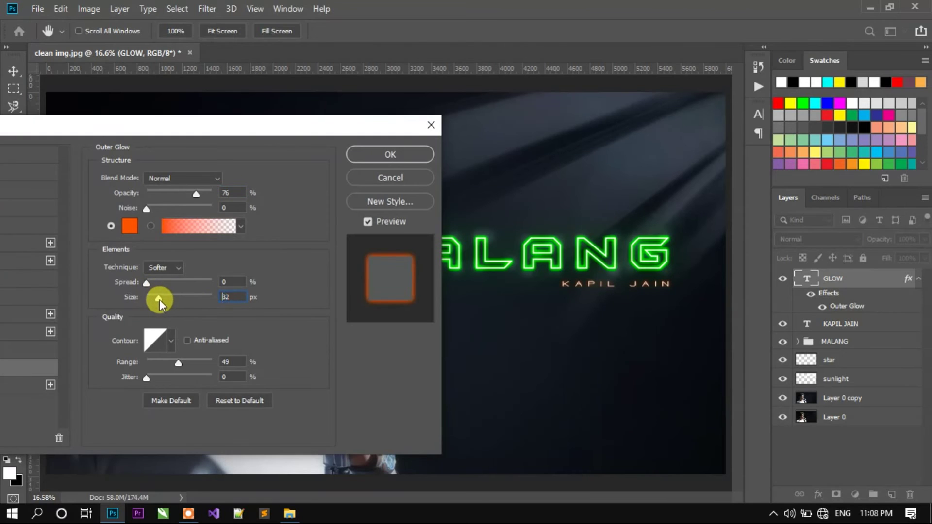
left_click(387, 156)
key("ctrl+j")
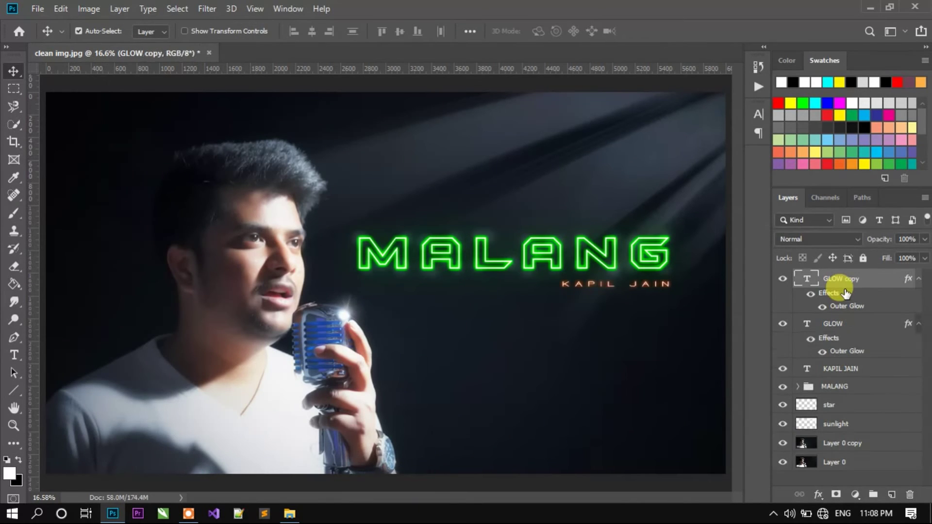
Step: Rename the duplicated glow layer GLOW1 and adjust its Outer Glow settings
double_click(854, 278)
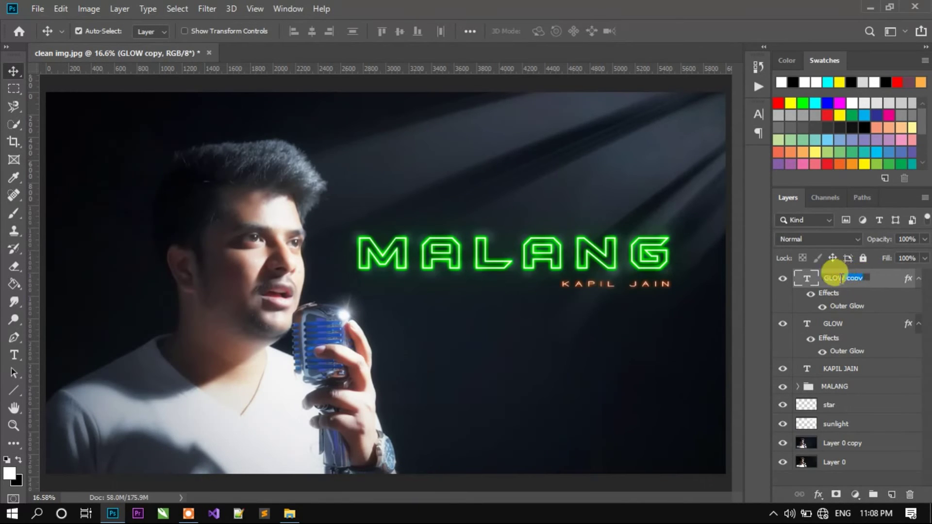
type("GLOW1")
double_click(846, 306)
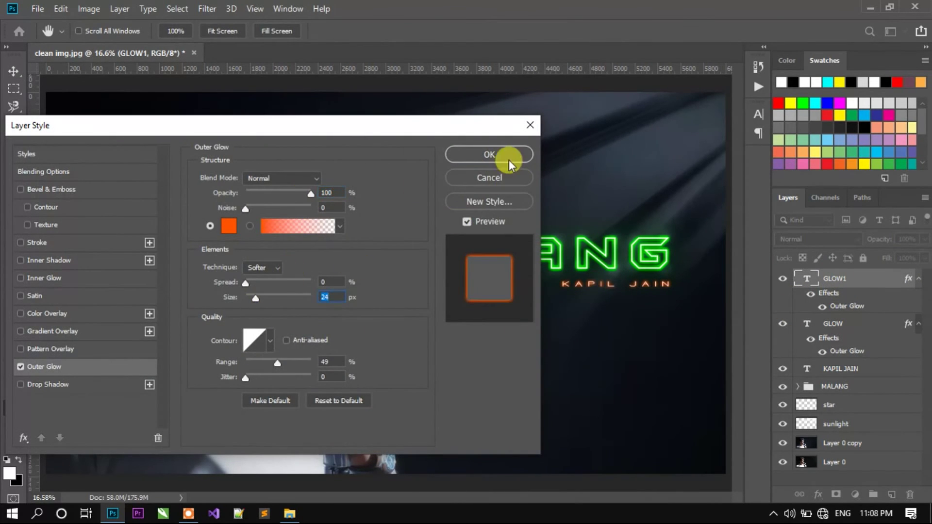
left_click(500, 156)
left_click(918, 278)
left_click(919, 297)
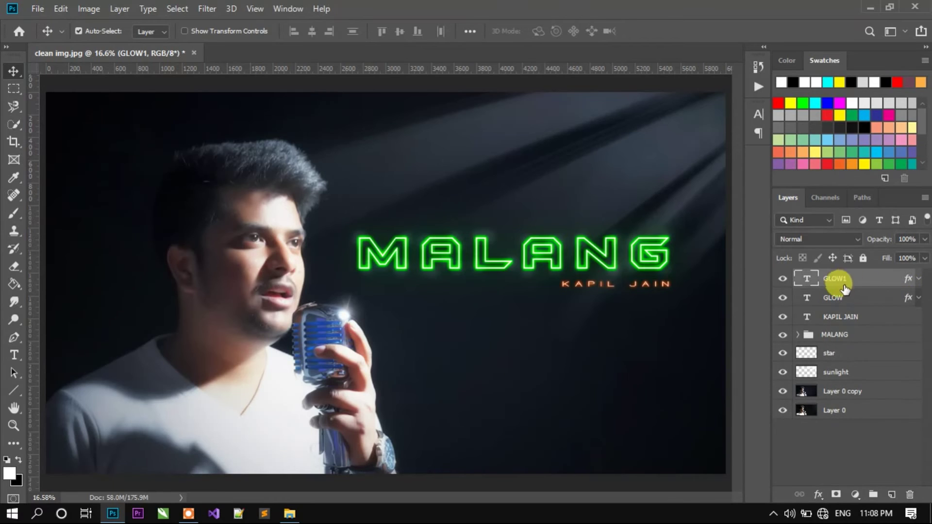
Step: Duplicate GLOW1 below KAPIL JAIN, remove its effects and rename it BLUR
key("ctrl+j")
left_click_drag(808, 281, 836, 343)
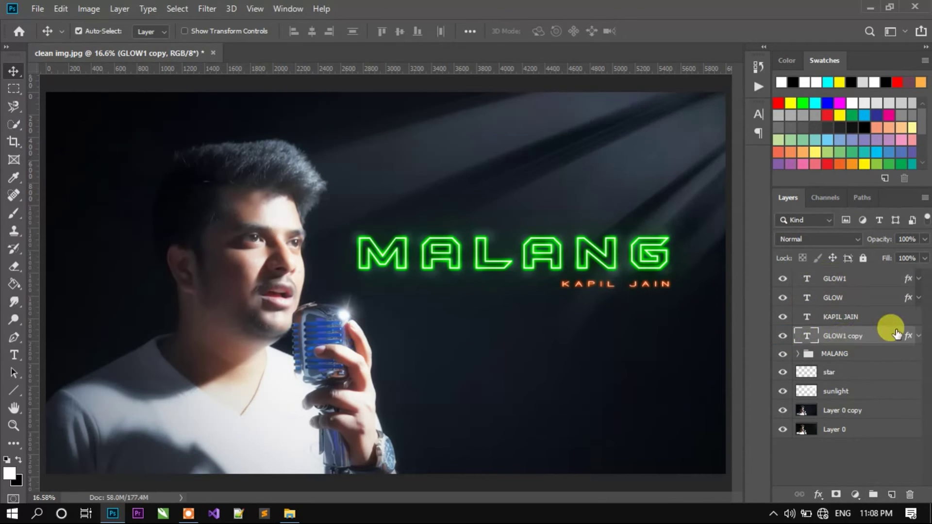
left_click_drag(909, 491, 909, 493)
type("BLU")
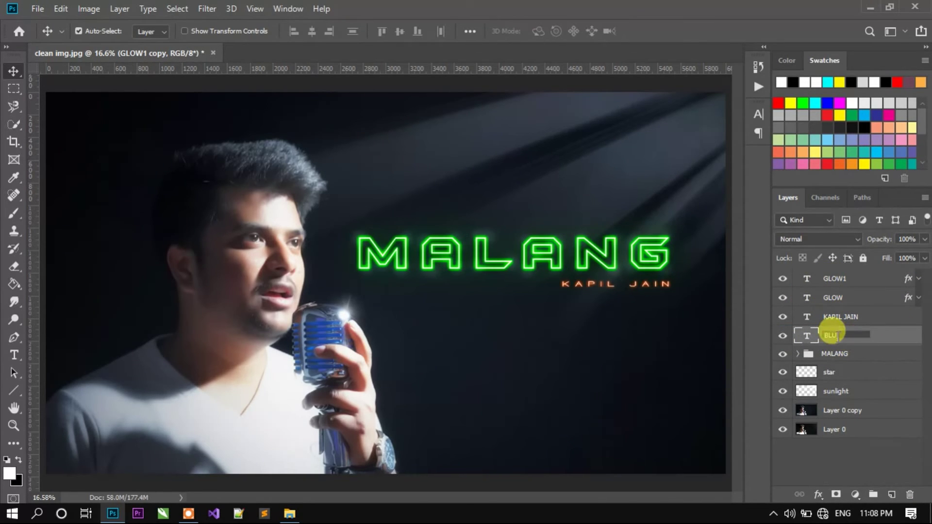
type("R")
key("Return")
Step: Give the BLUR layer an orange Color Overlay in place of green
left_click(818, 494)
left_click(677, 294)
left_click(37, 313)
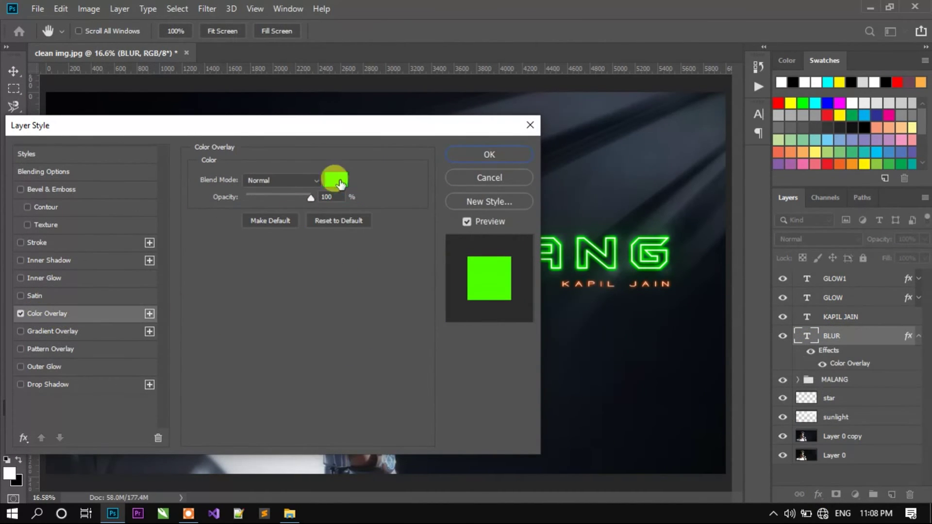
left_click(335, 178)
left_click_drag(750, 330, 736, 345)
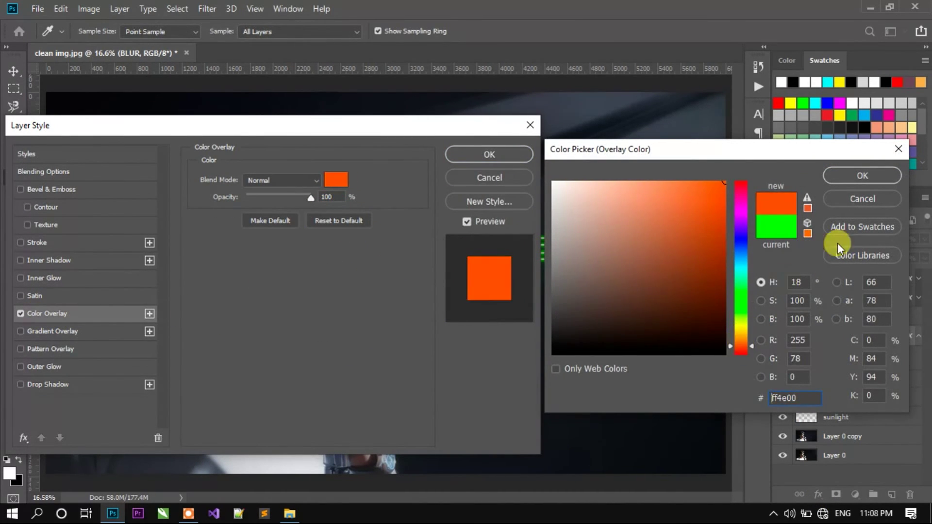
left_click(862, 176)
left_click(489, 155)
left_click(919, 335)
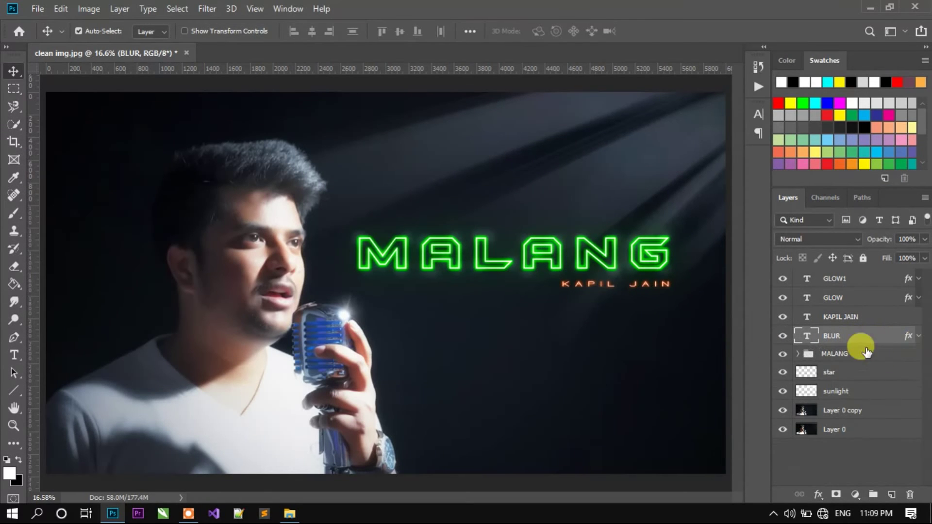
Step: Duplicate GLOW1 again and hide the new copy
left_click(838, 278)
key("ctrl+j")
left_click(782, 279)
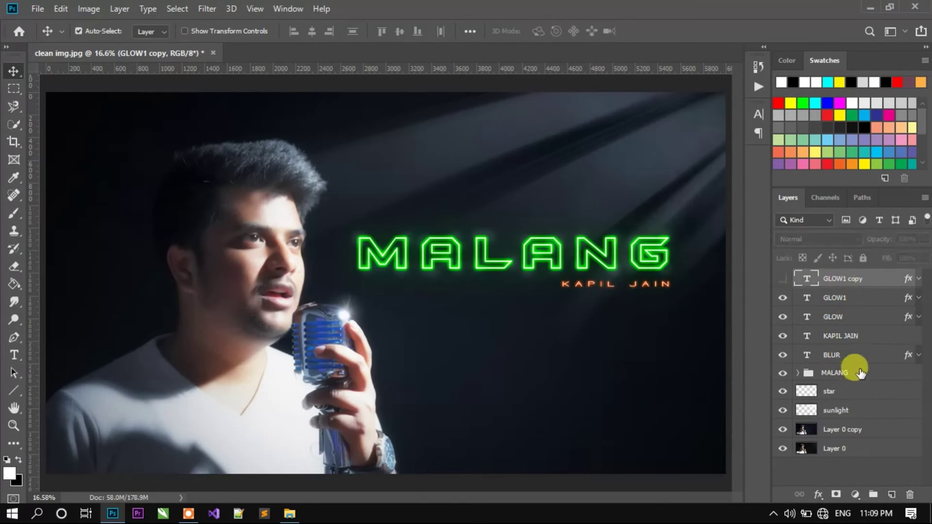
left_click(820, 355)
Step: Apply a heavy Gaussian Blur to BLUR, converting it to a Smart Object
left_click(207, 9)
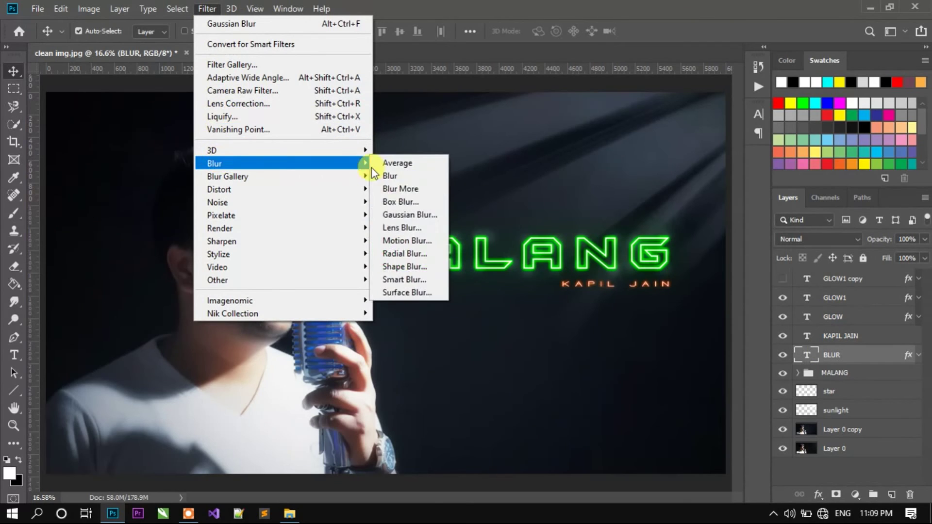
left_click(412, 217)
left_click(426, 200)
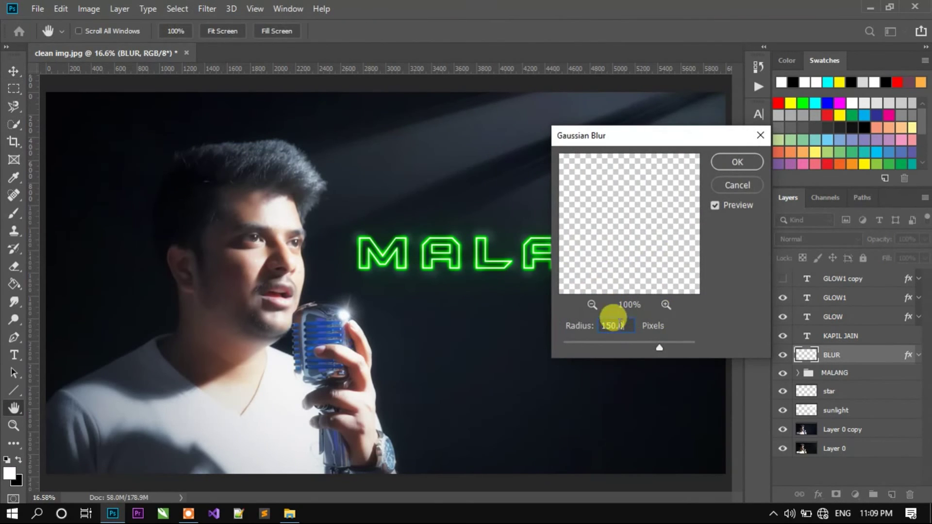
left_click(737, 161)
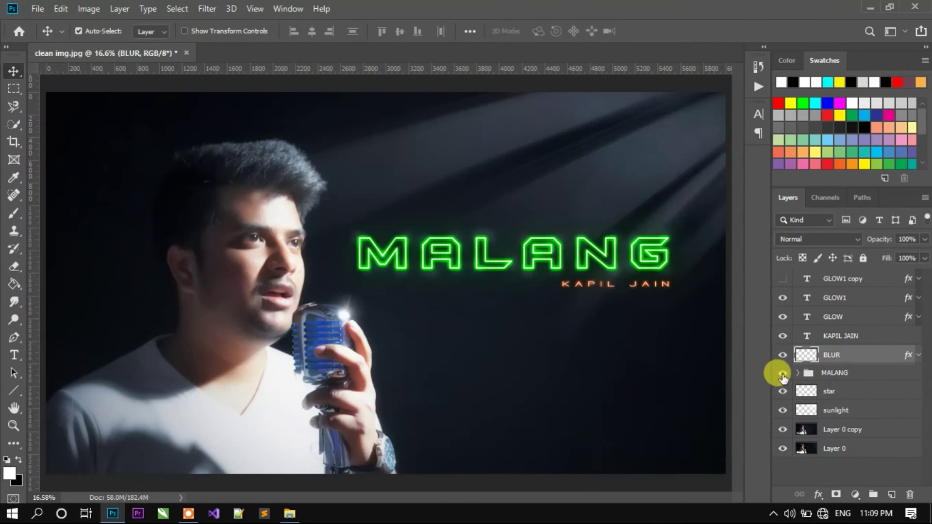
key("ctrl+plus")
left_click_drag(650, 349, 465, 350)
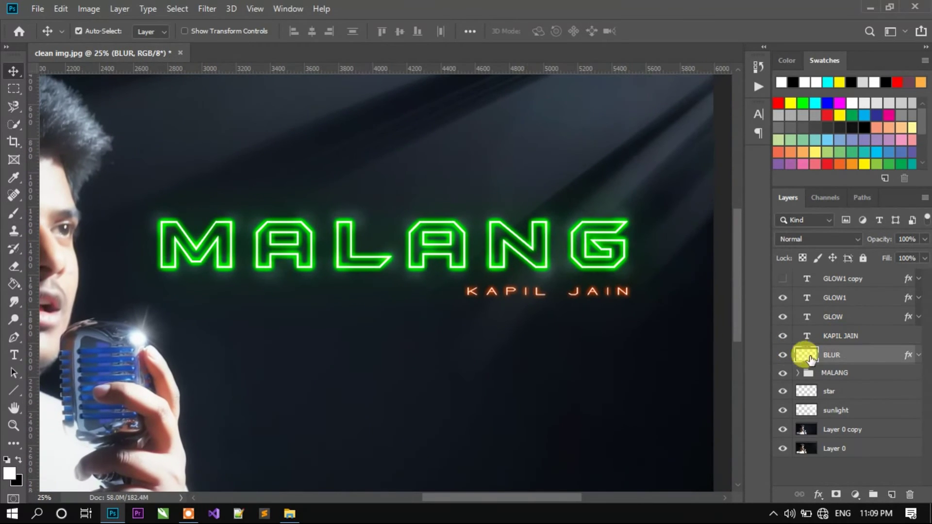
Step: Show the GLOW1 copy, rename it HIGHLIGHT and strip all its effects
left_click(782, 278)
double_click(835, 278)
type("HIGHLIGHT")
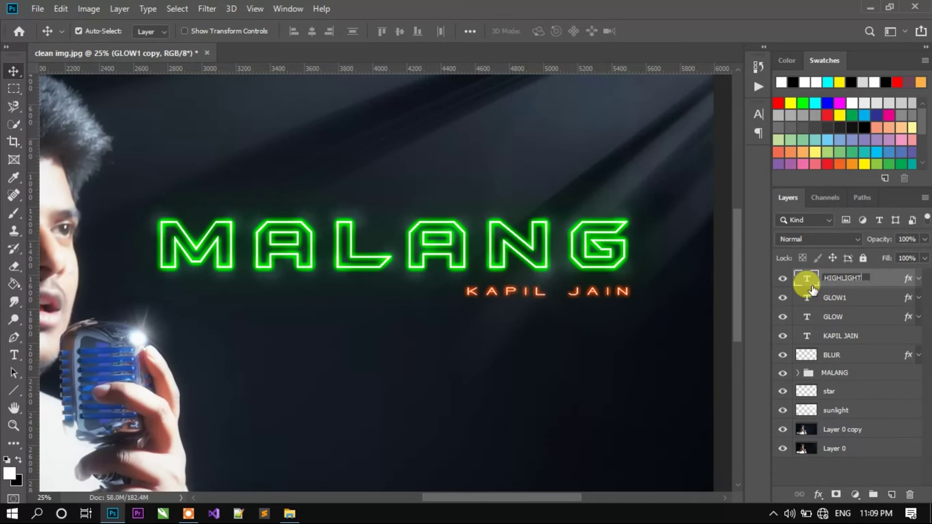
key("Return")
left_click_drag(907, 278, 909, 494)
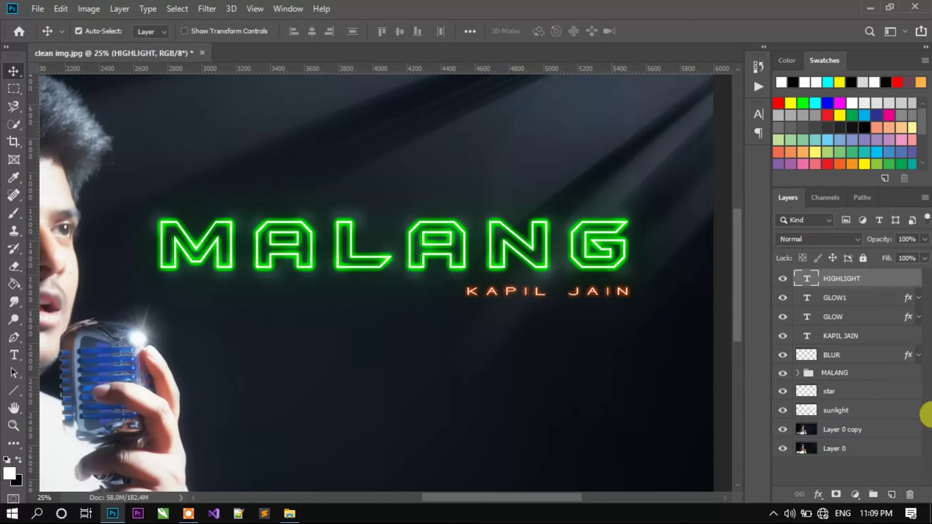
key("ctrl+plus")
left_click_drag(676, 315, 432, 307)
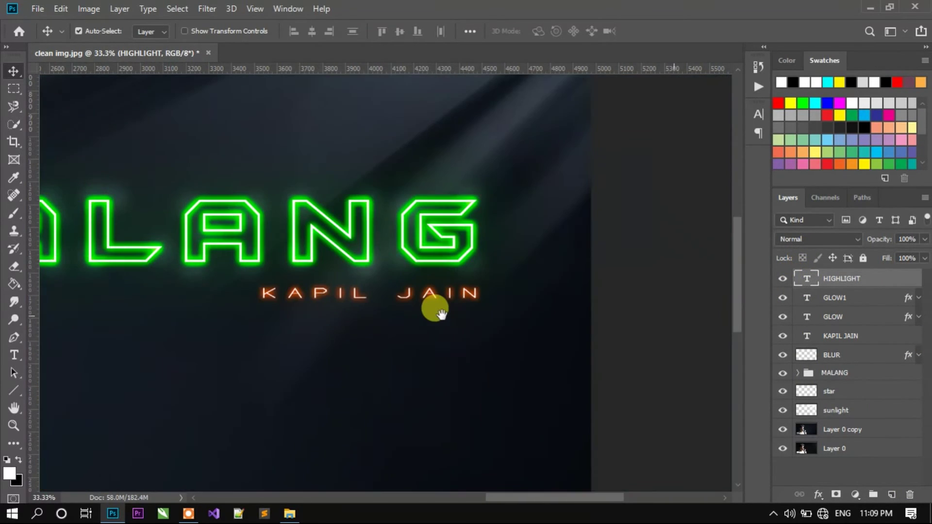
Step: Rasterize HIGHLIGHT and set up a small soft brush, undoing a stray test dab
left_click(14, 214)
left_click(415, 280)
left_click(433, 214)
right_click(272, 291)
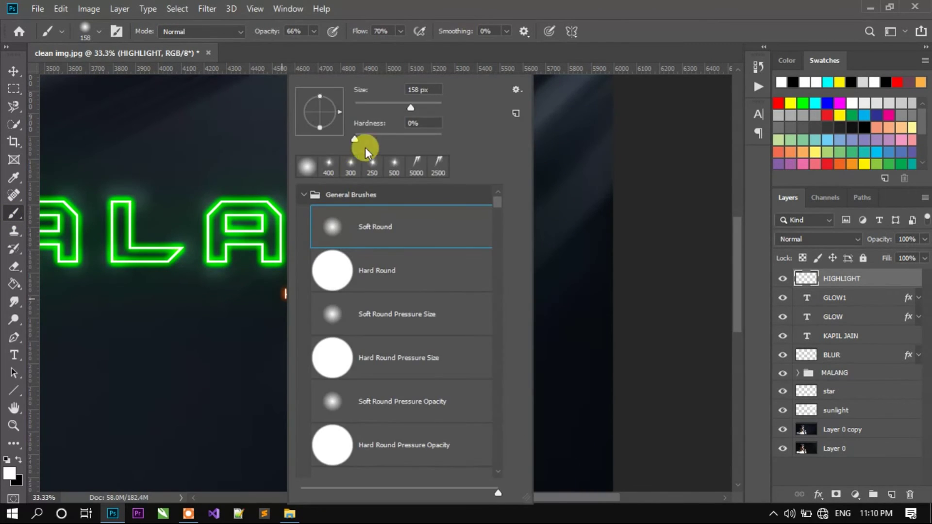
left_click_drag(398, 112, 394, 108)
left_click(225, 121)
left_click(257, 223)
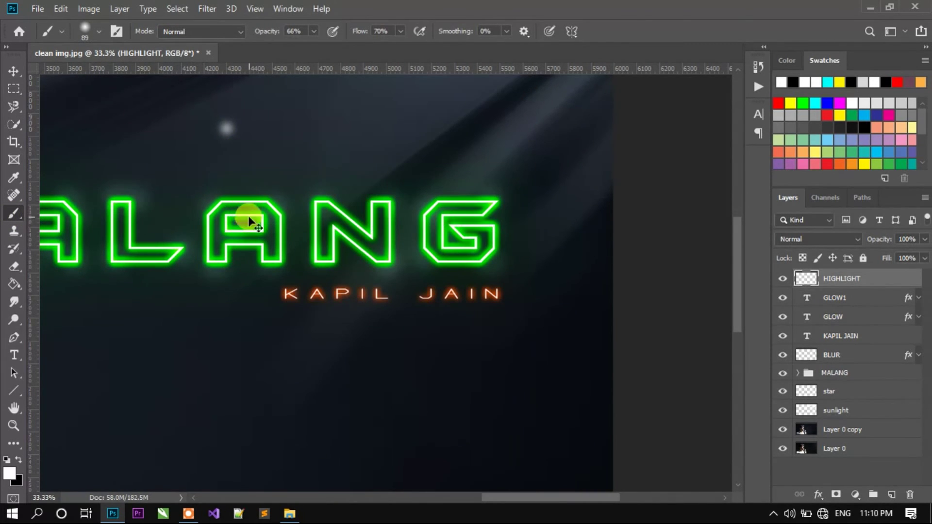
key("ctrl+z")
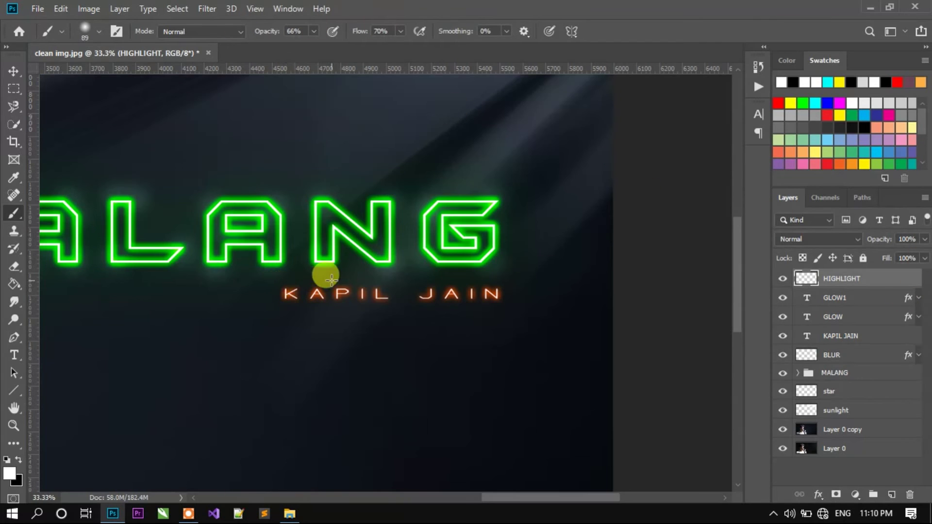
Step: Set HIGHLIGHT to Overlay and paint a soft glint on the microphone top
left_click(820, 239)
left_click(813, 328)
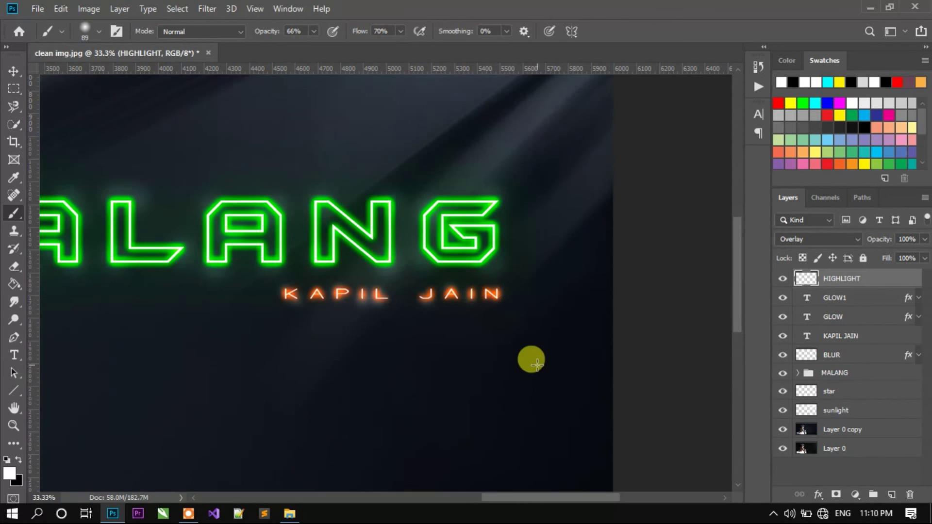
key("ctrl+0")
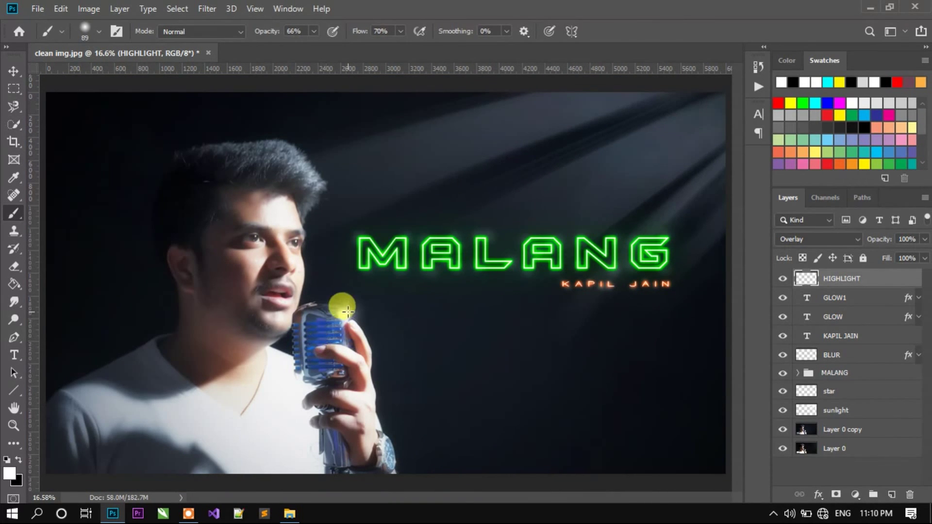
left_click_drag(318, 260, 306, 250)
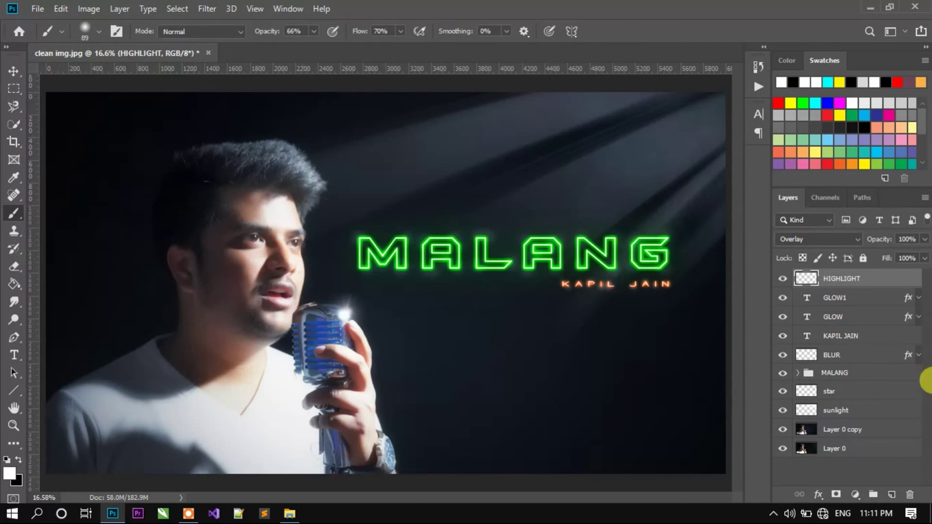
left_click(846, 360, "shift")
key("ctrl+g")
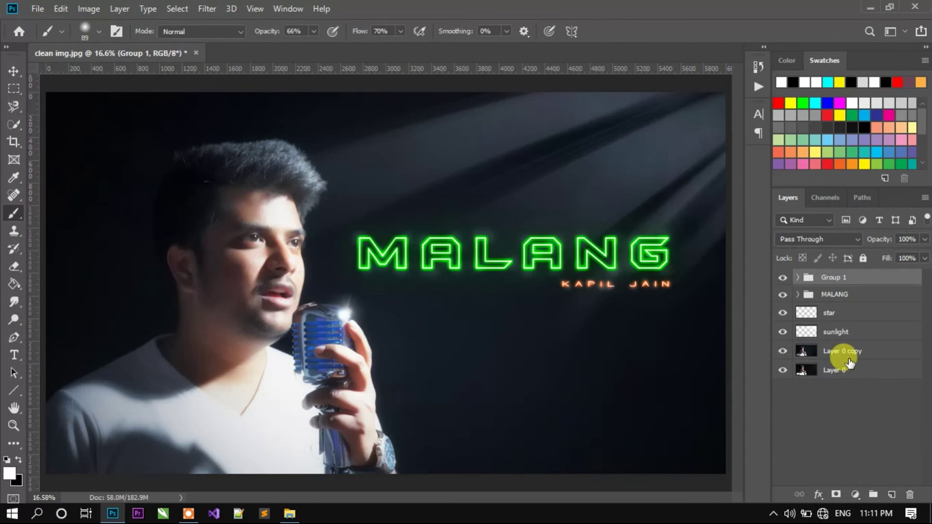
double_click(831, 277)
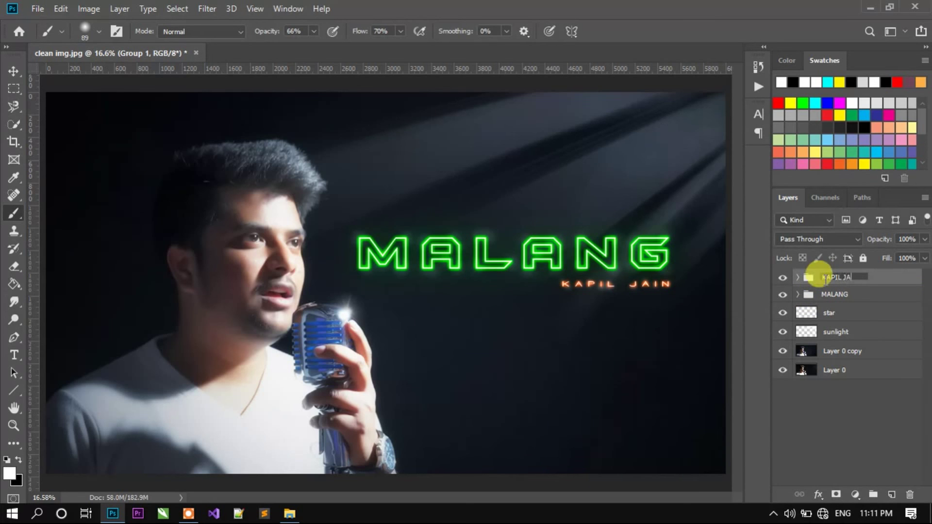
key("Return")
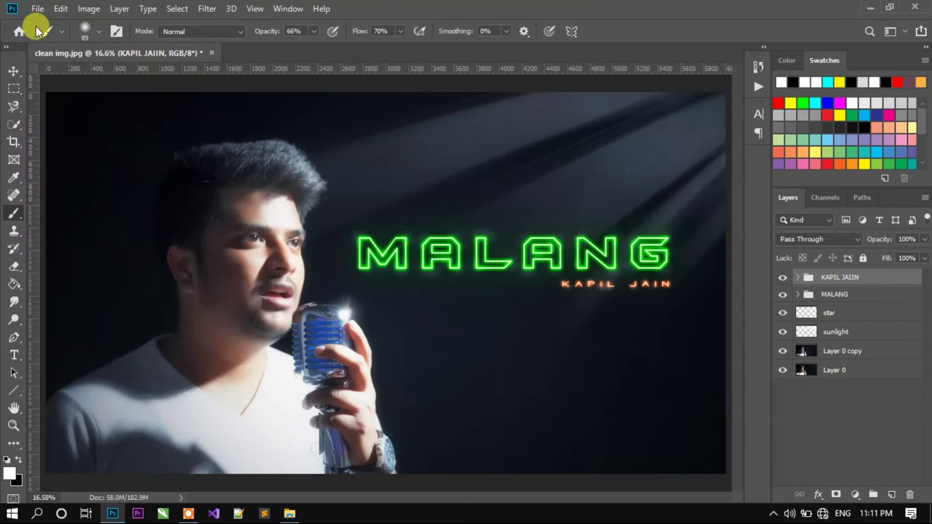
left_click(850, 314)
left_click(891, 494)
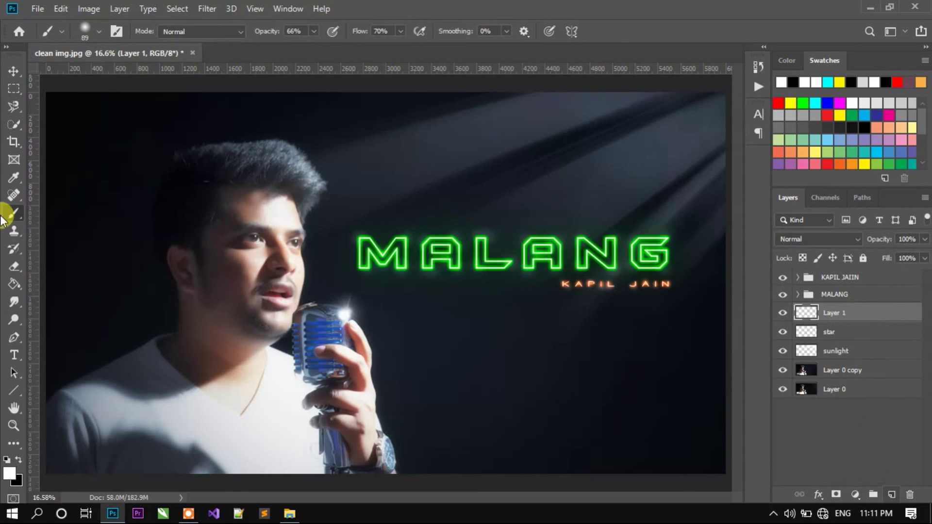
Step: Choose the signature brush from the presets, undoing a test stamp
right_click(2, 216)
left_click(85, 31)
scroll(218, 202, "down", 2)
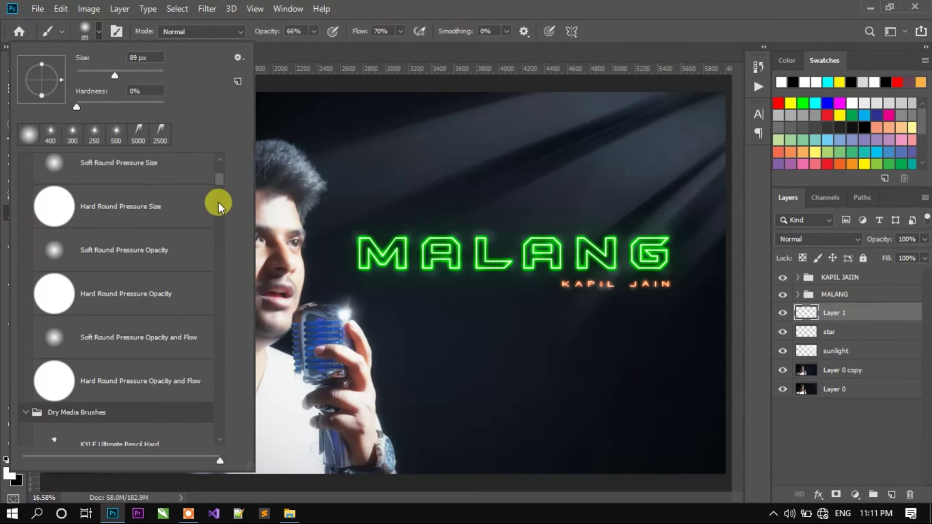
scroll(223, 339, "down", 3)
double_click(82, 367)
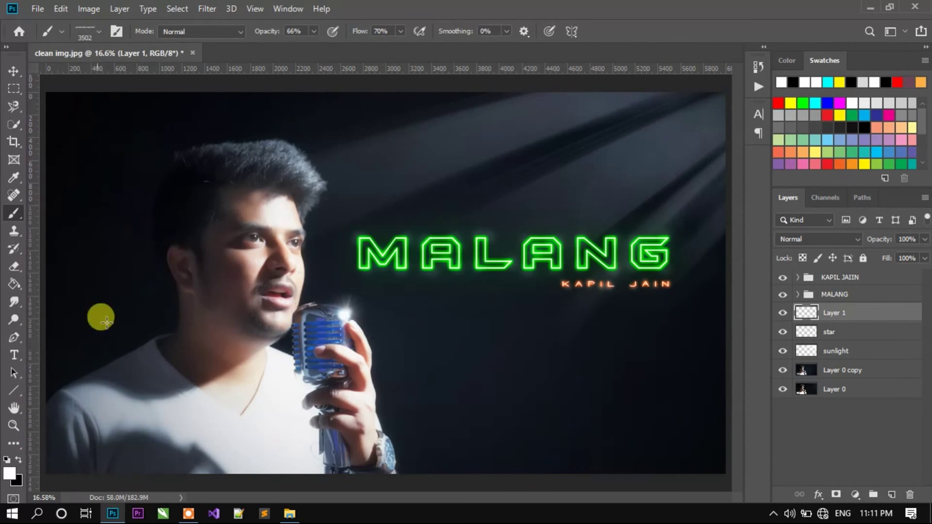
left_click(114, 117)
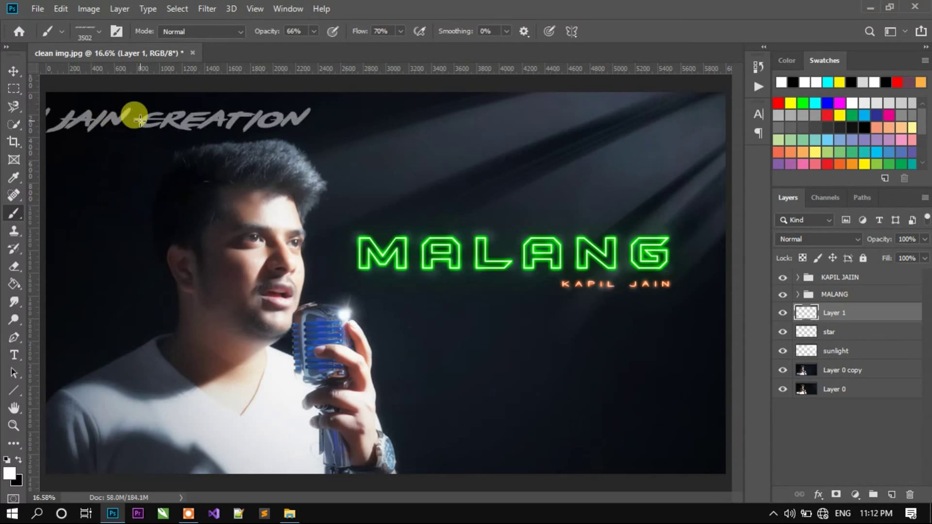
key("ctrl+z")
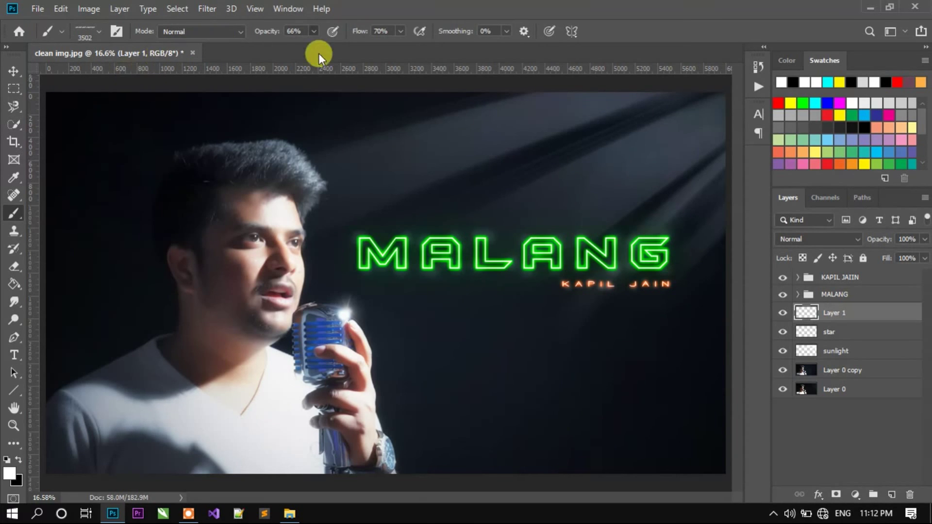
Step: Set the signature brush to 100% opacity and flow with a 464 px size
left_click(313, 32)
type("100")
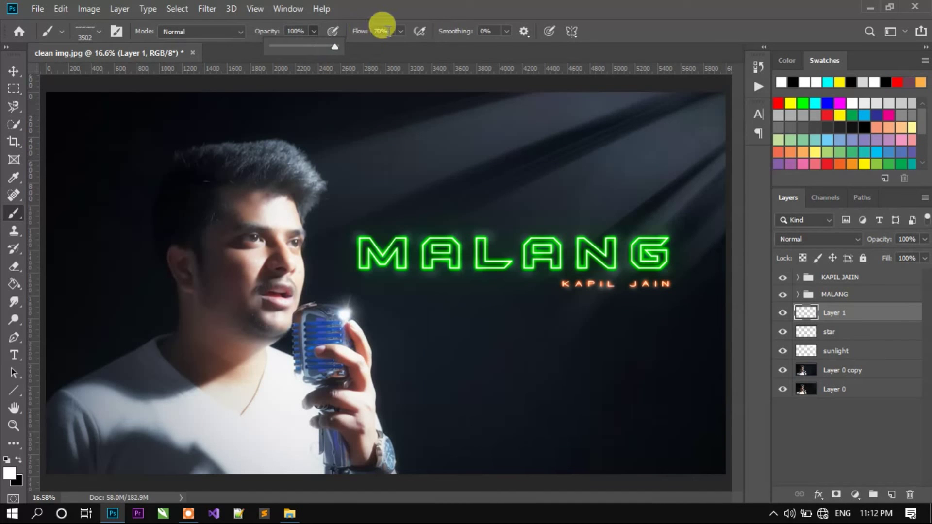
left_click(400, 31)
left_click(99, 28)
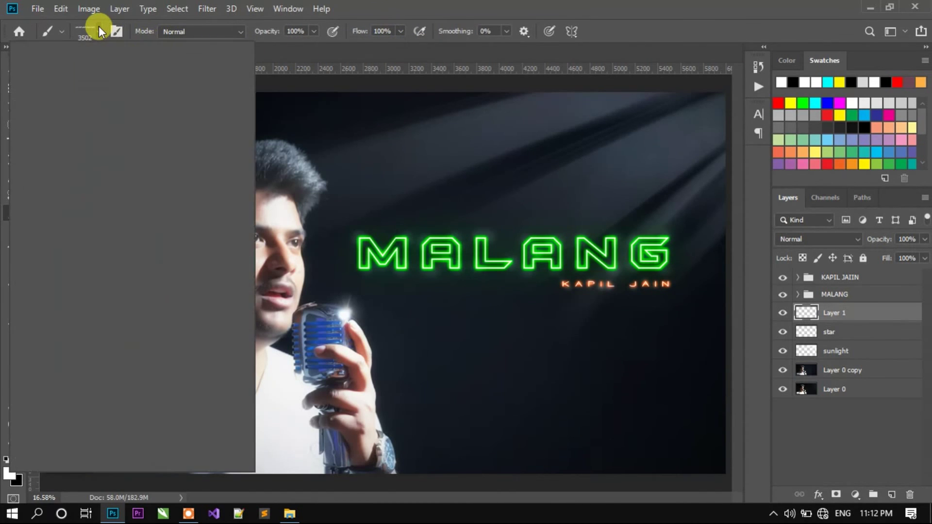
double_click(144, 57)
type("464")
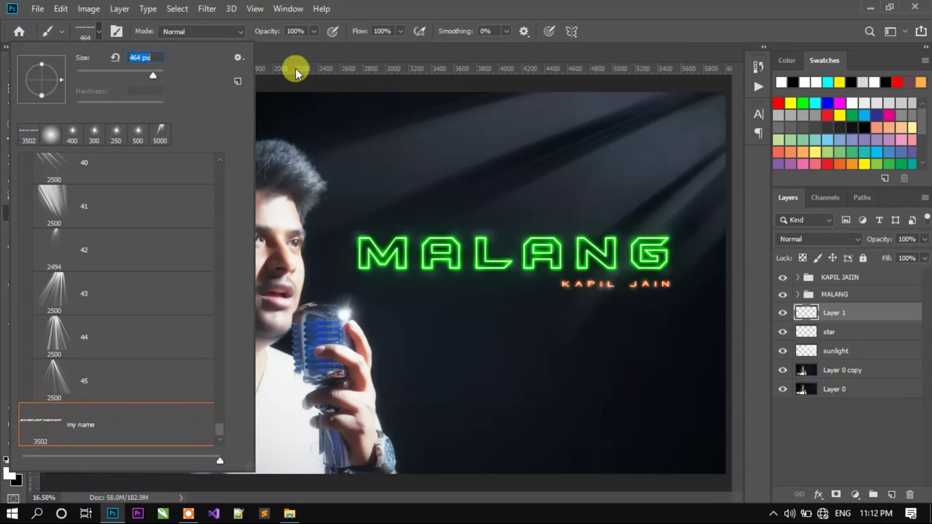
key("Return")
key("ctrl+plus")
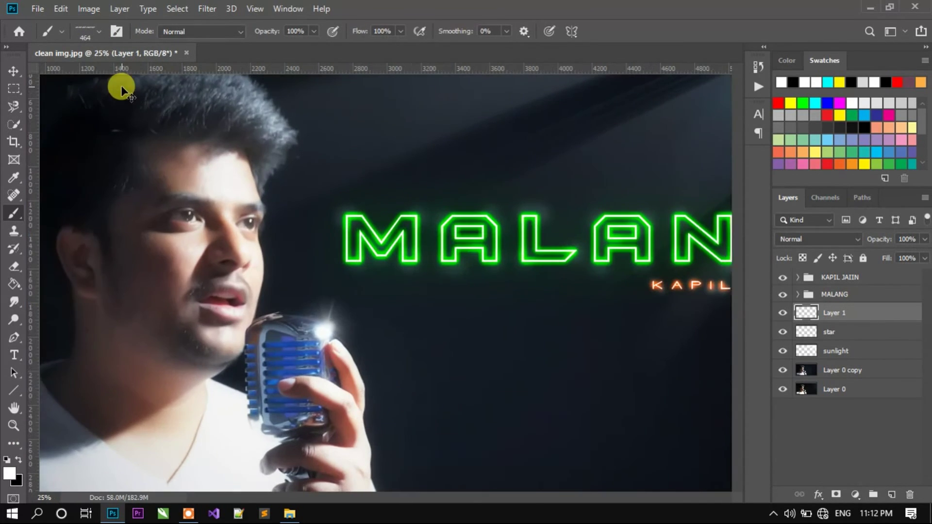
left_click_drag(98, 95, 363, 235)
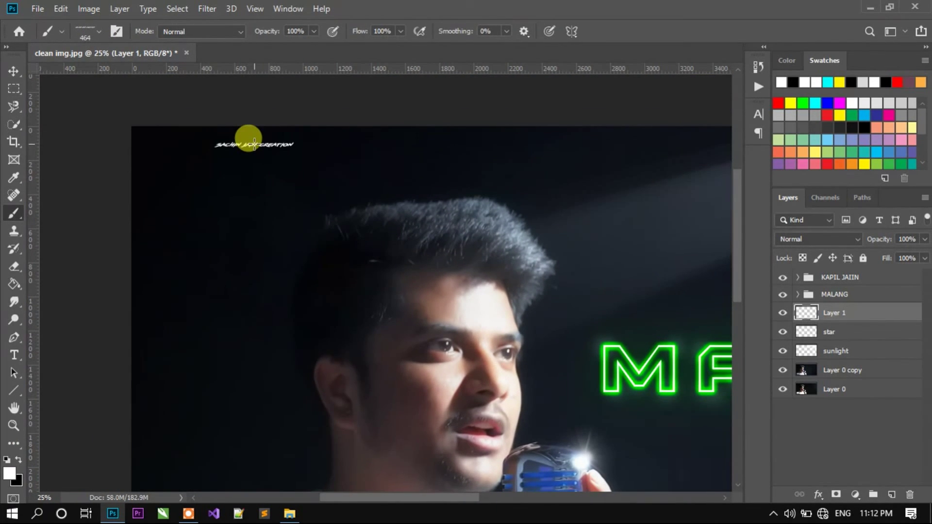
Step: Scale the signature to about 267% across the top left
key("ctrl+t")
left_click_drag(295, 144, 357, 144)
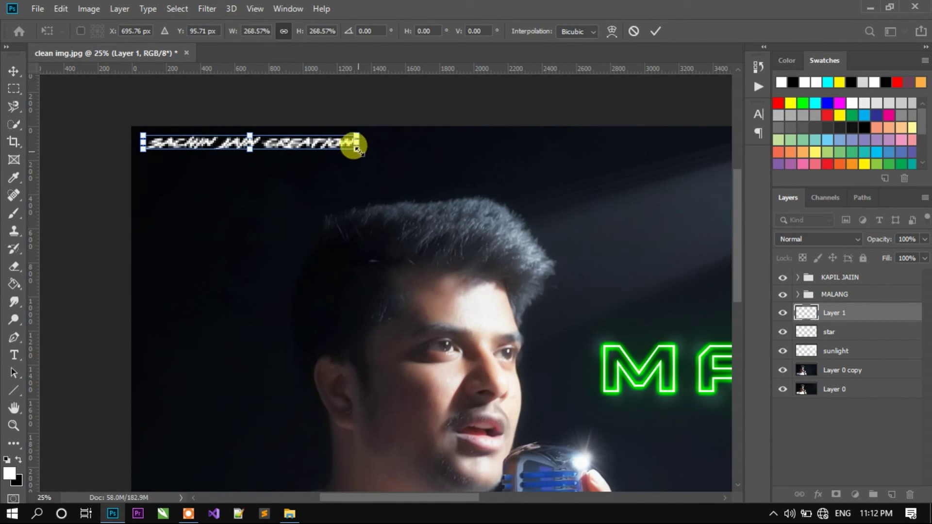
left_click_drag(357, 147, 355, 145)
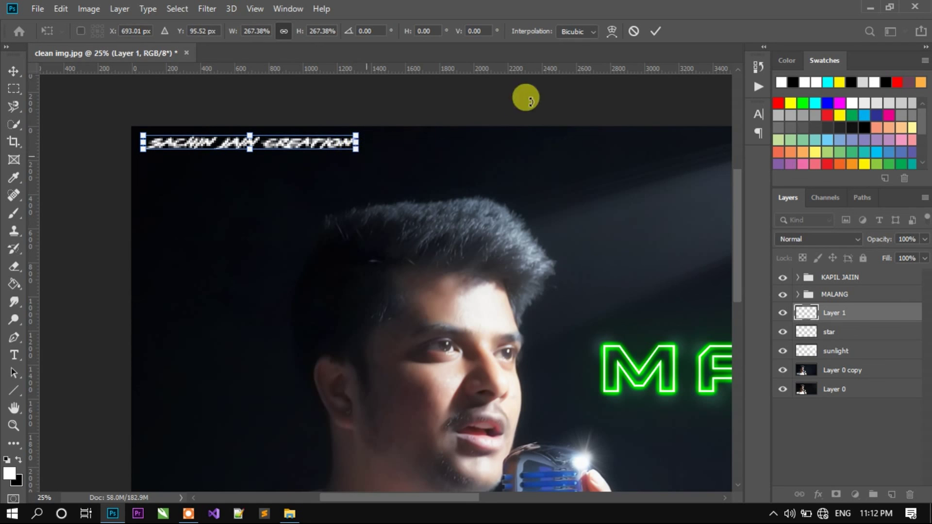
key("Return")
key("b")
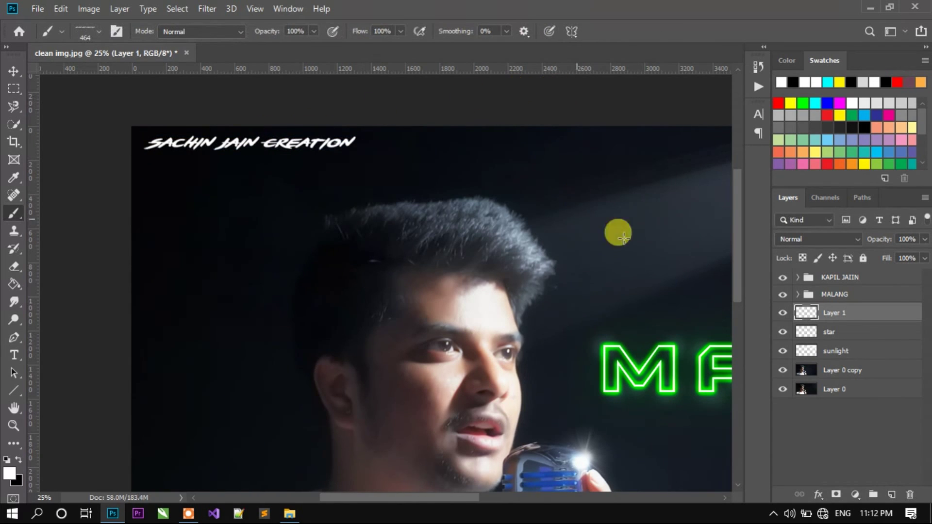
Step: Set the signature layer to 91% fill and Screen blend mode
left_click(924, 258)
left_click_drag(920, 274, 918, 277)
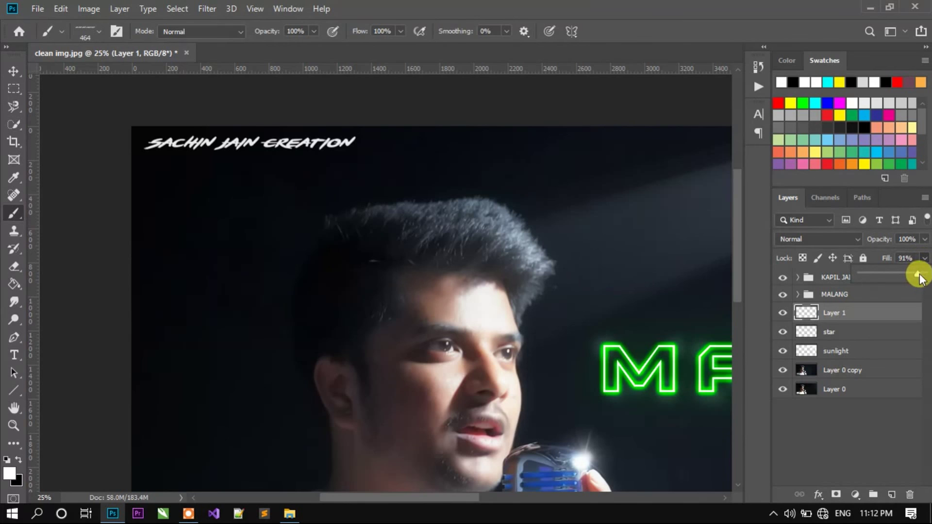
left_click(855, 239)
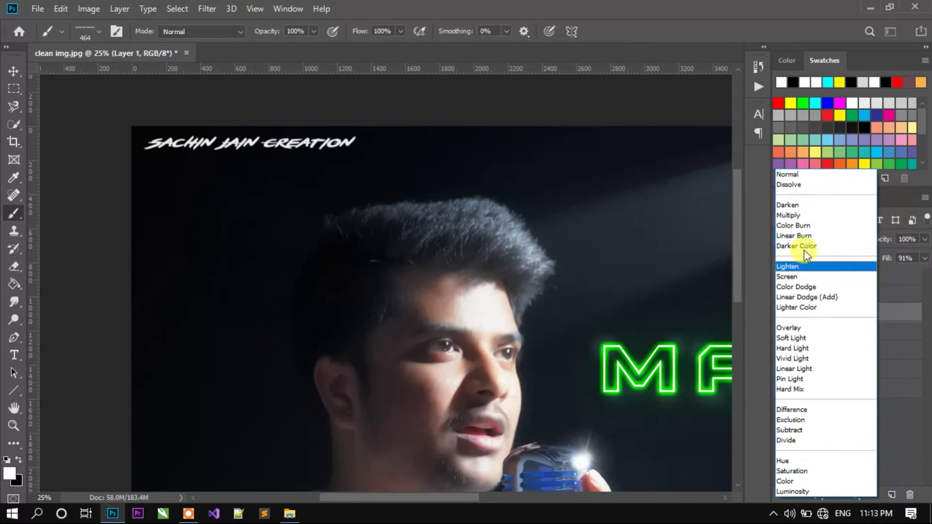
left_click(788, 276)
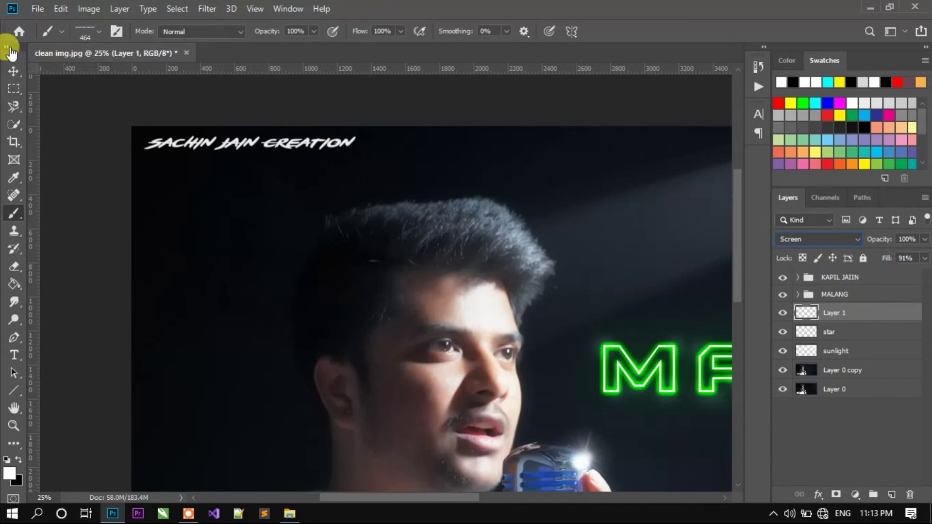
left_click(13, 71)
left_click(283, 111)
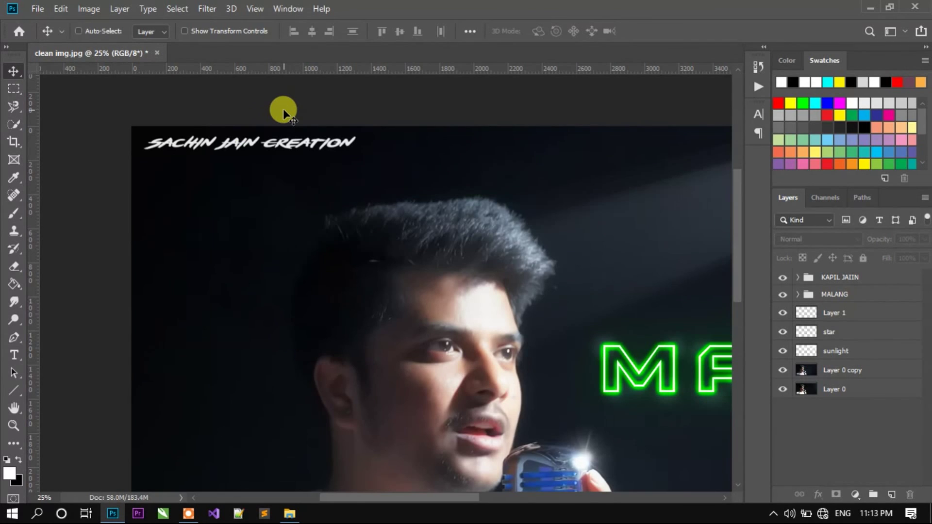
key("ctrl+0")
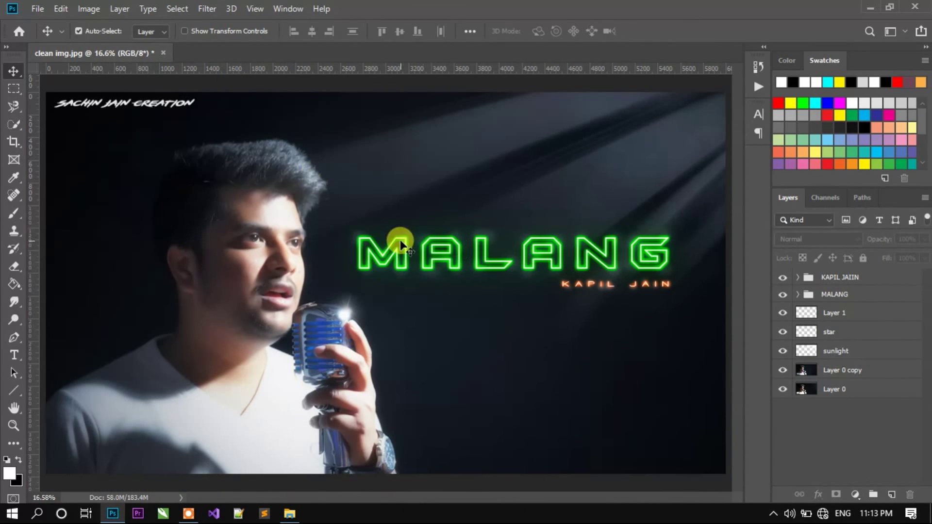